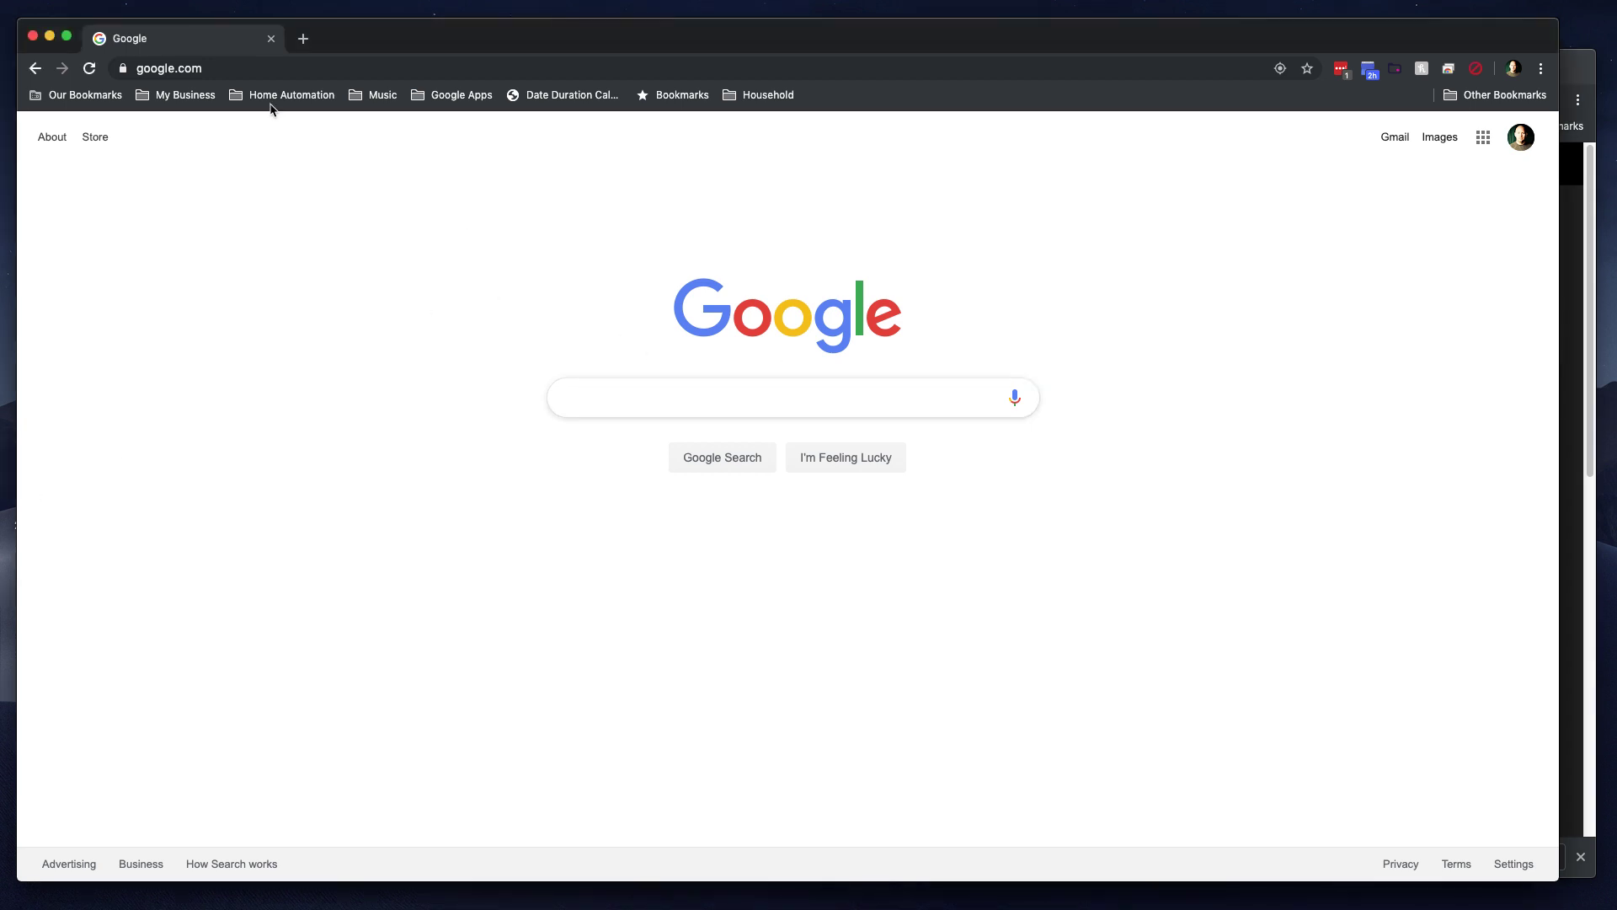
# Step: Open the scanner's web management page at 192.168.1.51 in Chrome
pyautogui.click(228, 70)
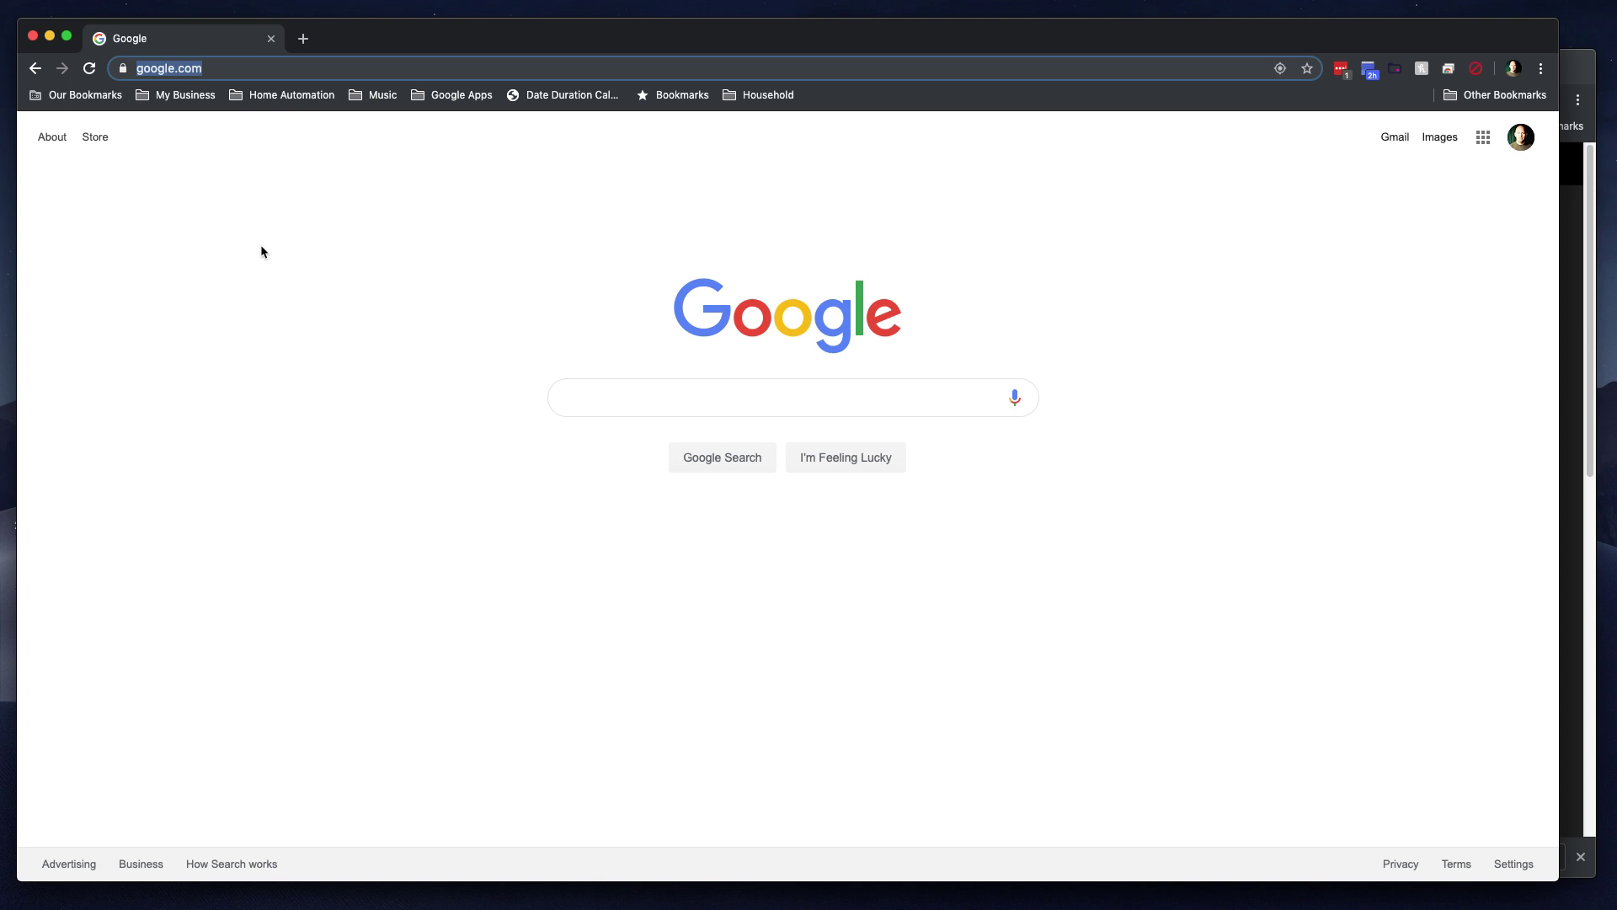
pyautogui.write('192.168.1.56')
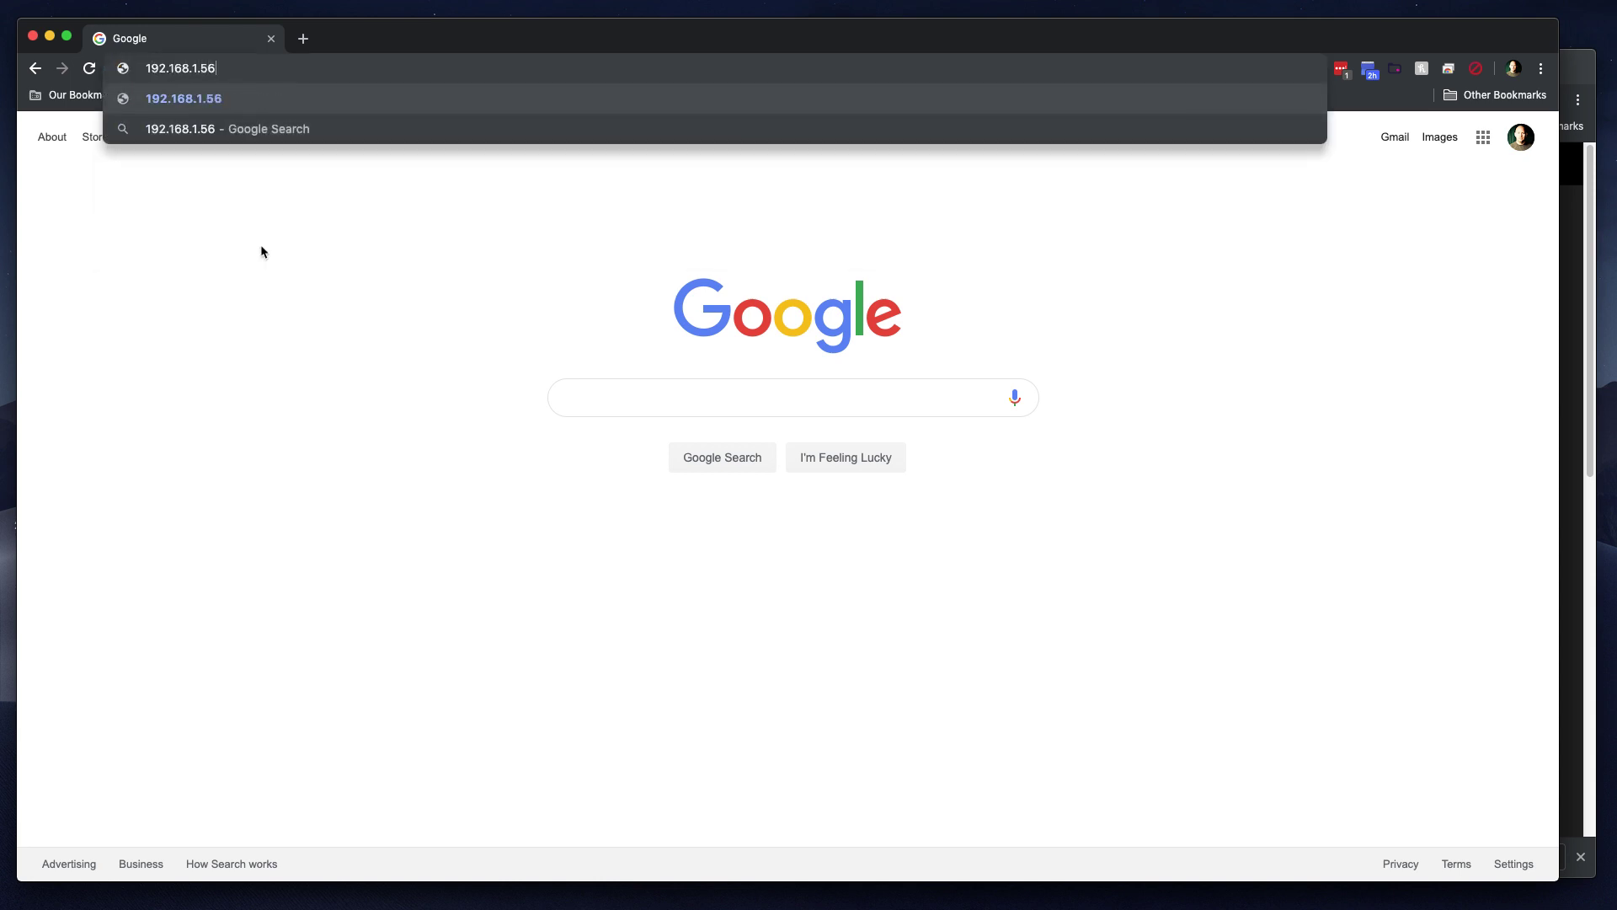
pyautogui.press('BackSpace')
pyautogui.write('1')
pyautogui.press('Return')
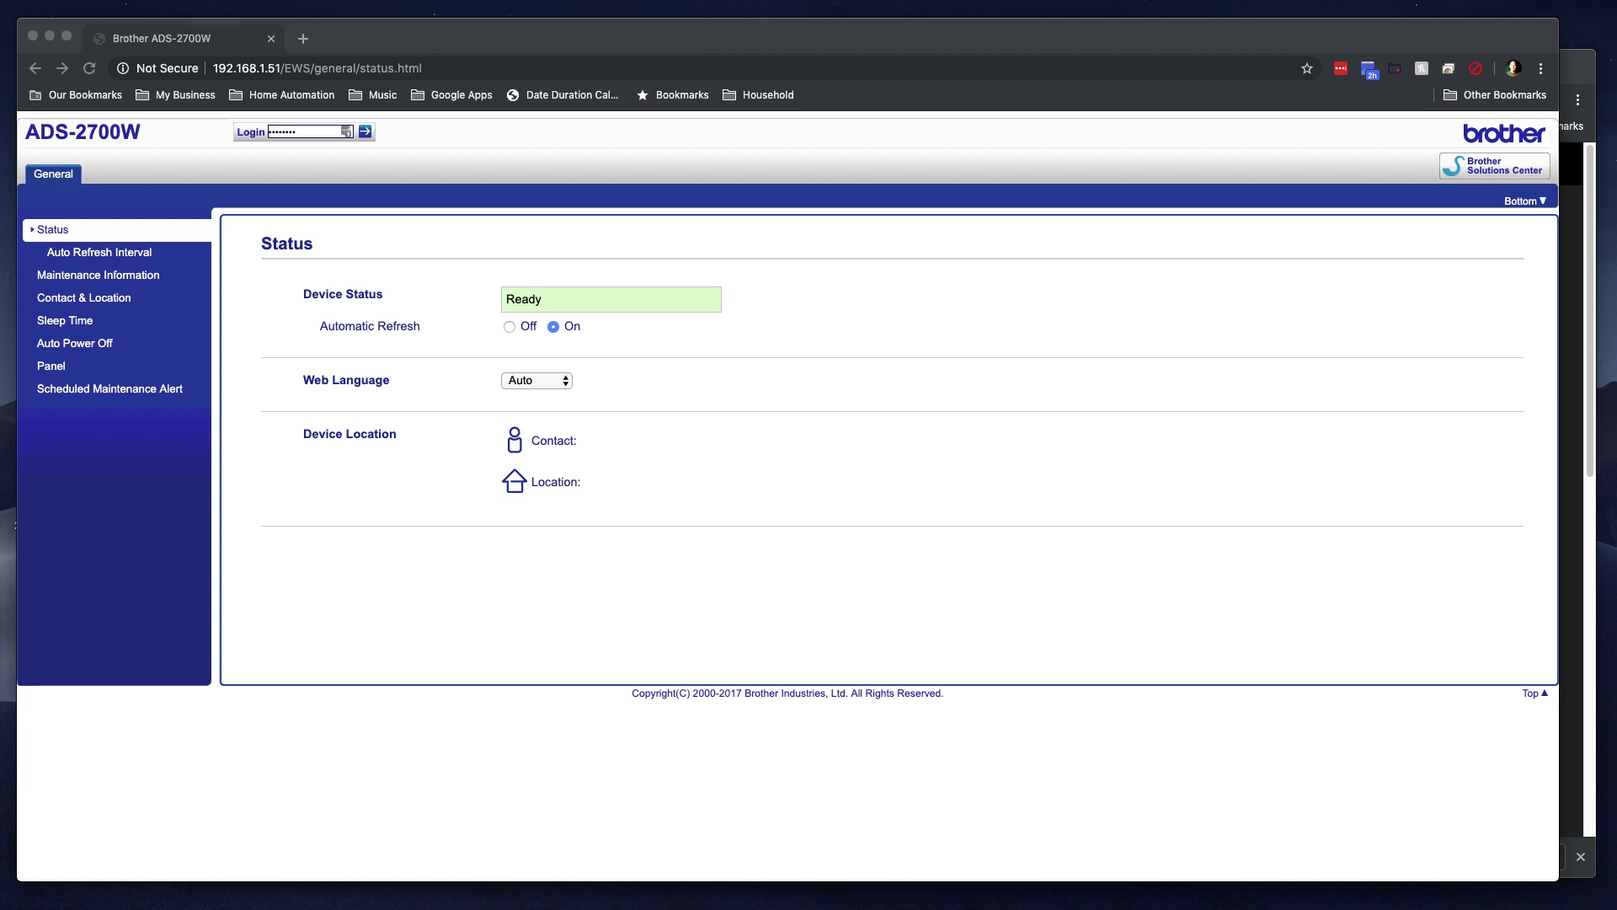
pyautogui.click(297, 135)
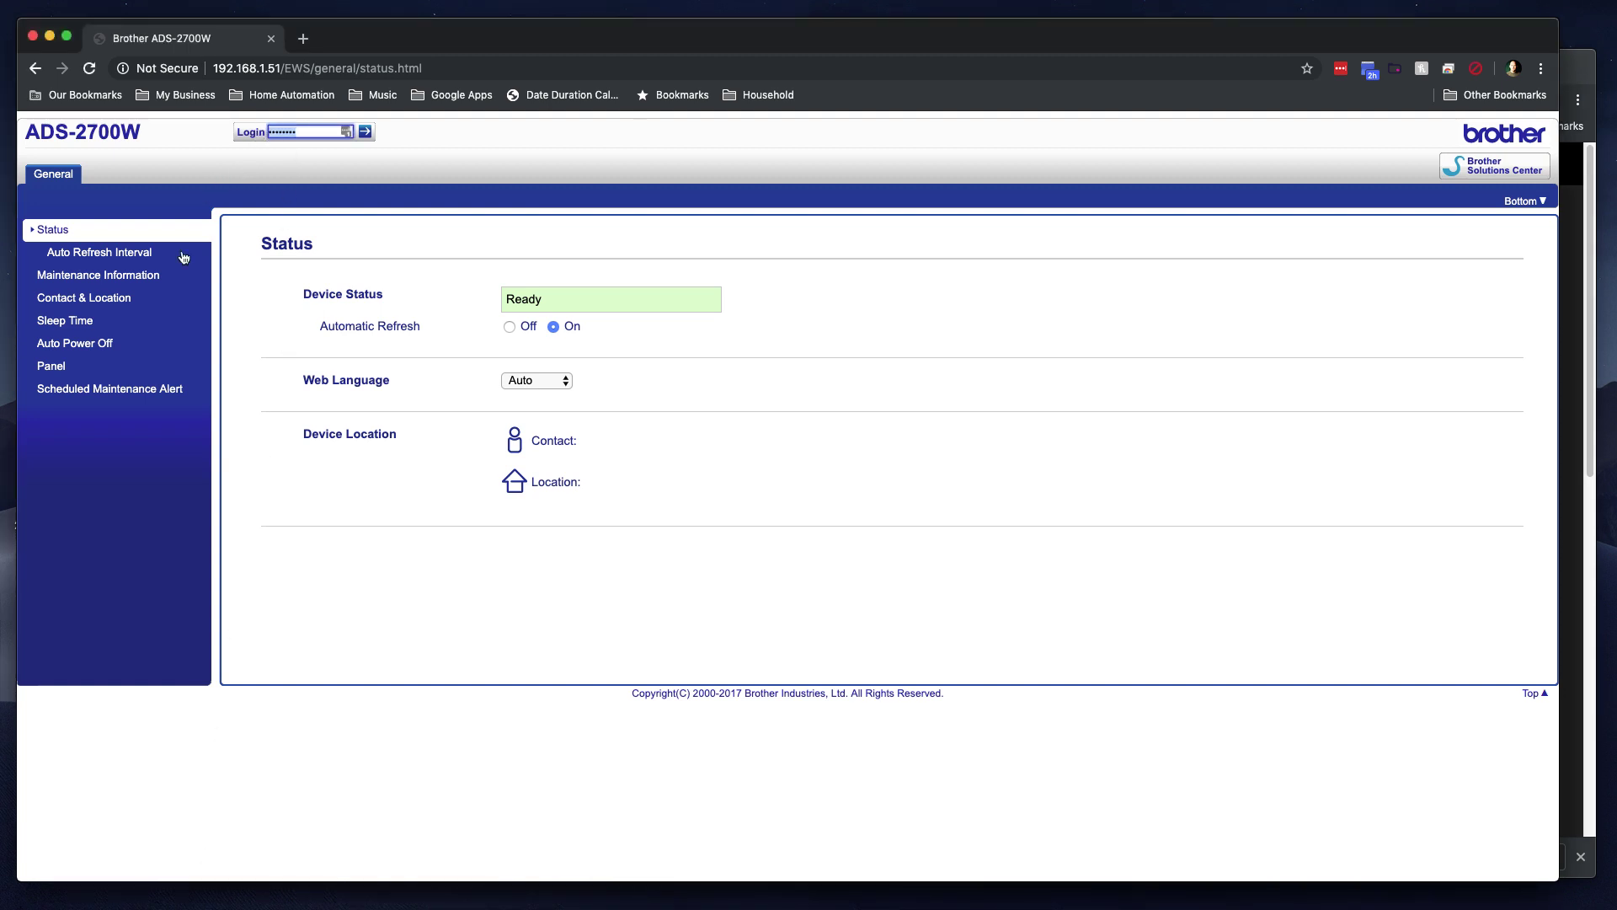
# Step: Browse the General settings pages and switch Scheduled Maintenance Alert to On
pyautogui.click(53, 230)
pyautogui.click(59, 252)
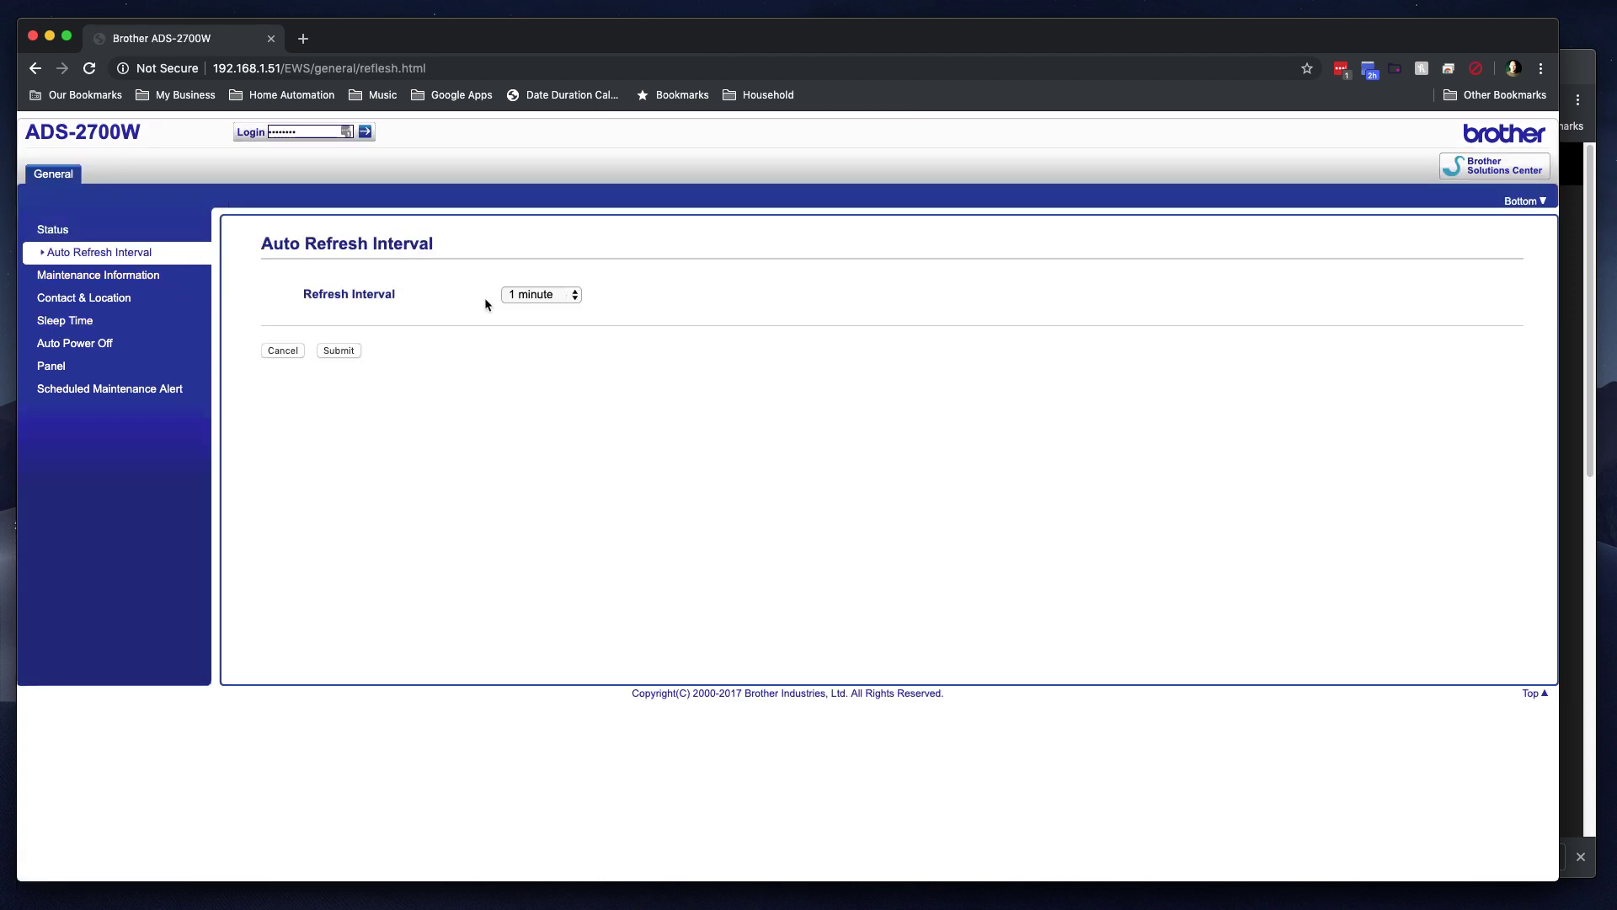
pyautogui.click(49, 276)
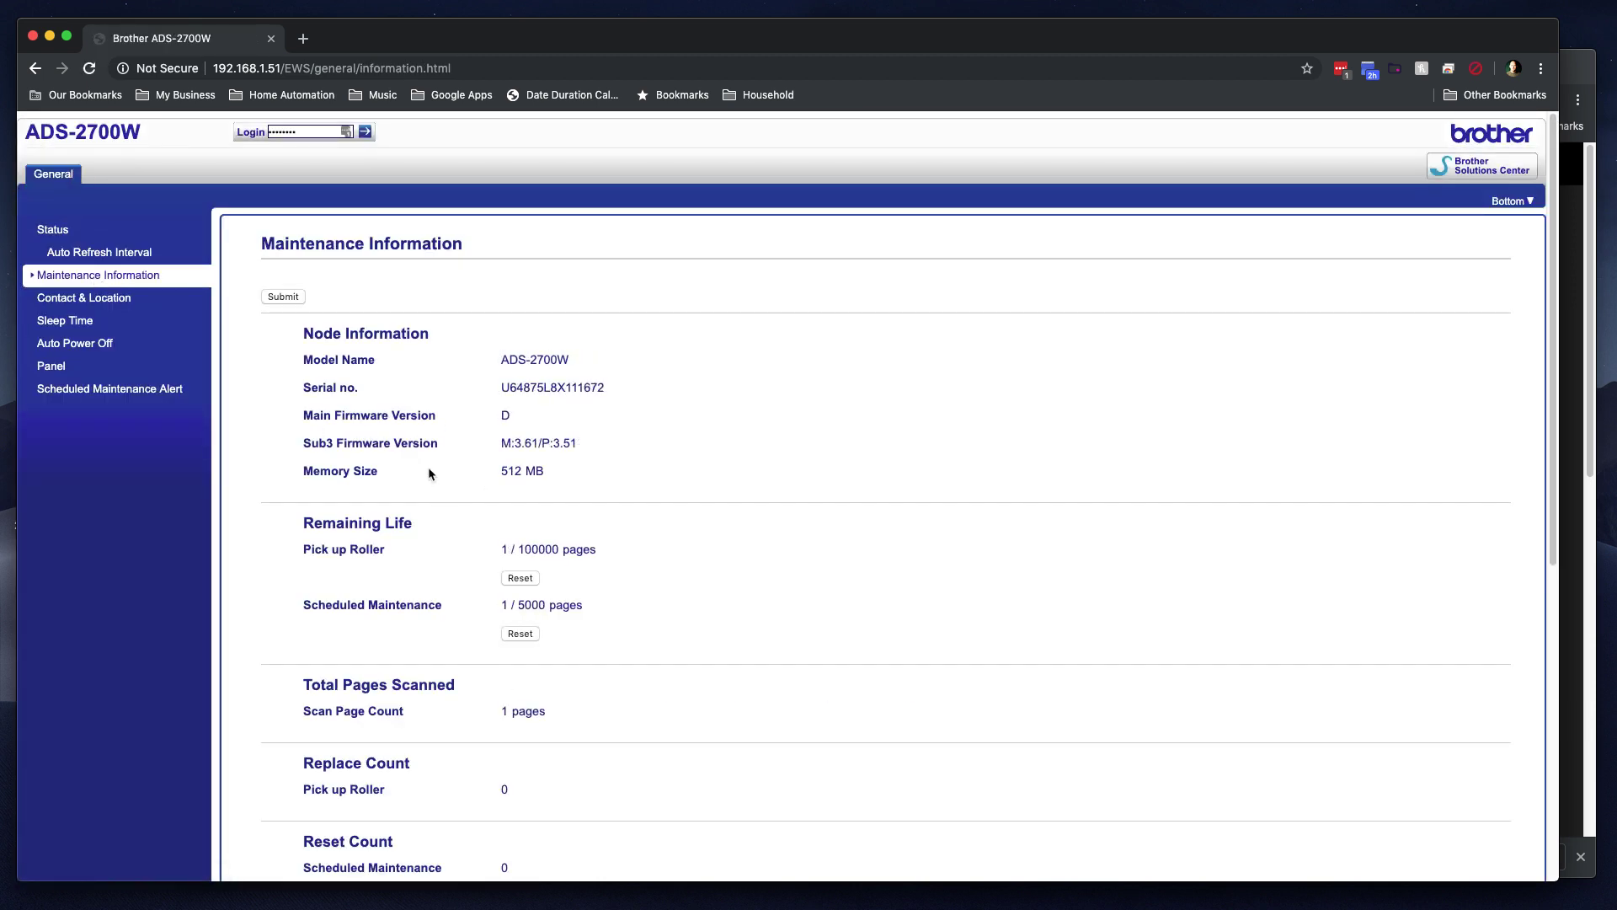
pyautogui.scroll(-6, 430, 455)
pyautogui.scroll(6, 424, 621)
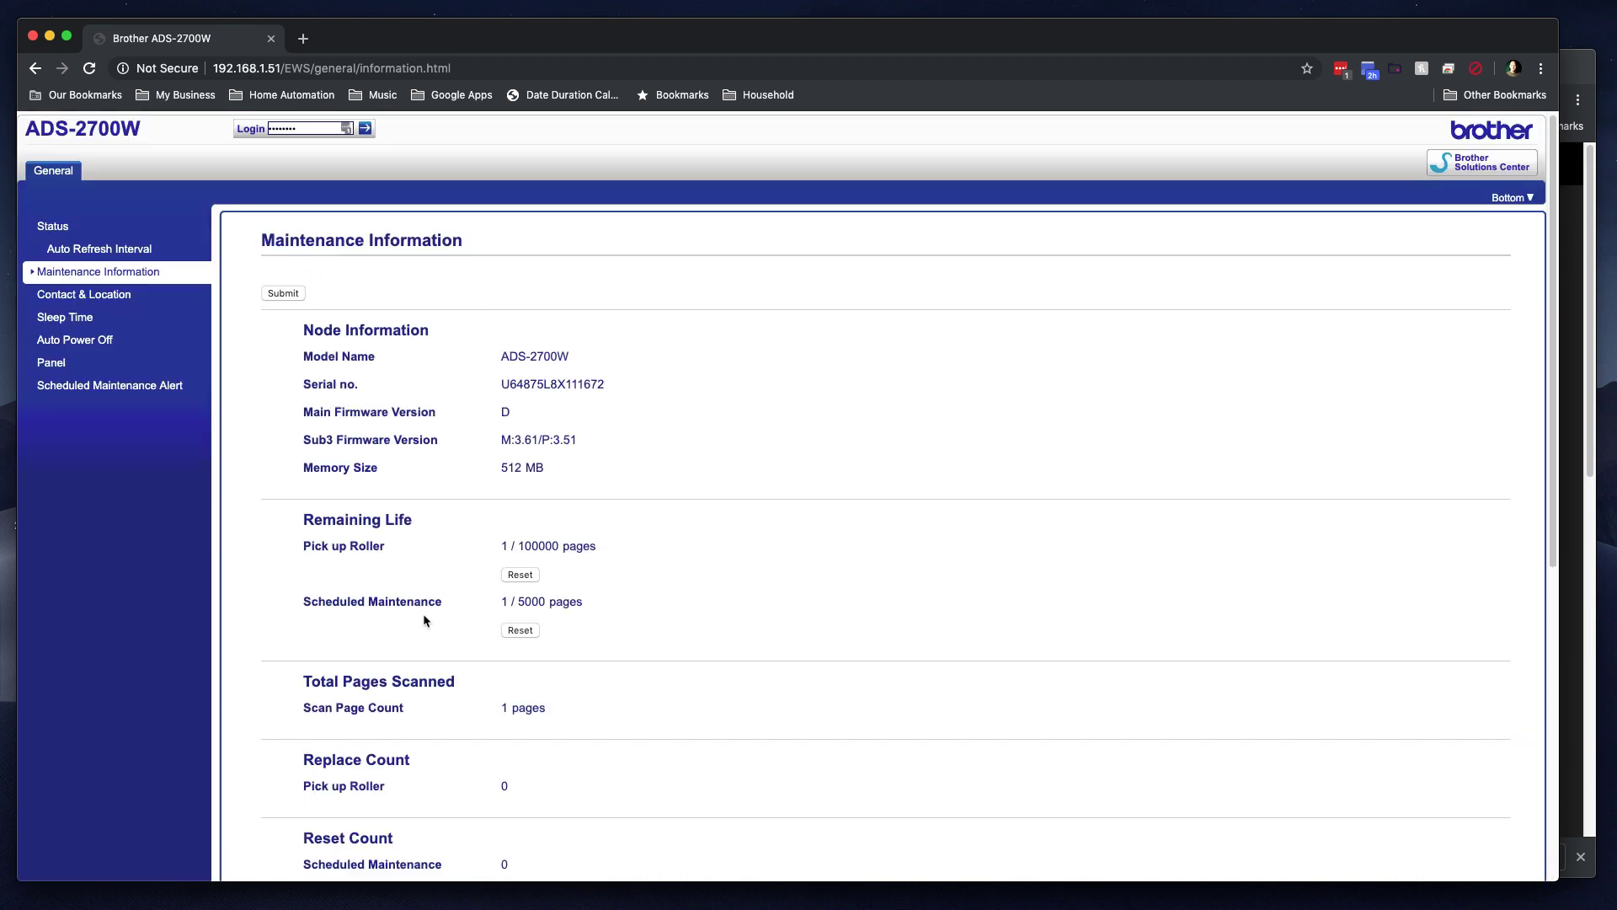
pyautogui.click(82, 299)
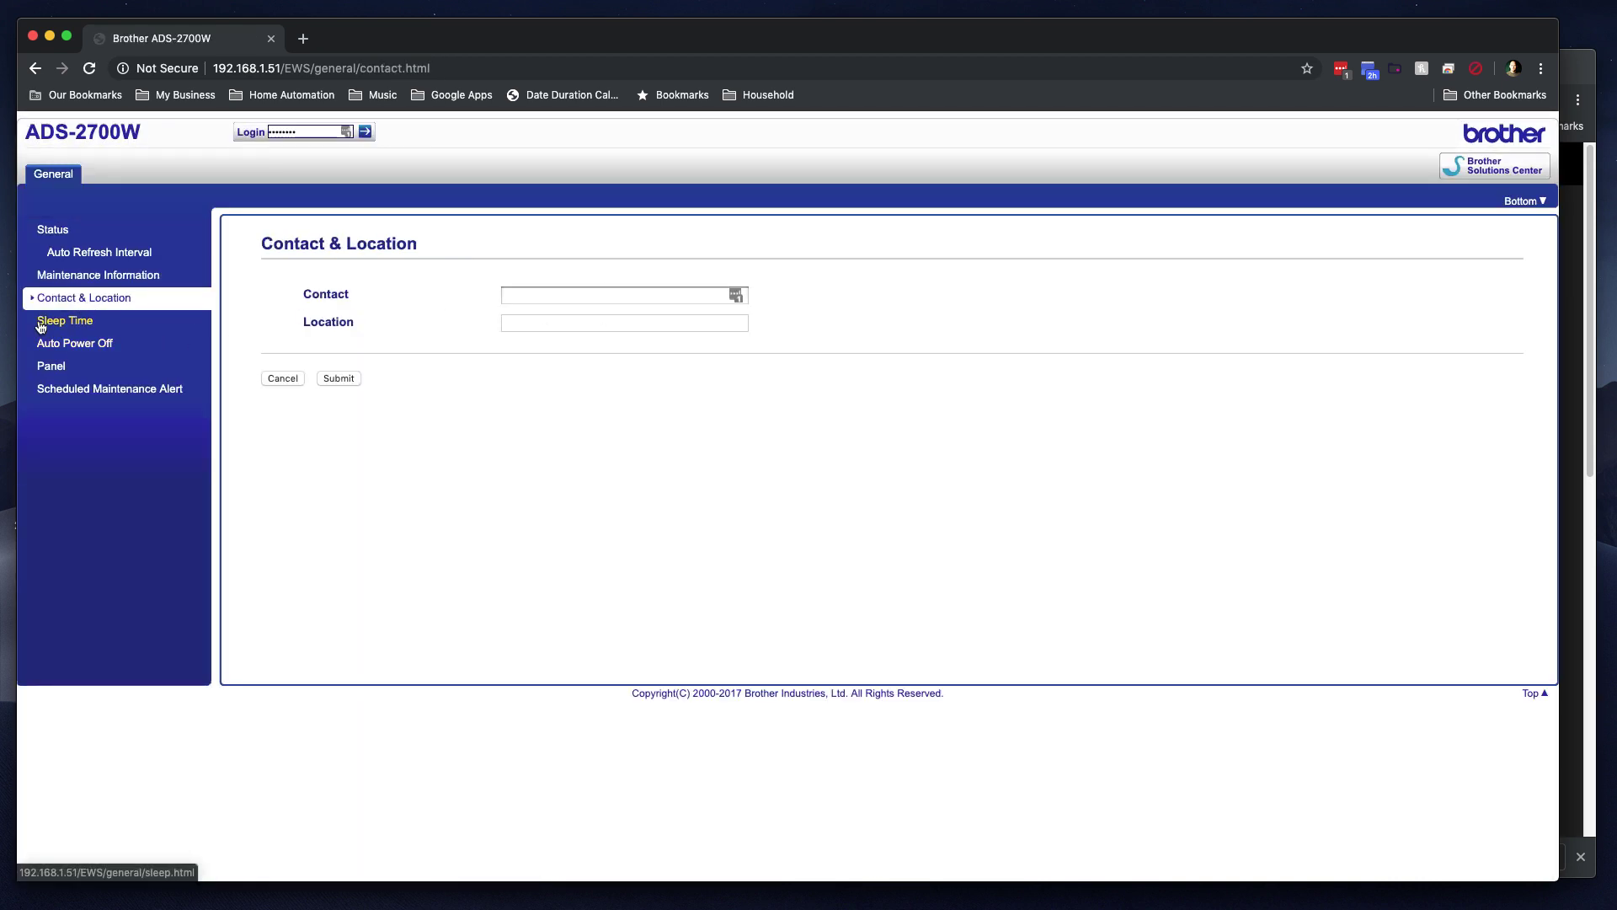
pyautogui.click(40, 325)
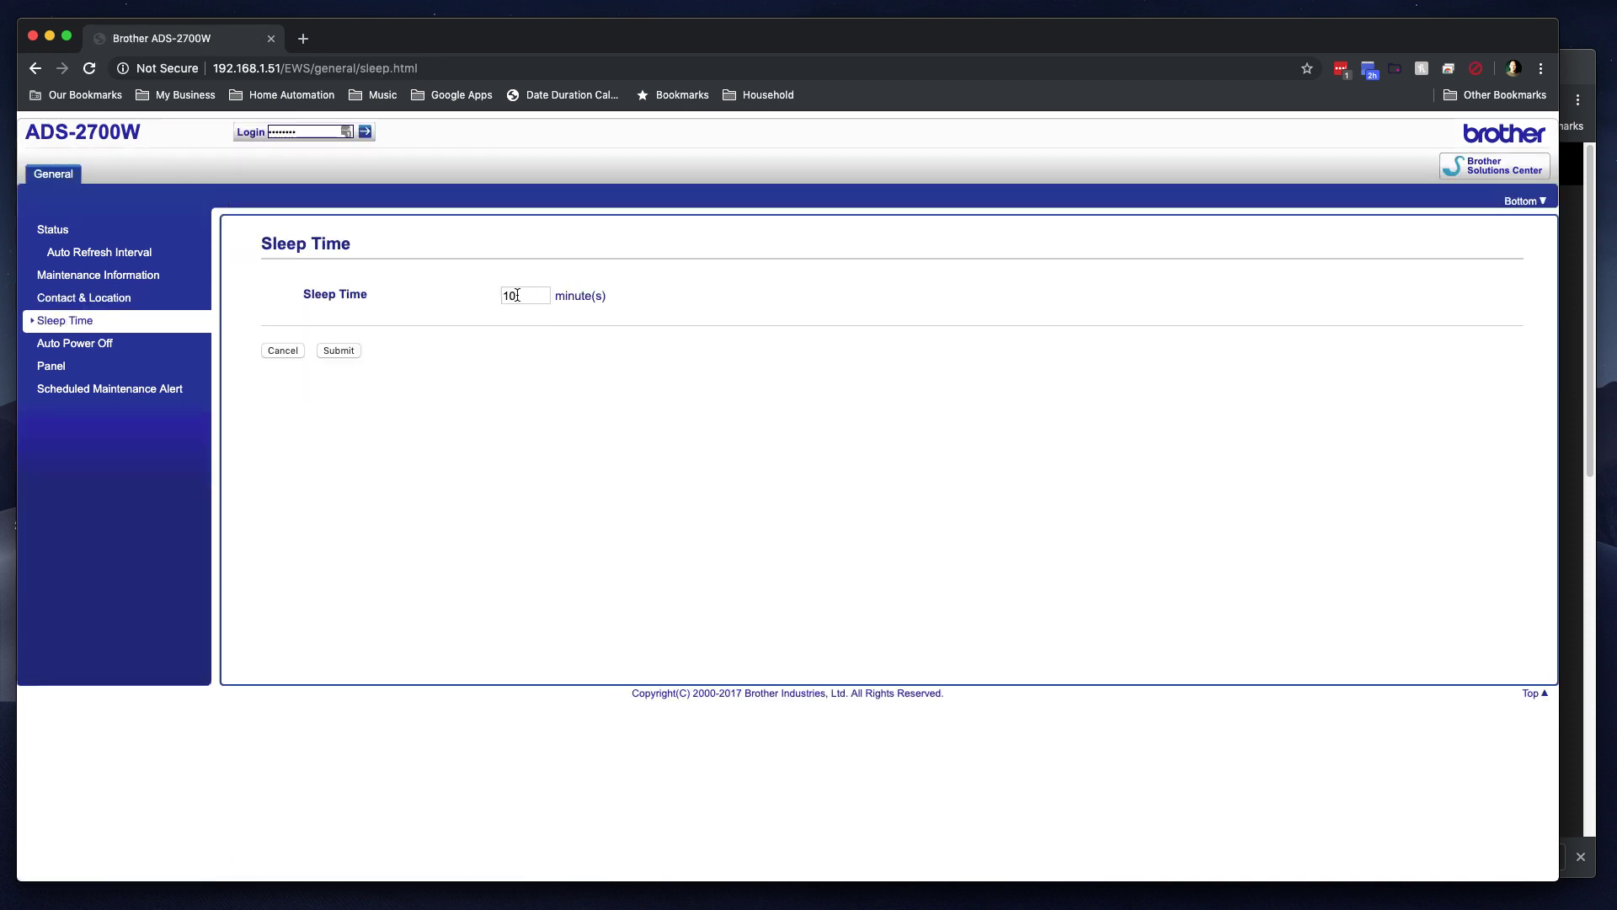
pyautogui.click(74, 345)
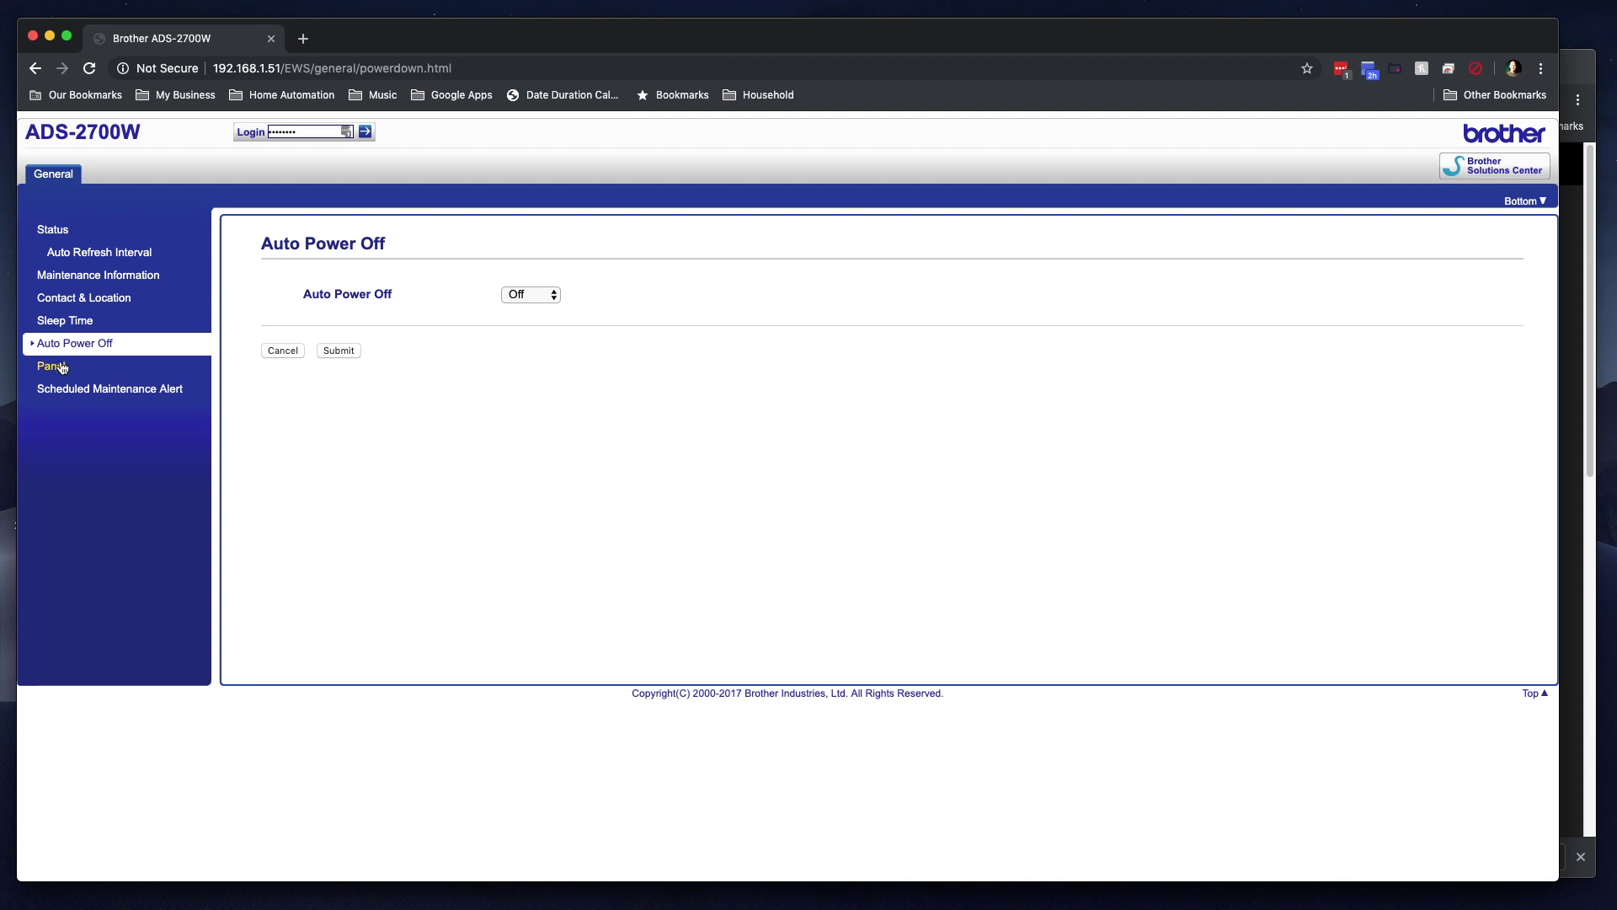
pyautogui.click(60, 368)
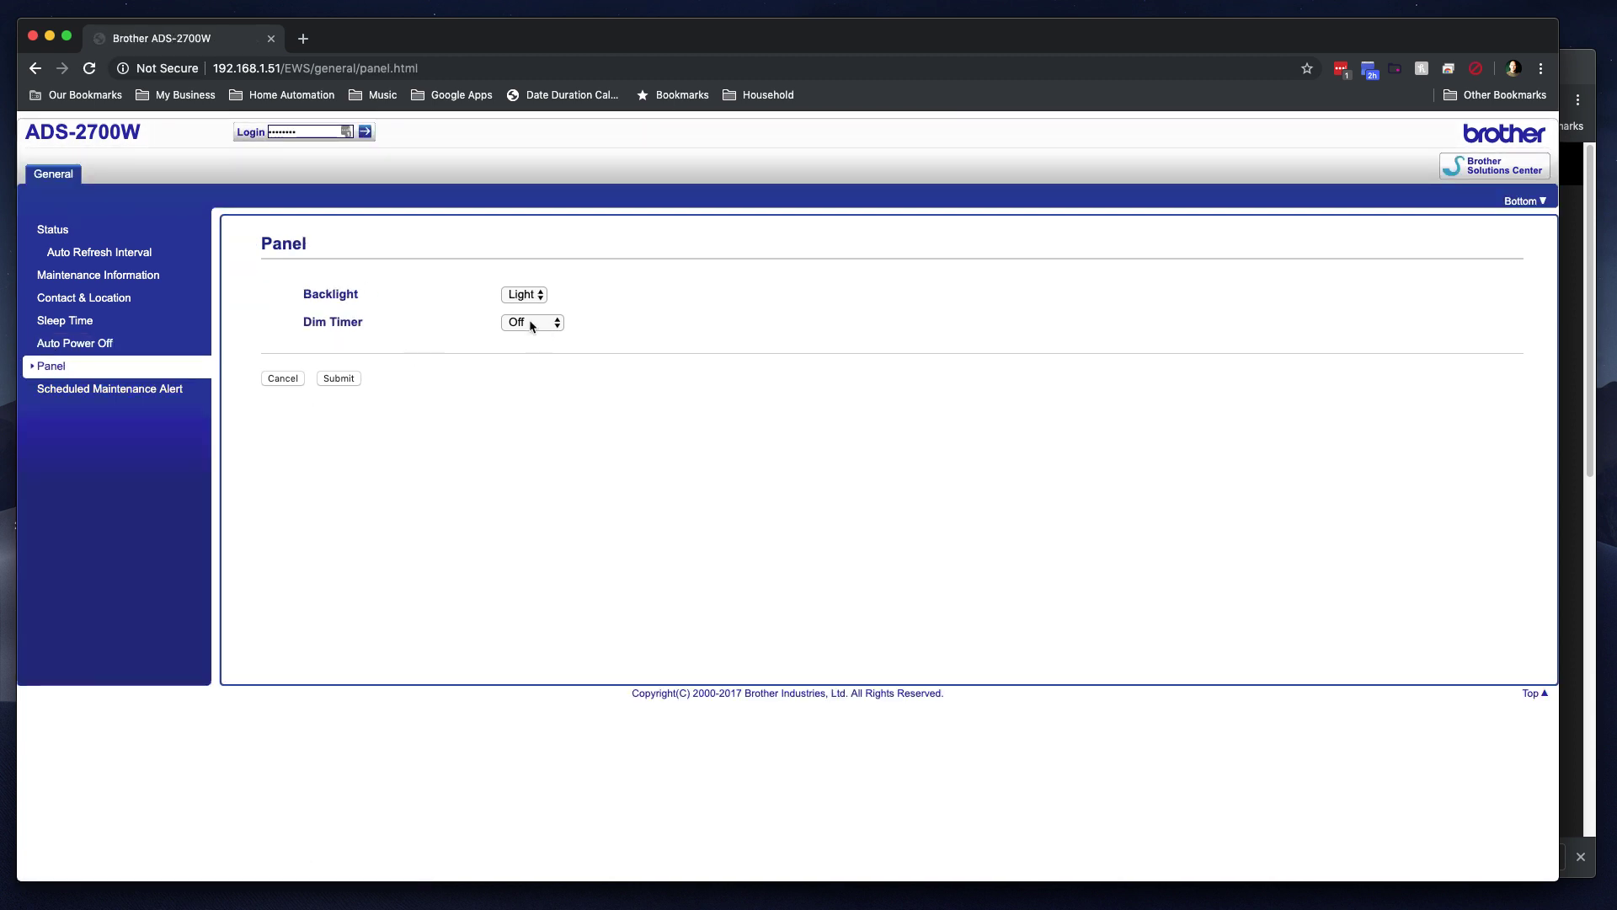
pyautogui.click(62, 397)
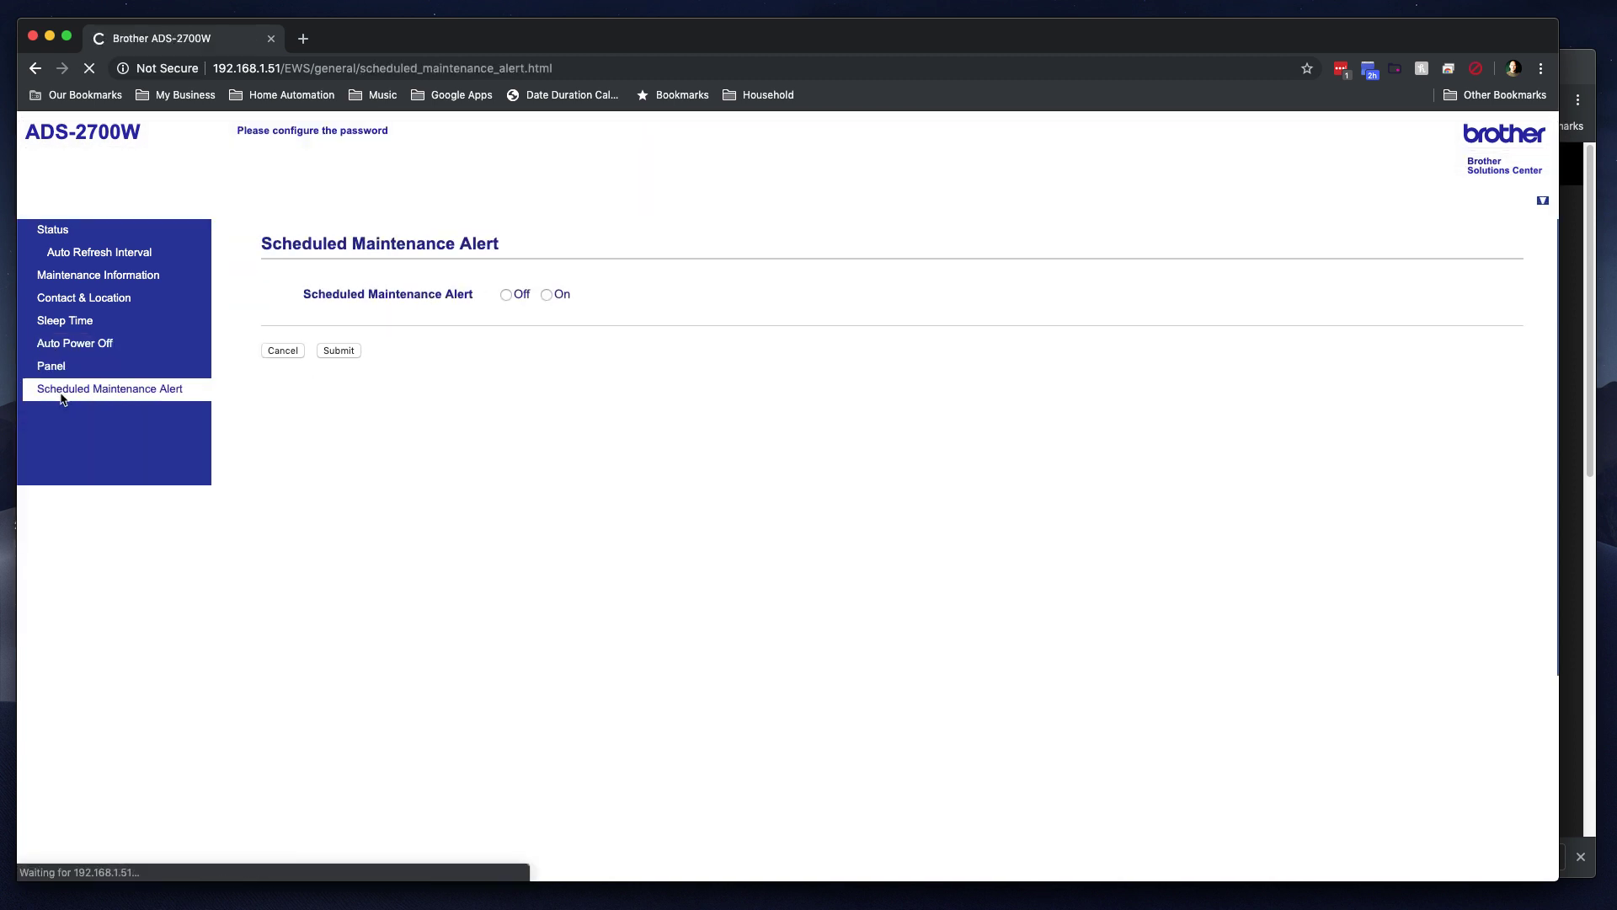
pyautogui.click(554, 299)
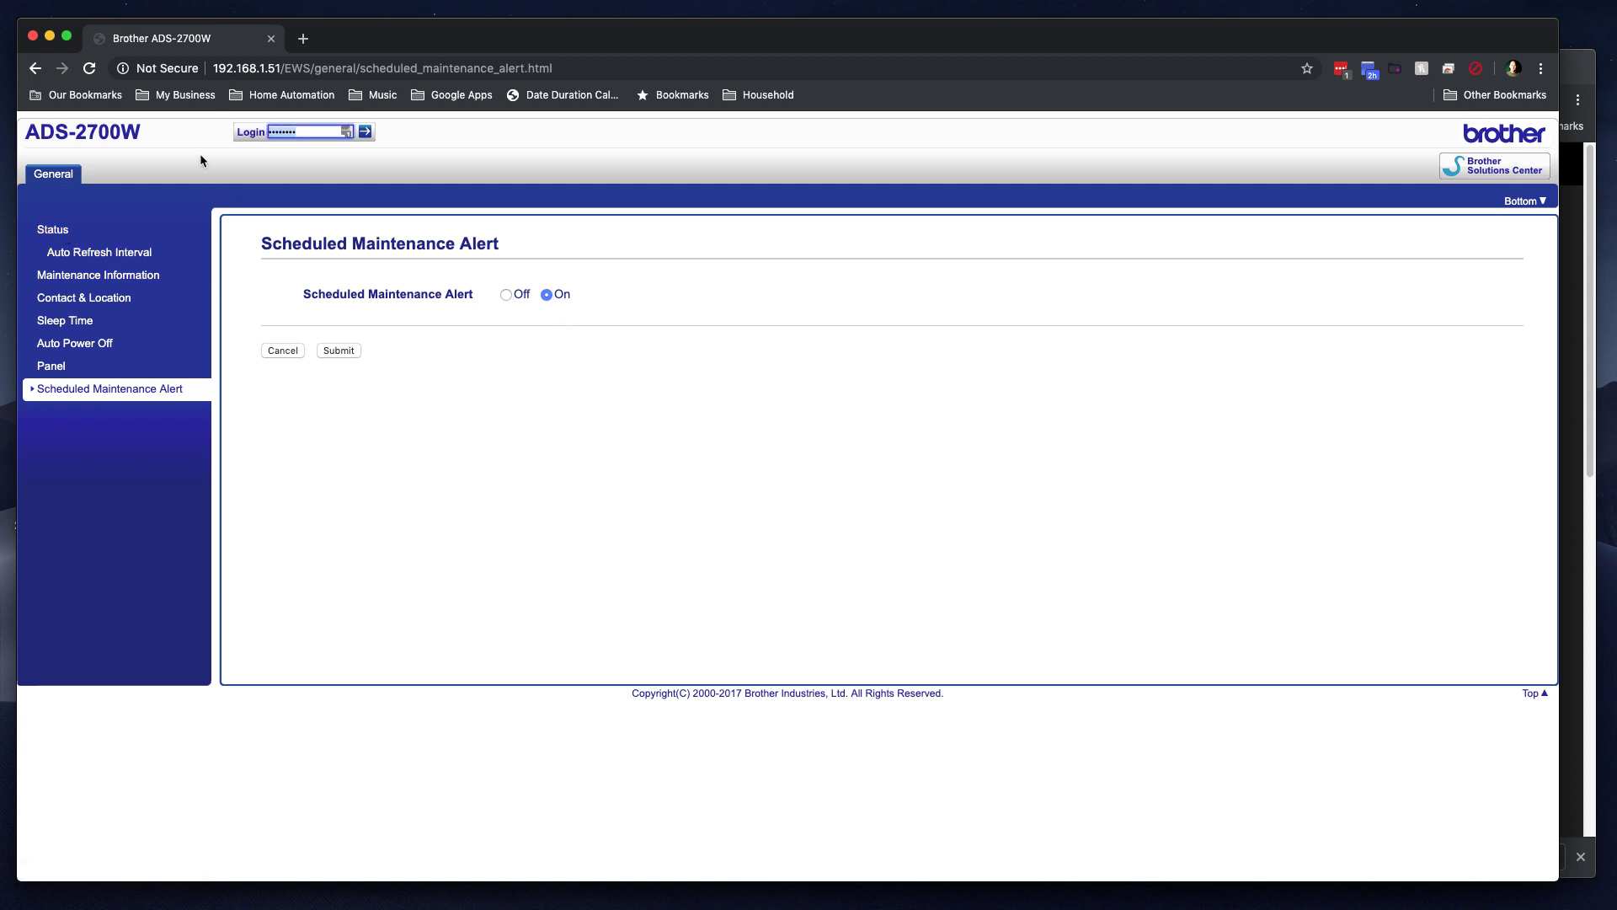
# Step: Log in with the administrator password and open the Address Book
pyautogui.write('••••')
pyautogui.click(365, 134)
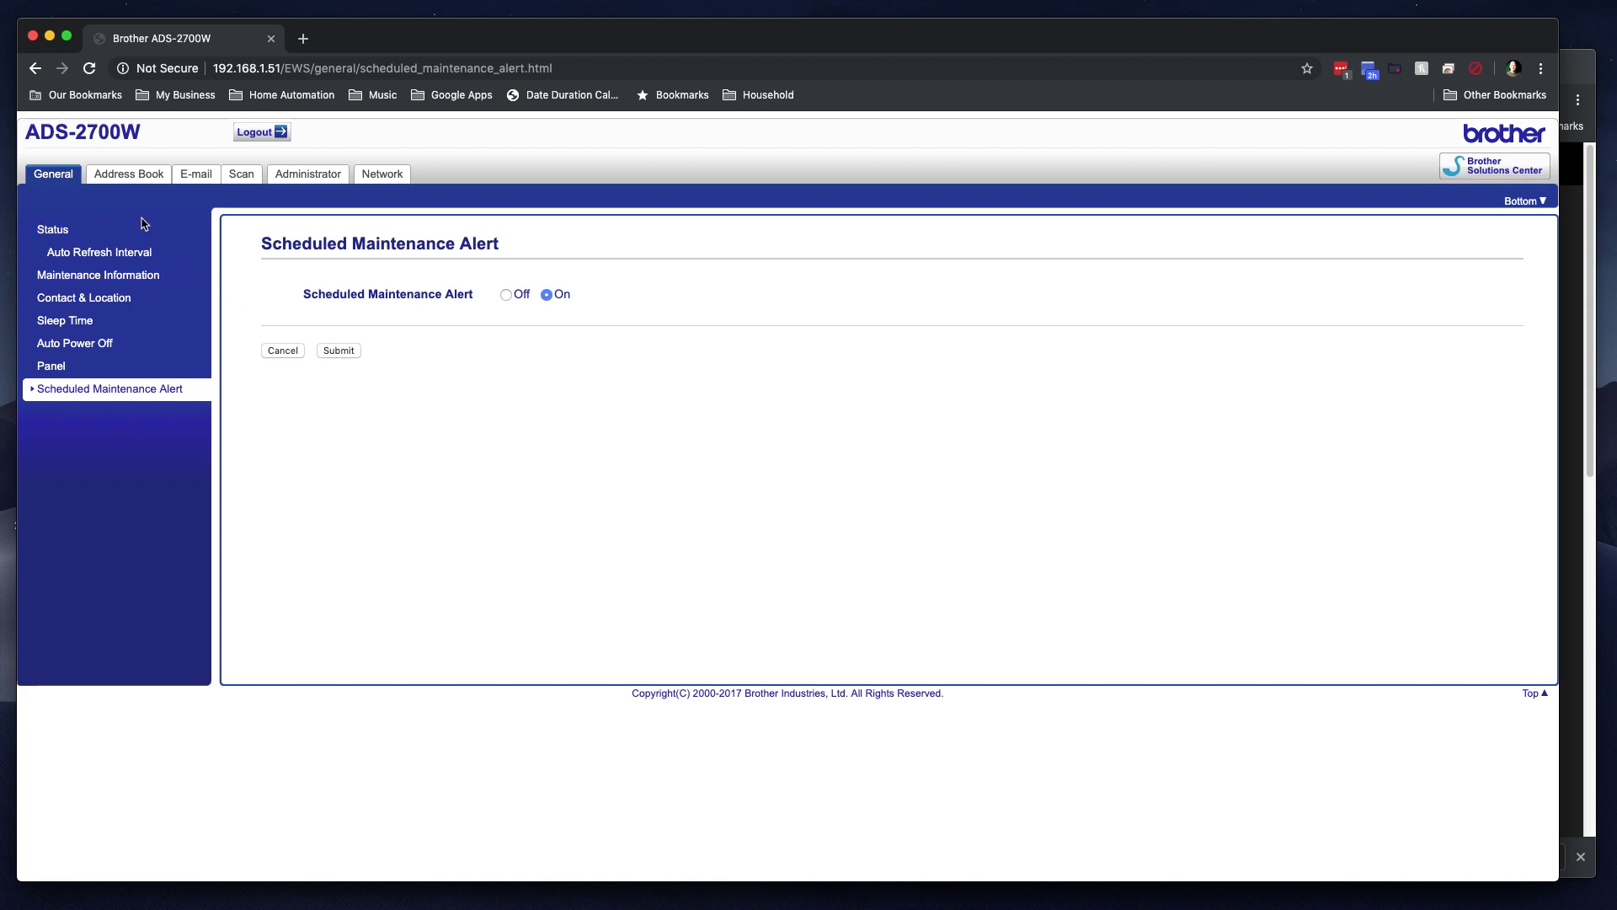
pyautogui.click(125, 176)
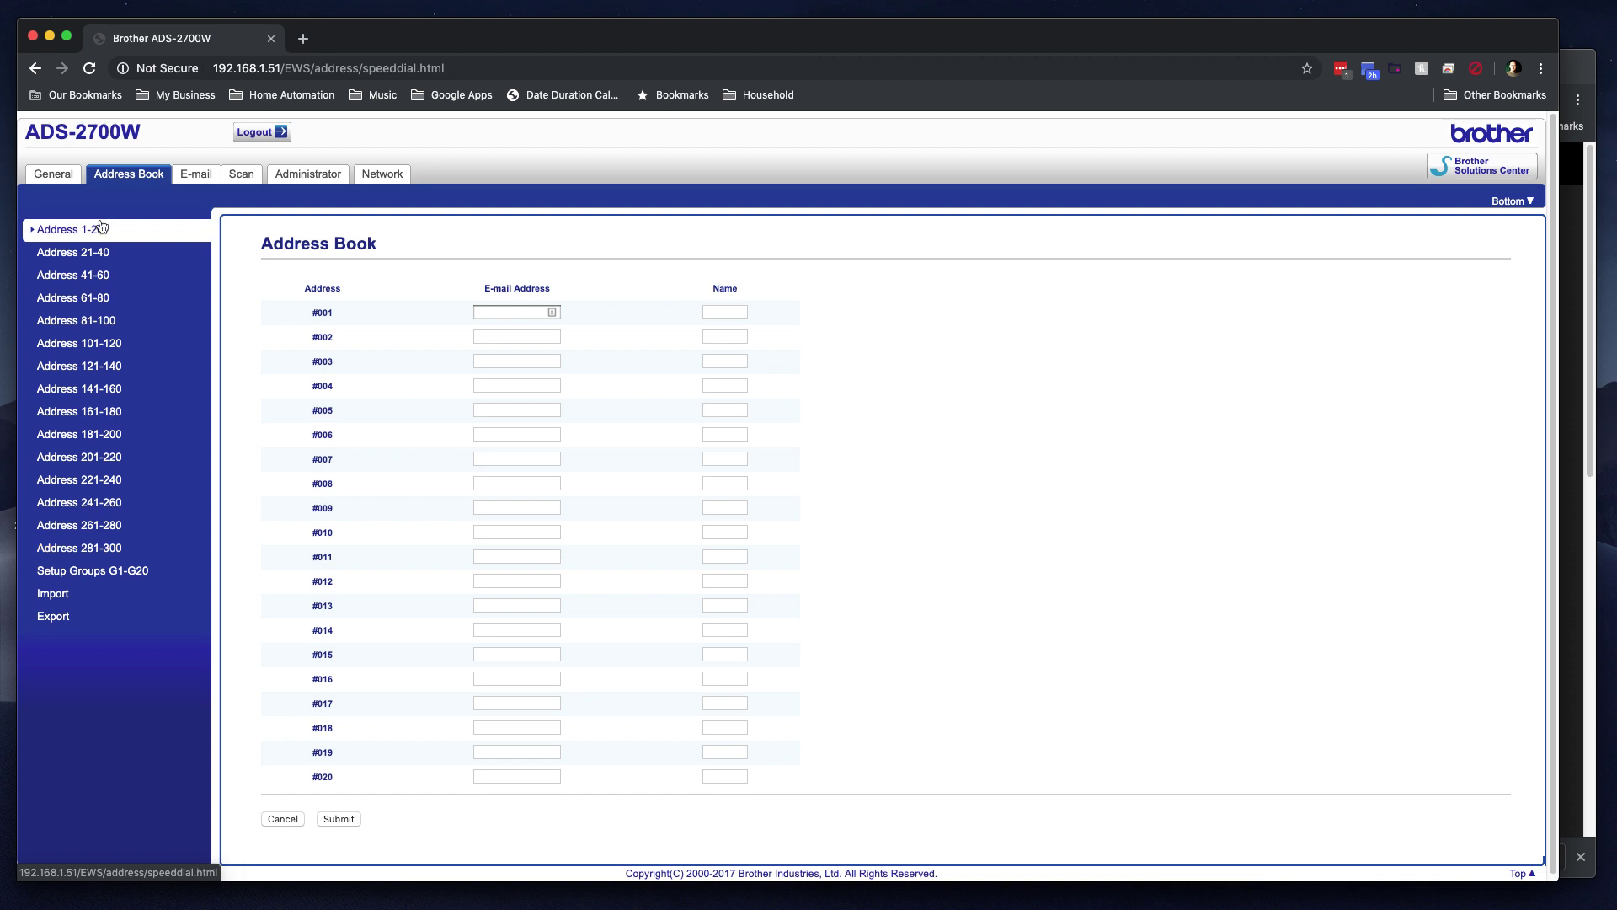
# Step: Enter an e-mail address and the name 'Me' for entry #001
pyautogui.click(497, 315)
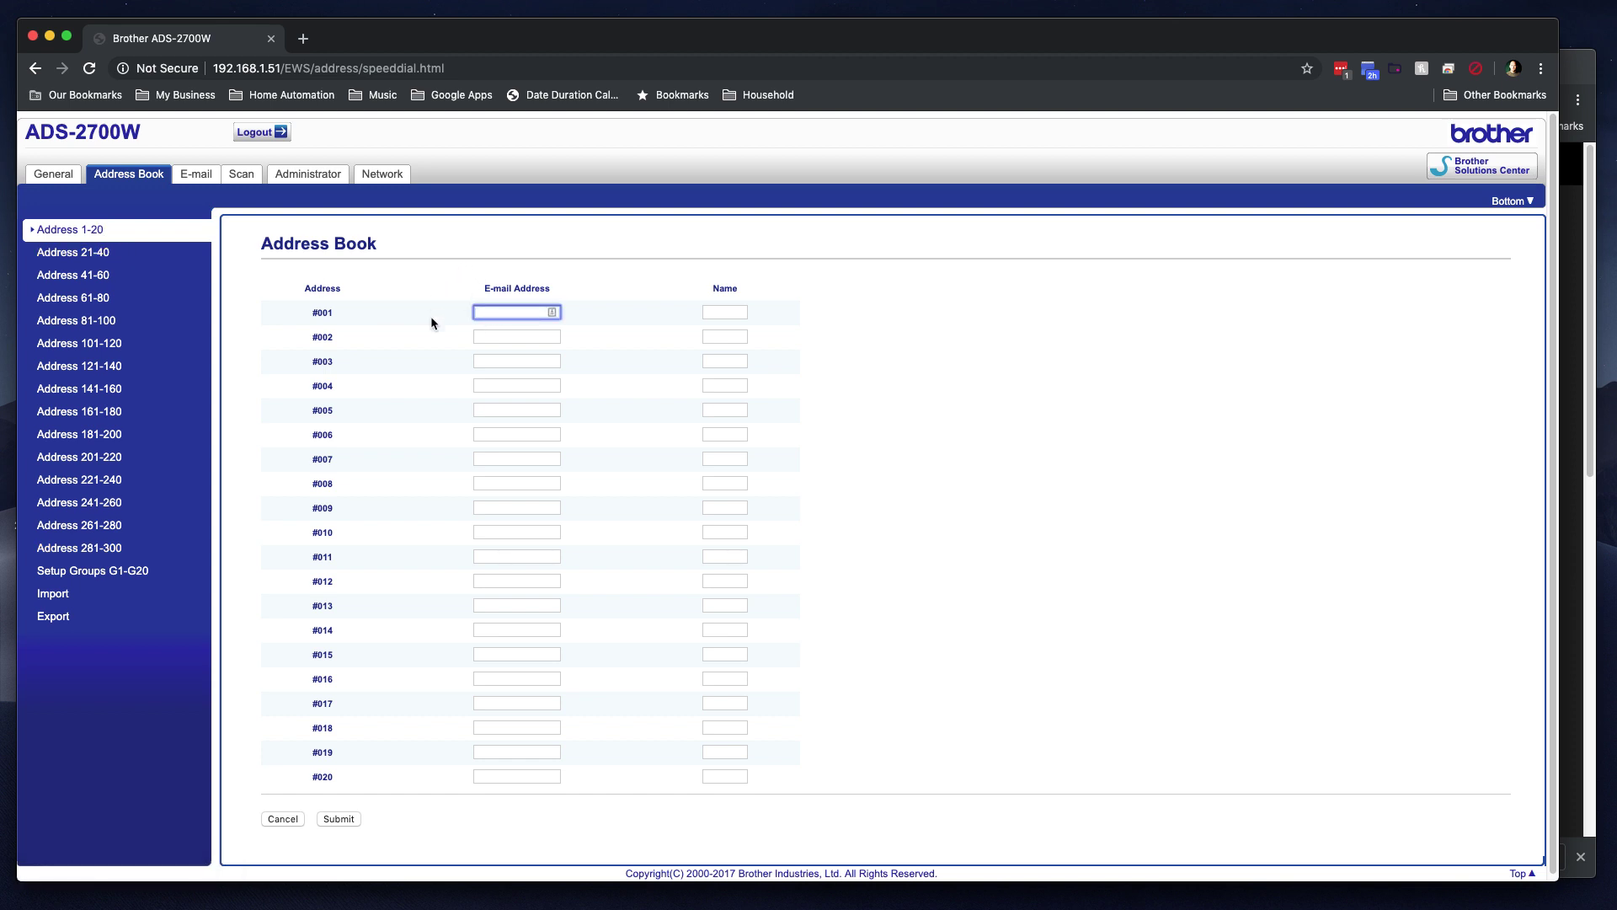
pyautogui.write('user@domain.com')
pyautogui.press('Tab')
pyautogui.write('Me')
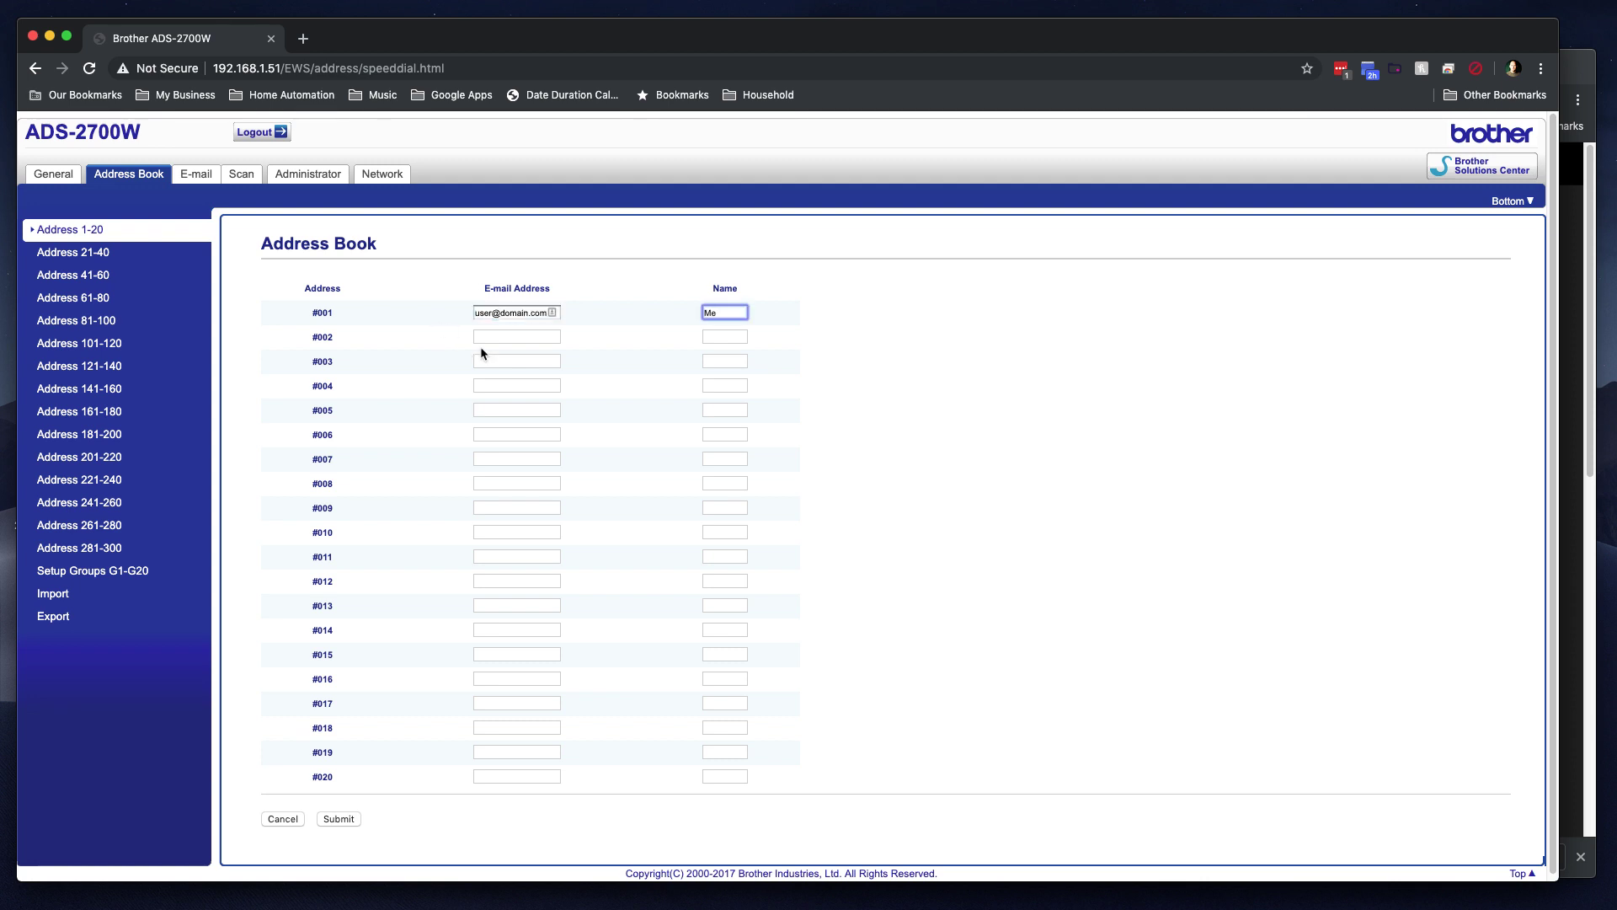
# Step: Fill in entry #002 as 'Wife' with its e-mail address and submit both entries
pyautogui.click(498, 337)
pyautogui.write('ohte')
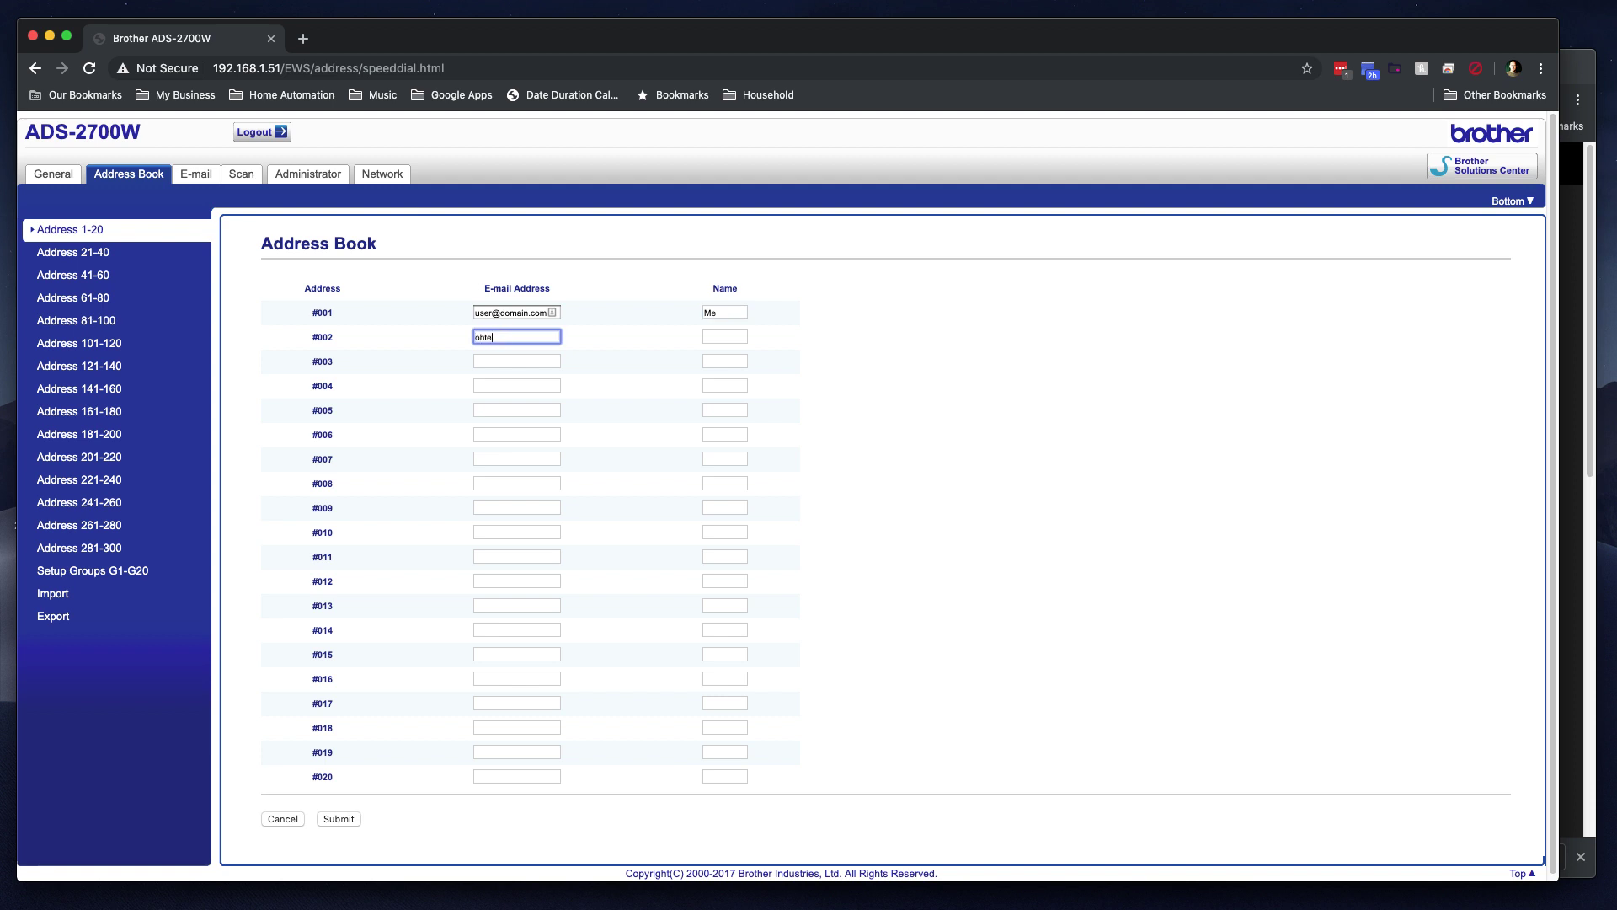
pyautogui.write('heruser@domain.com')
pyautogui.press('Tab')
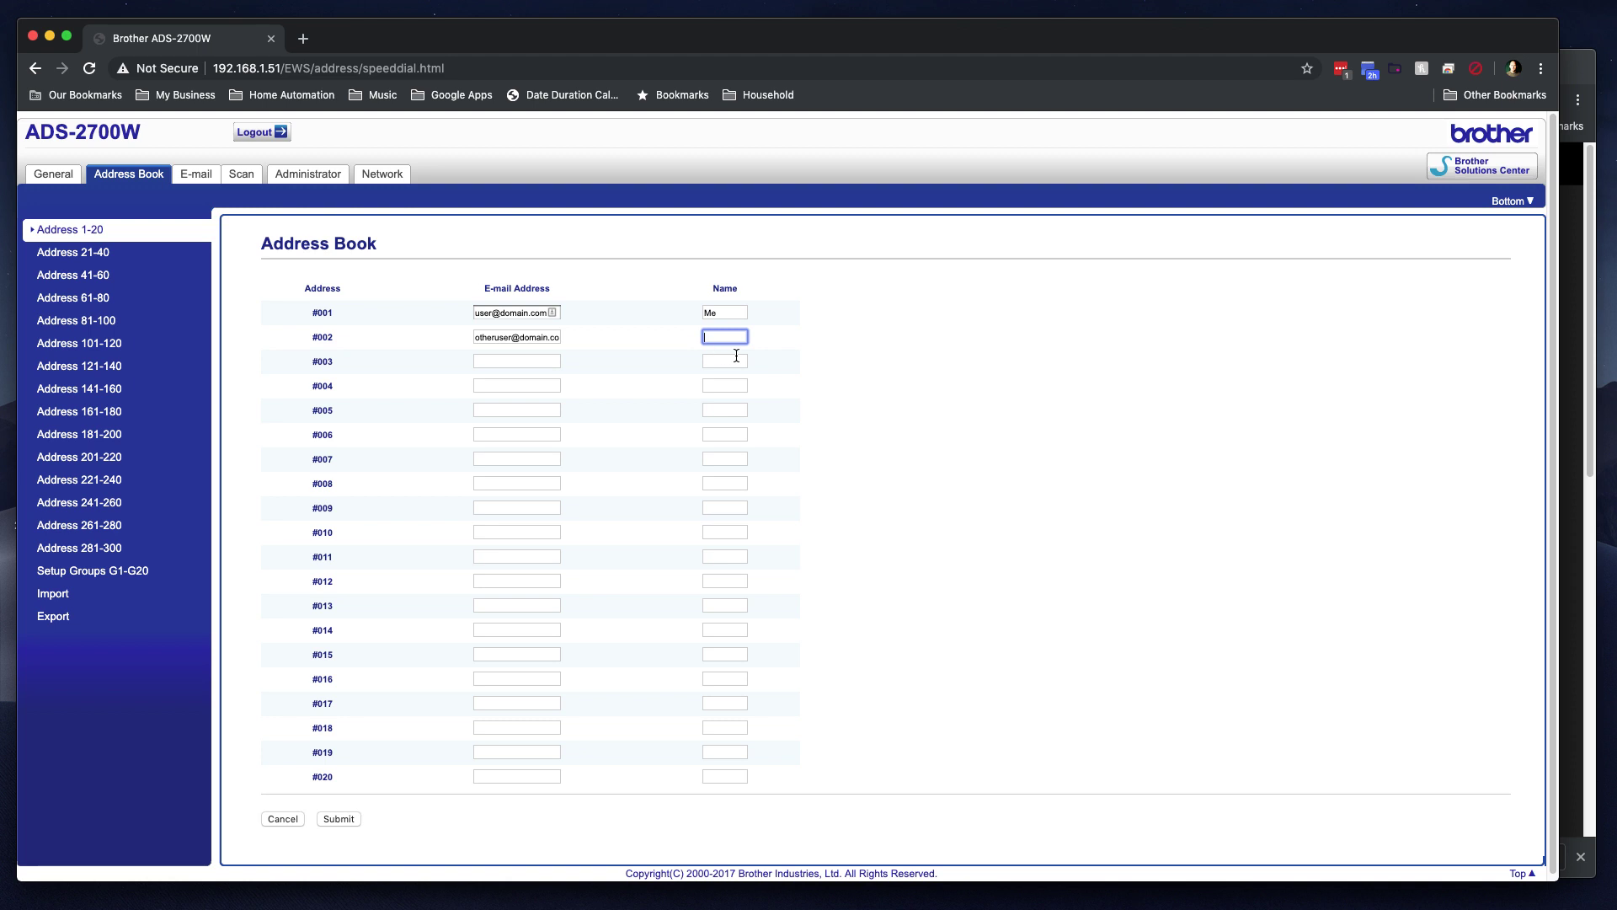
pyautogui.write('Wife')
pyautogui.click(679, 385)
pyautogui.scroll(-1, 506, 452)
pyautogui.click(339, 814)
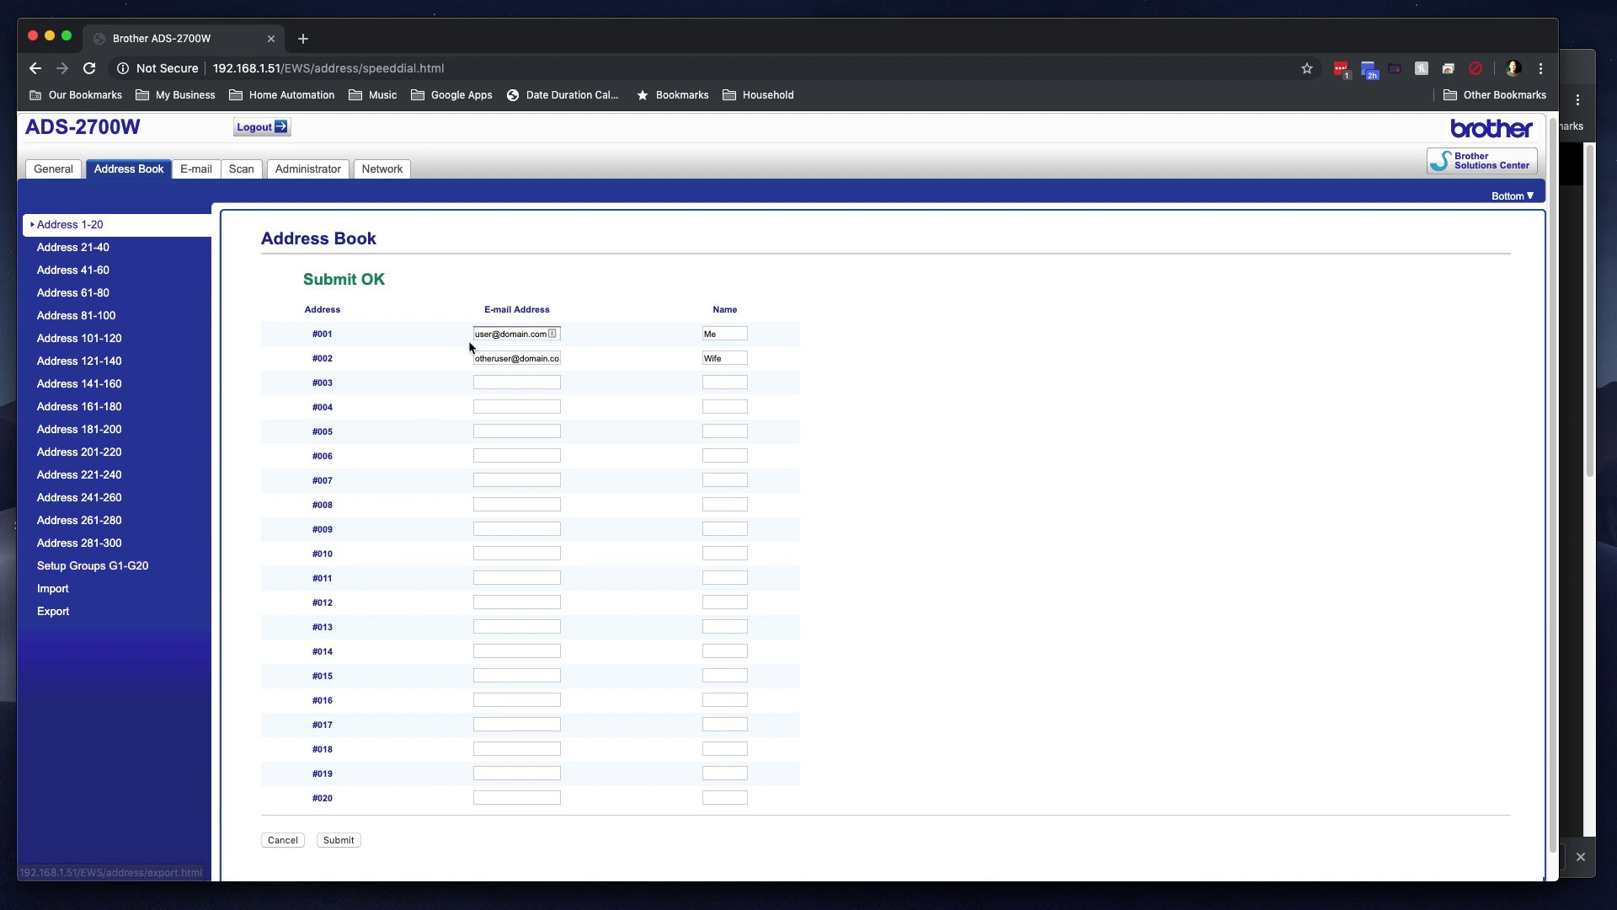
# Step: Assign address number *001 to group G1 and name it 'Our Group'
pyautogui.click(99, 568)
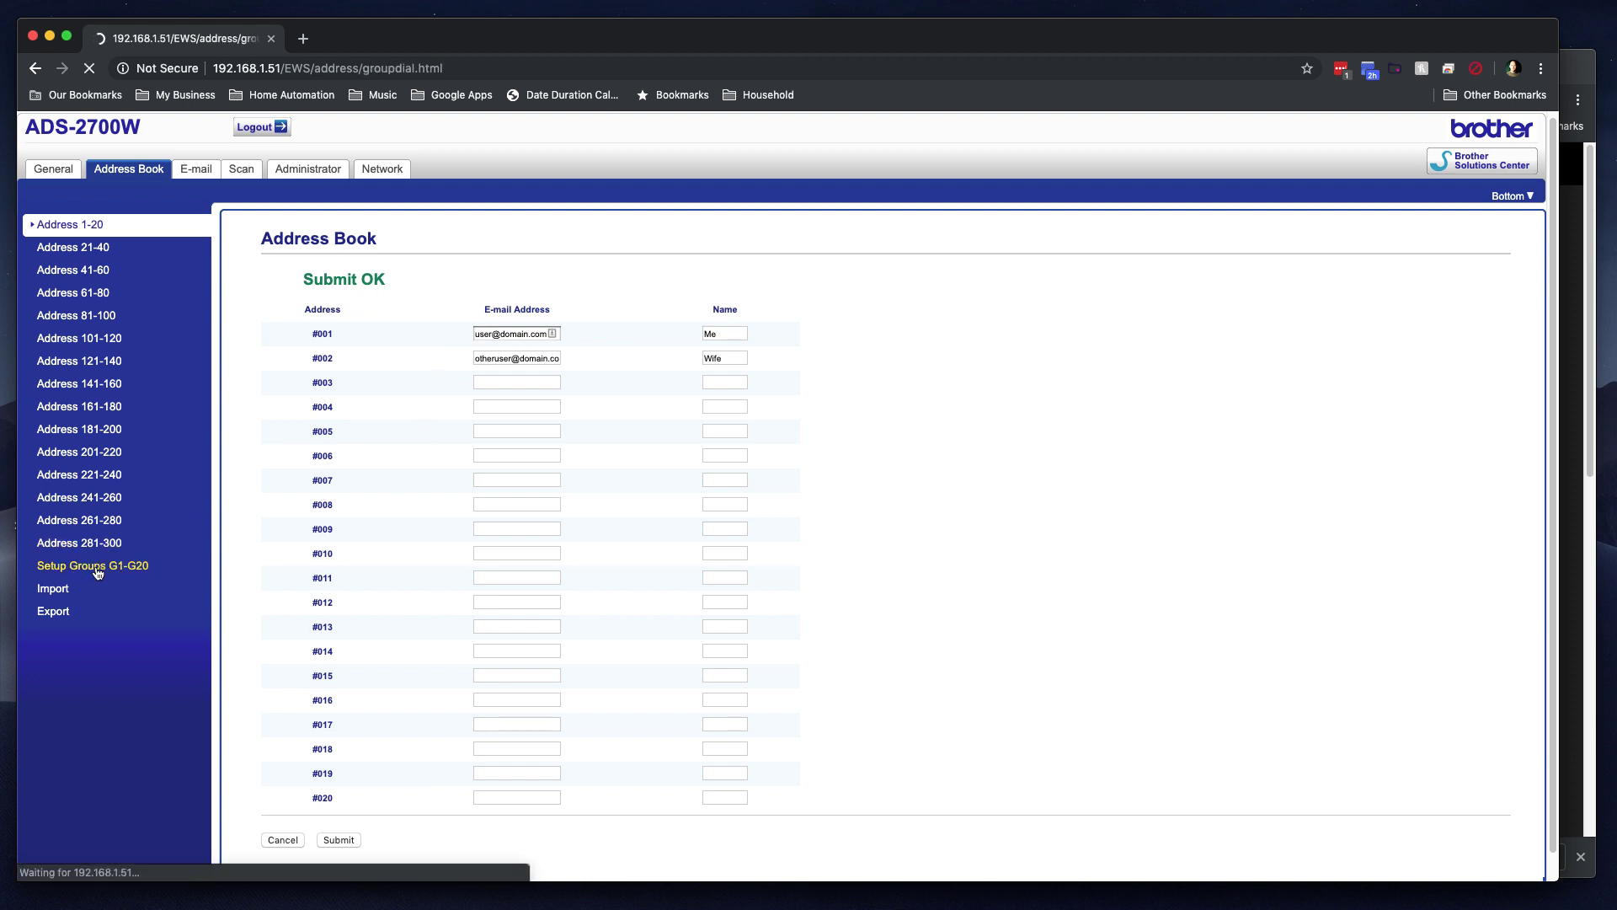
pyautogui.click(434, 337)
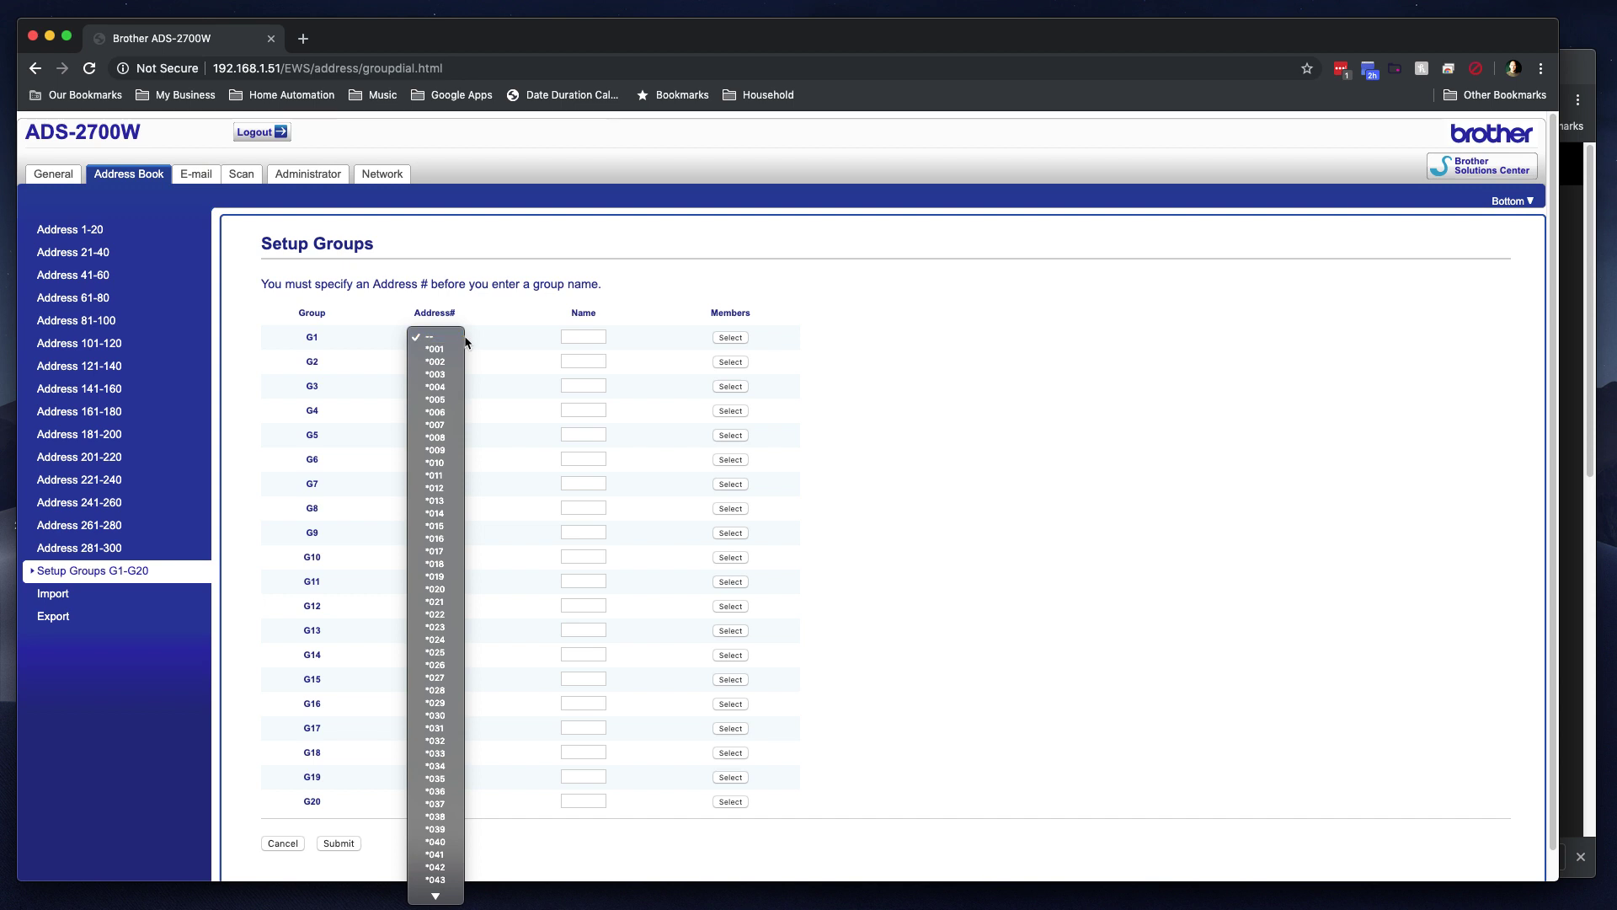
pyautogui.click(334, 342)
pyautogui.click(433, 337)
pyautogui.click(439, 350)
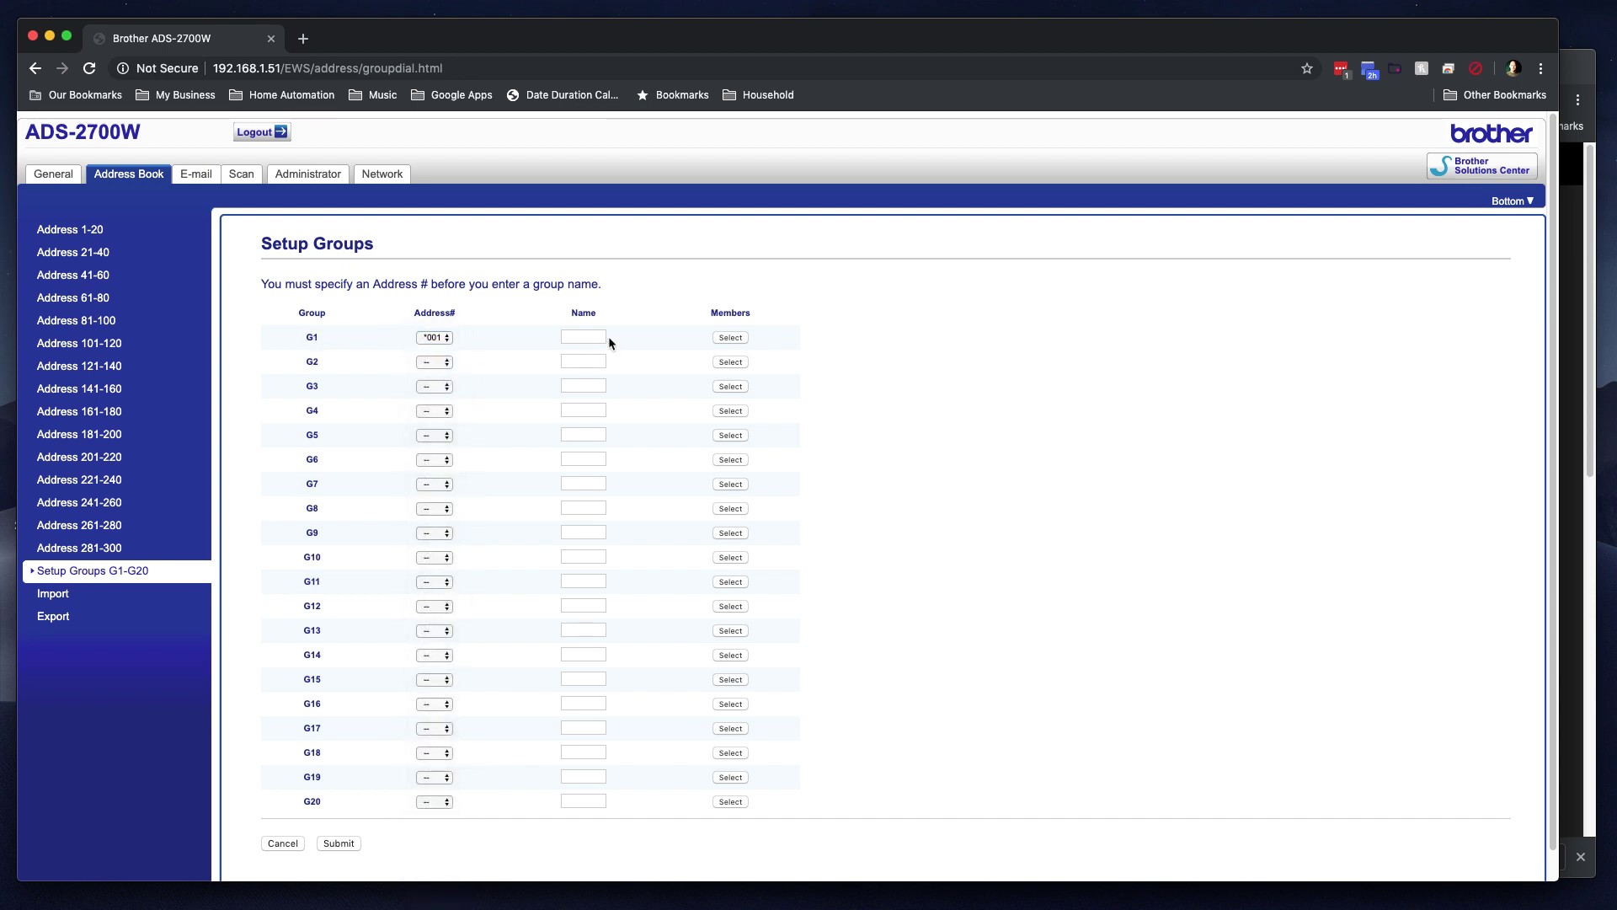
pyautogui.click(586, 337)
pyautogui.write('Our Group')
pyautogui.press('BackSpace')
pyautogui.click(692, 339)
# Step: Make the #002 Wife entry group G1's member and save the membership
pyautogui.click(727, 338)
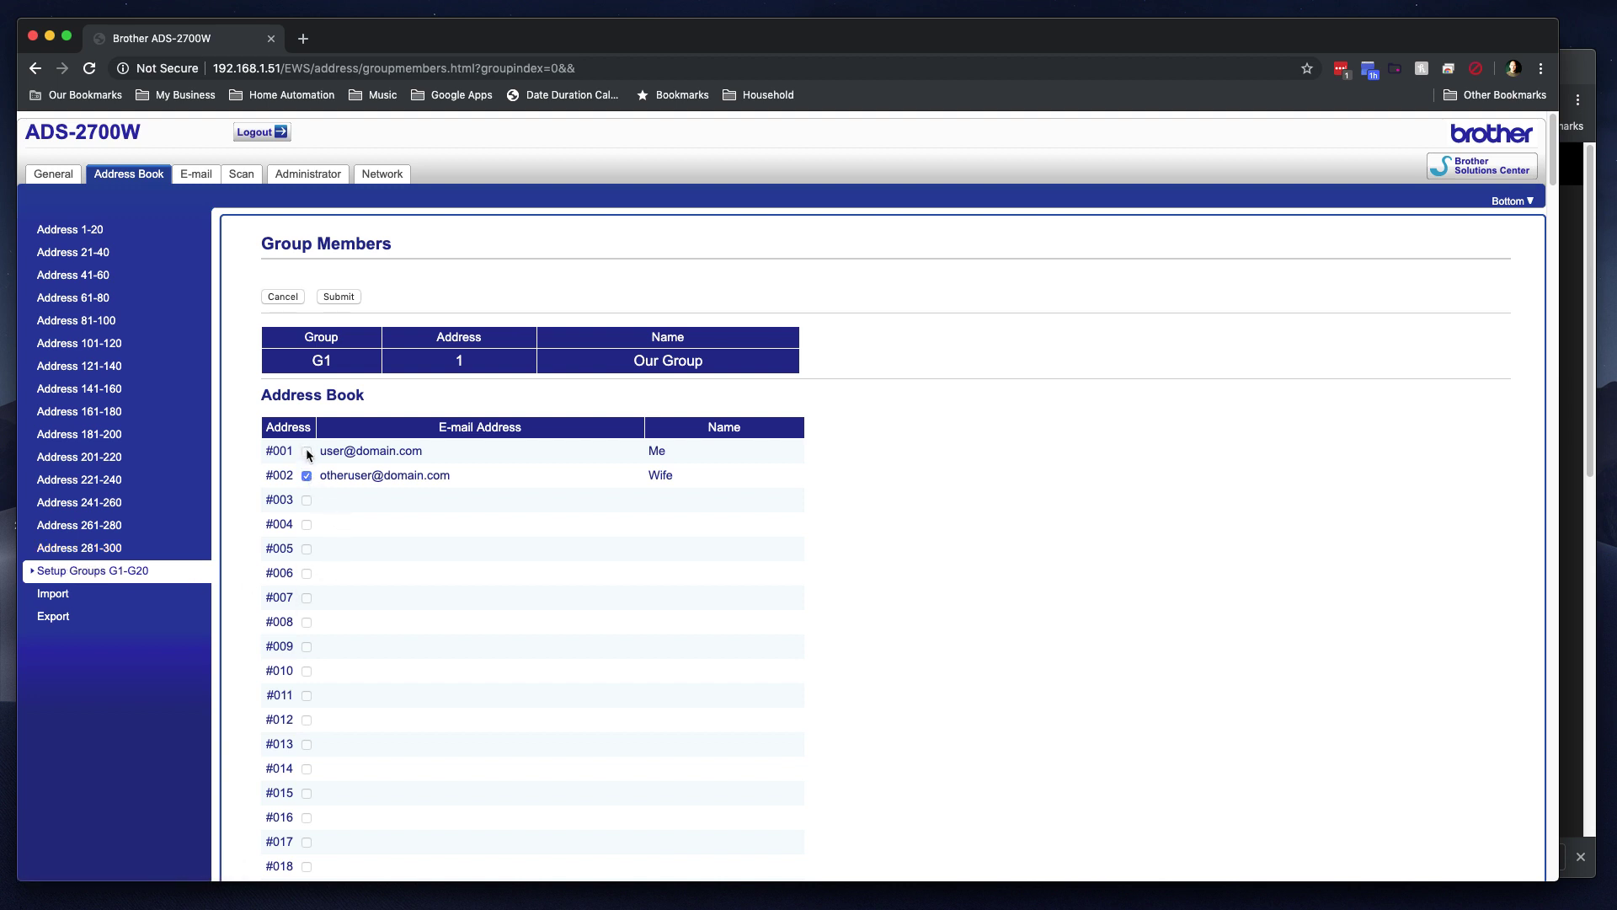
pyautogui.click(305, 476)
pyautogui.click(339, 298)
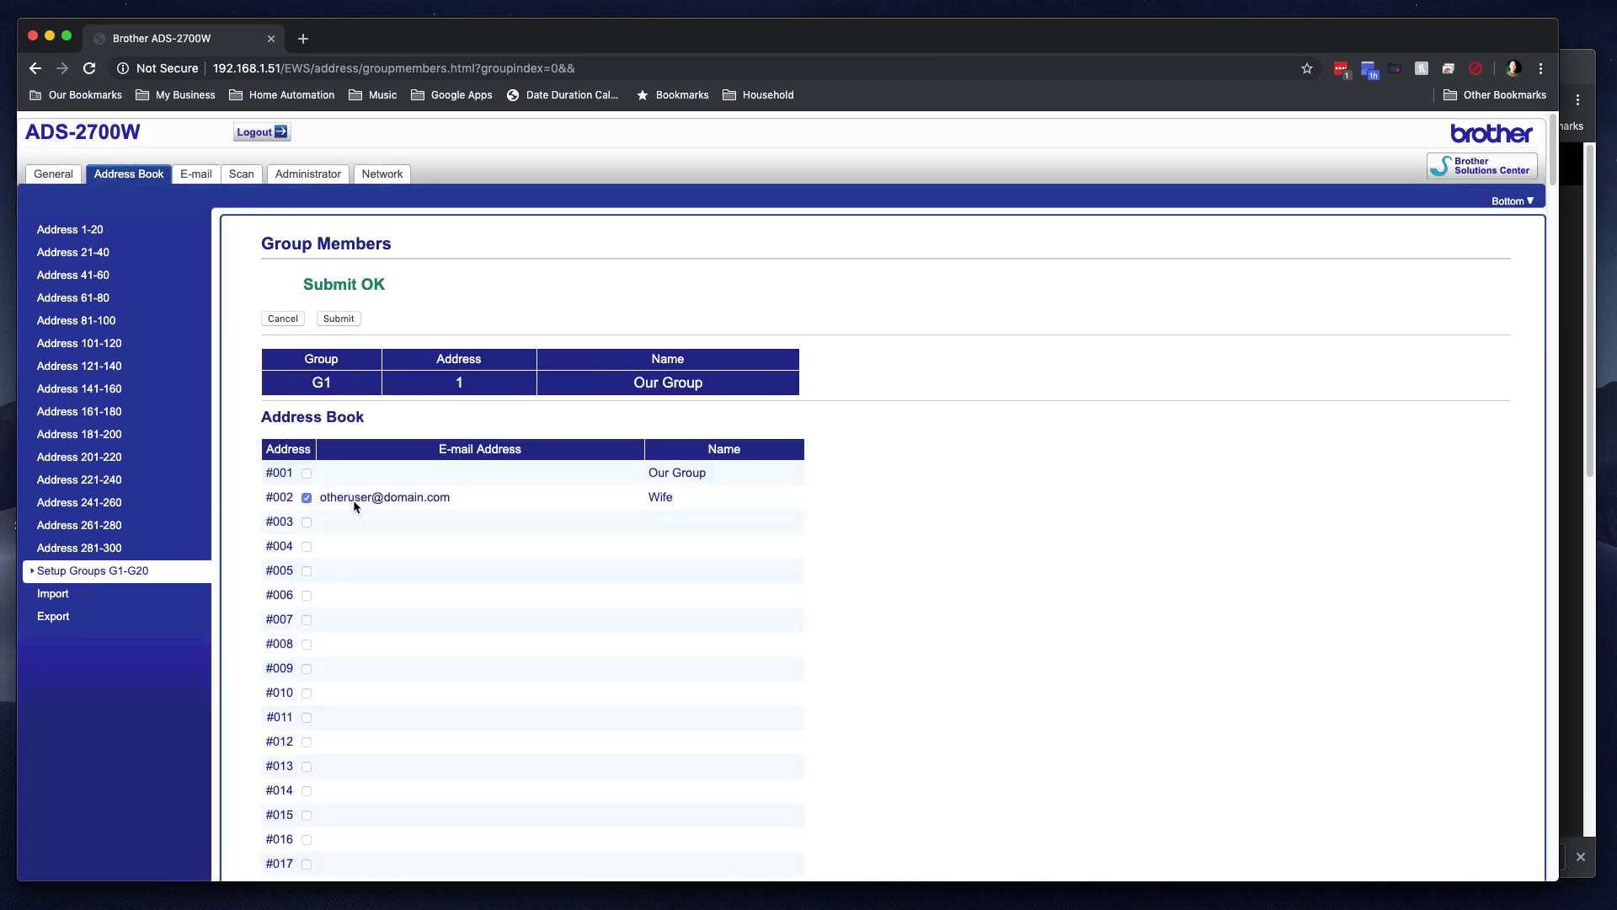
pyautogui.click(78, 225)
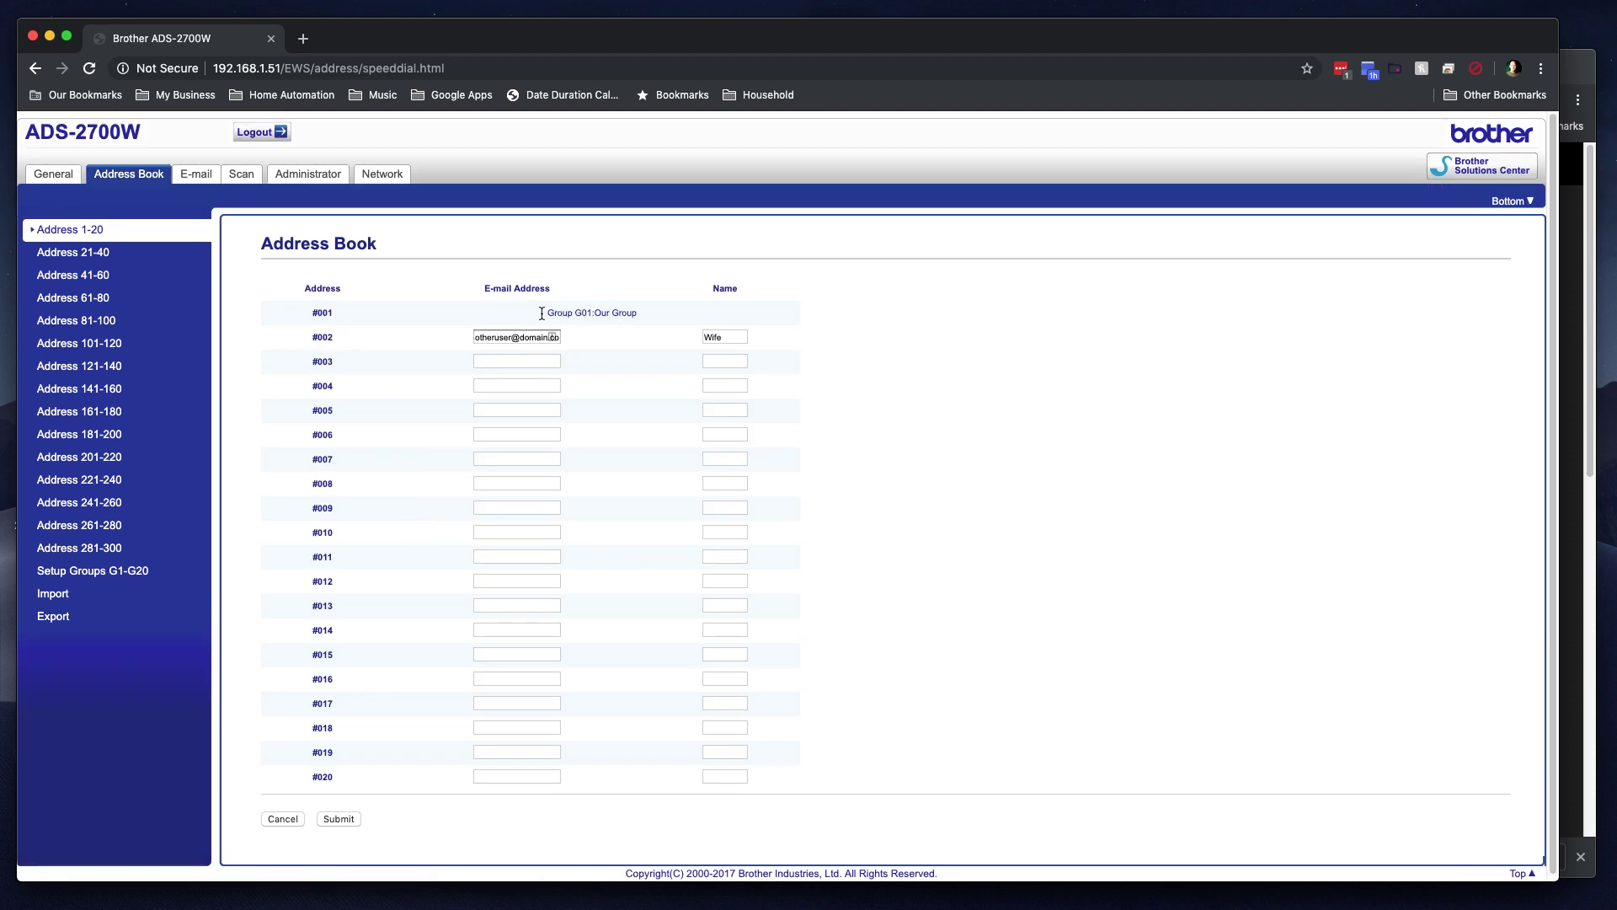
# Step: Save address-book entry #003 named 'Me' with its e-mail address
pyautogui.click(508, 361)
pyautogui.write('user@domain.com')
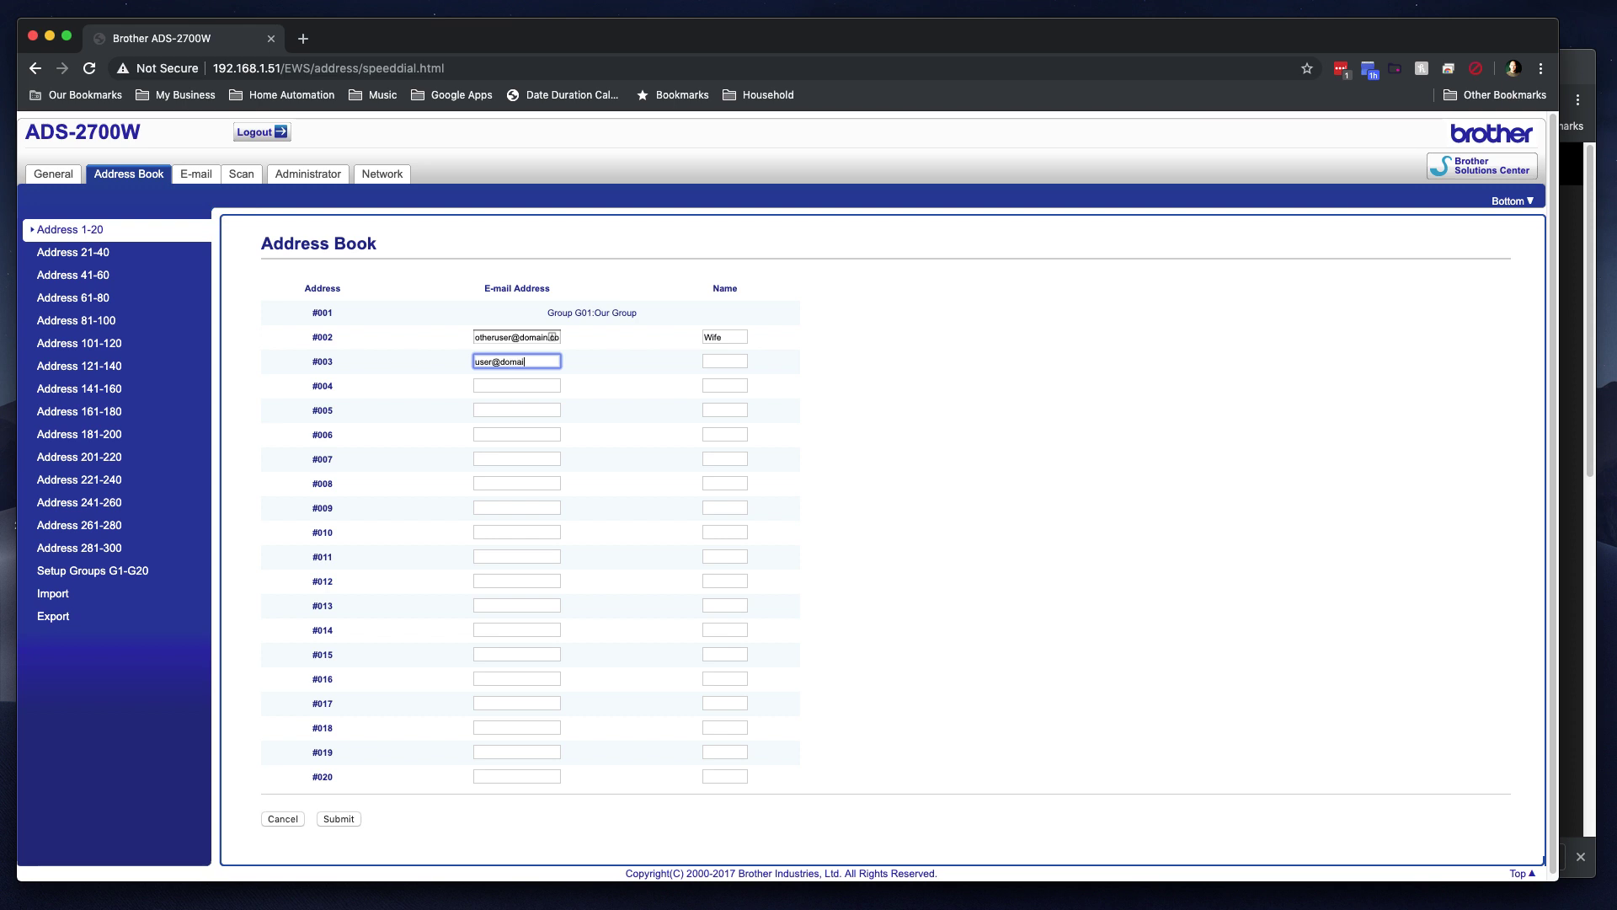
pyautogui.click(718, 362)
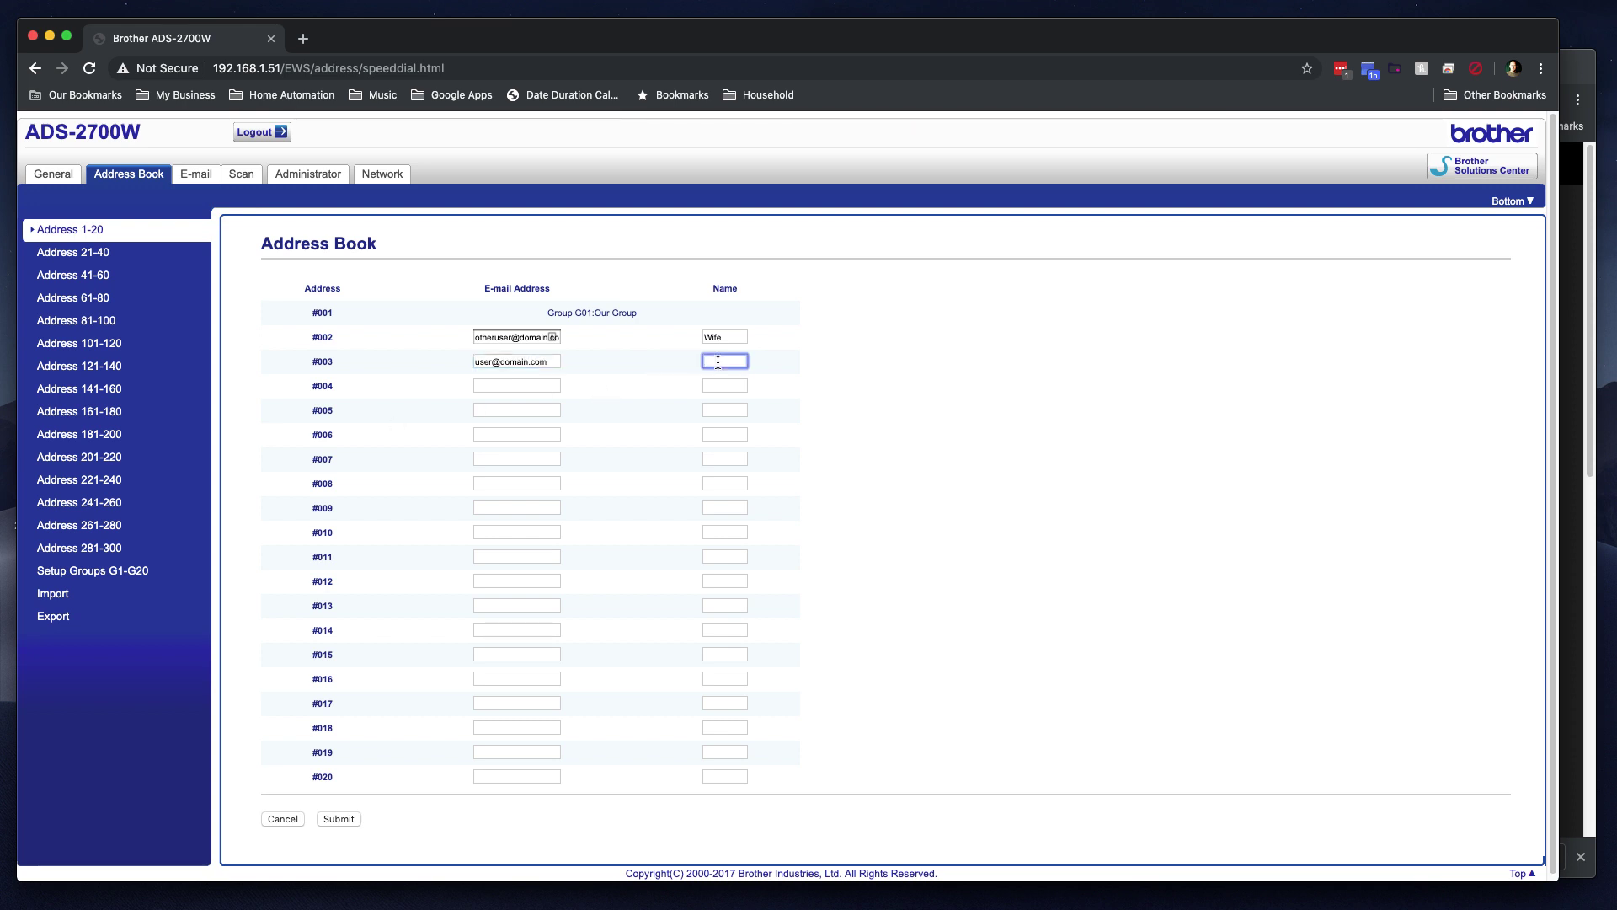
pyautogui.write('Me')
pyautogui.scroll(-1, 152, 616)
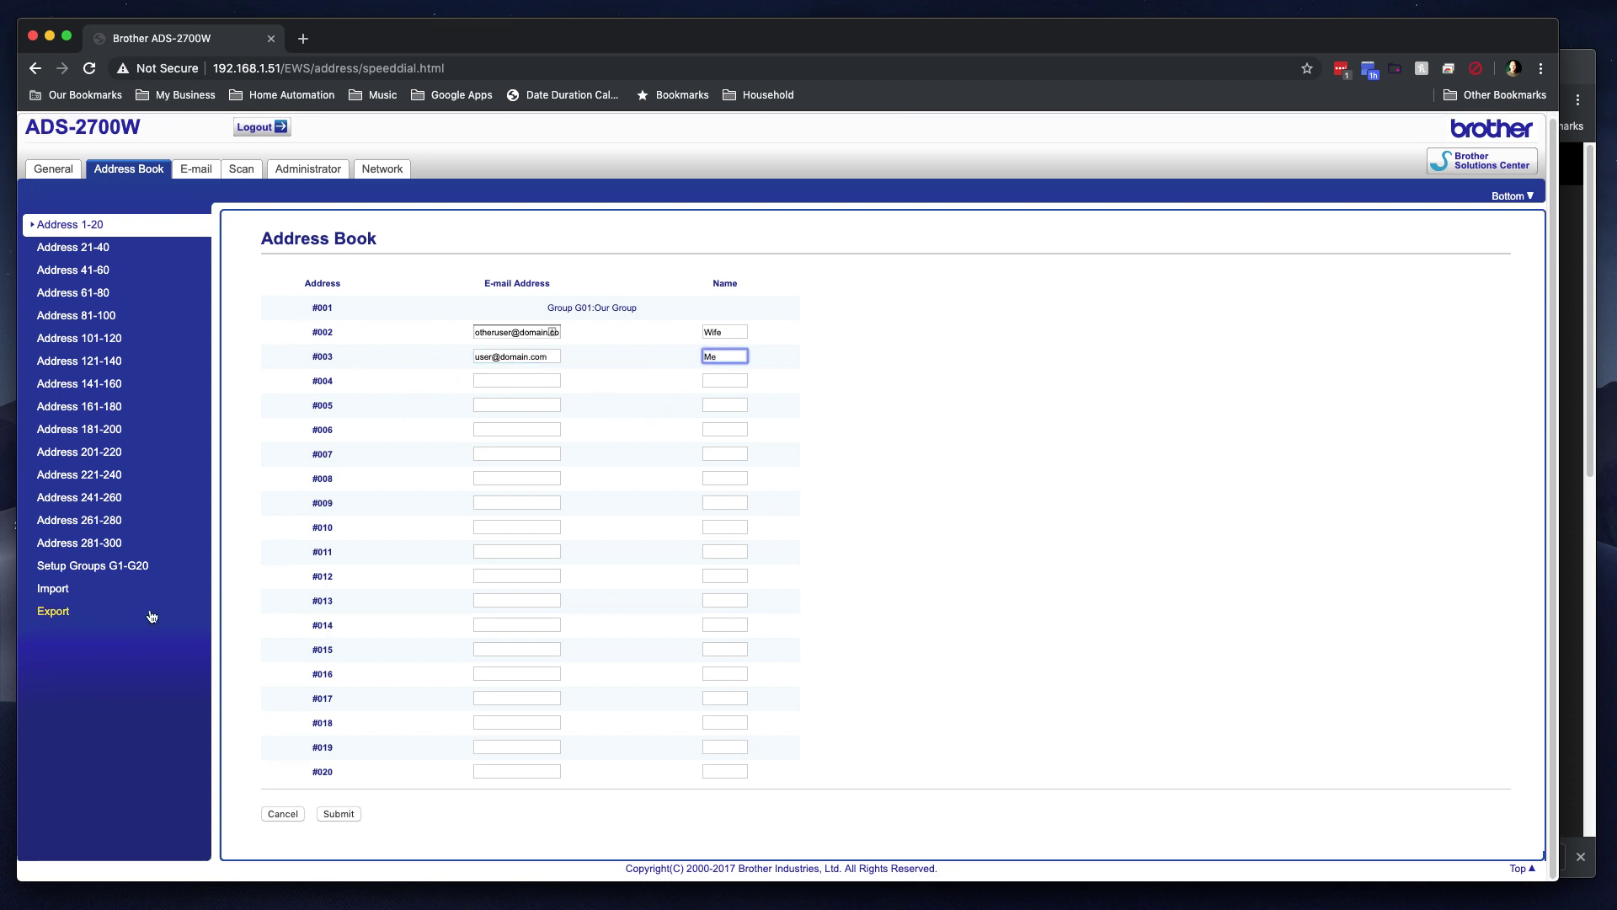
pyautogui.click(345, 814)
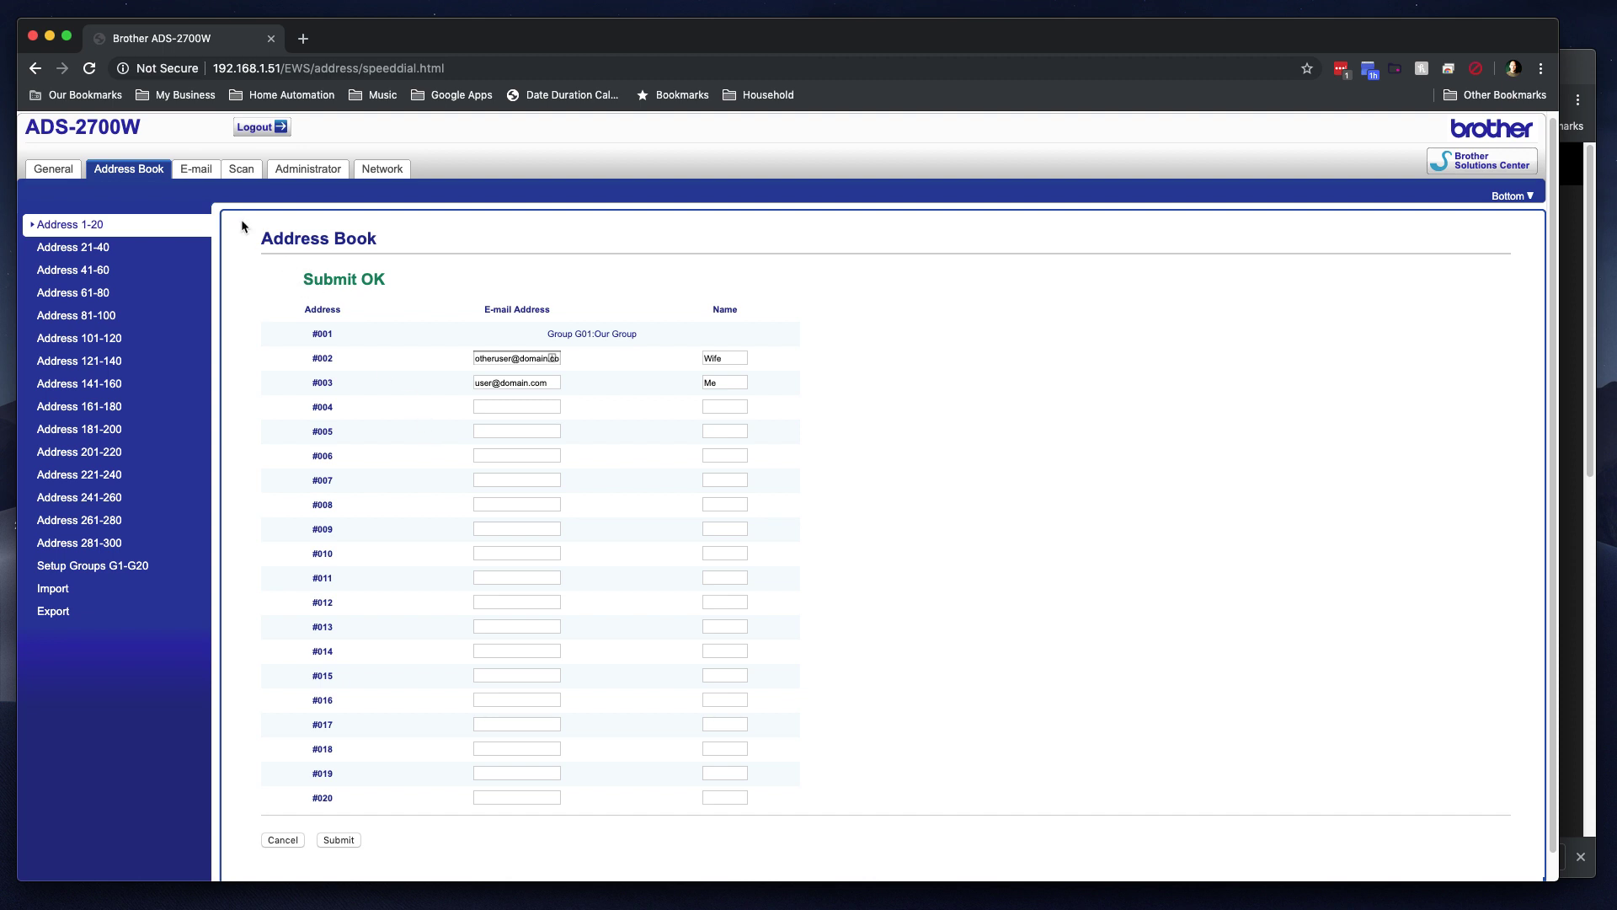
pyautogui.click(195, 171)
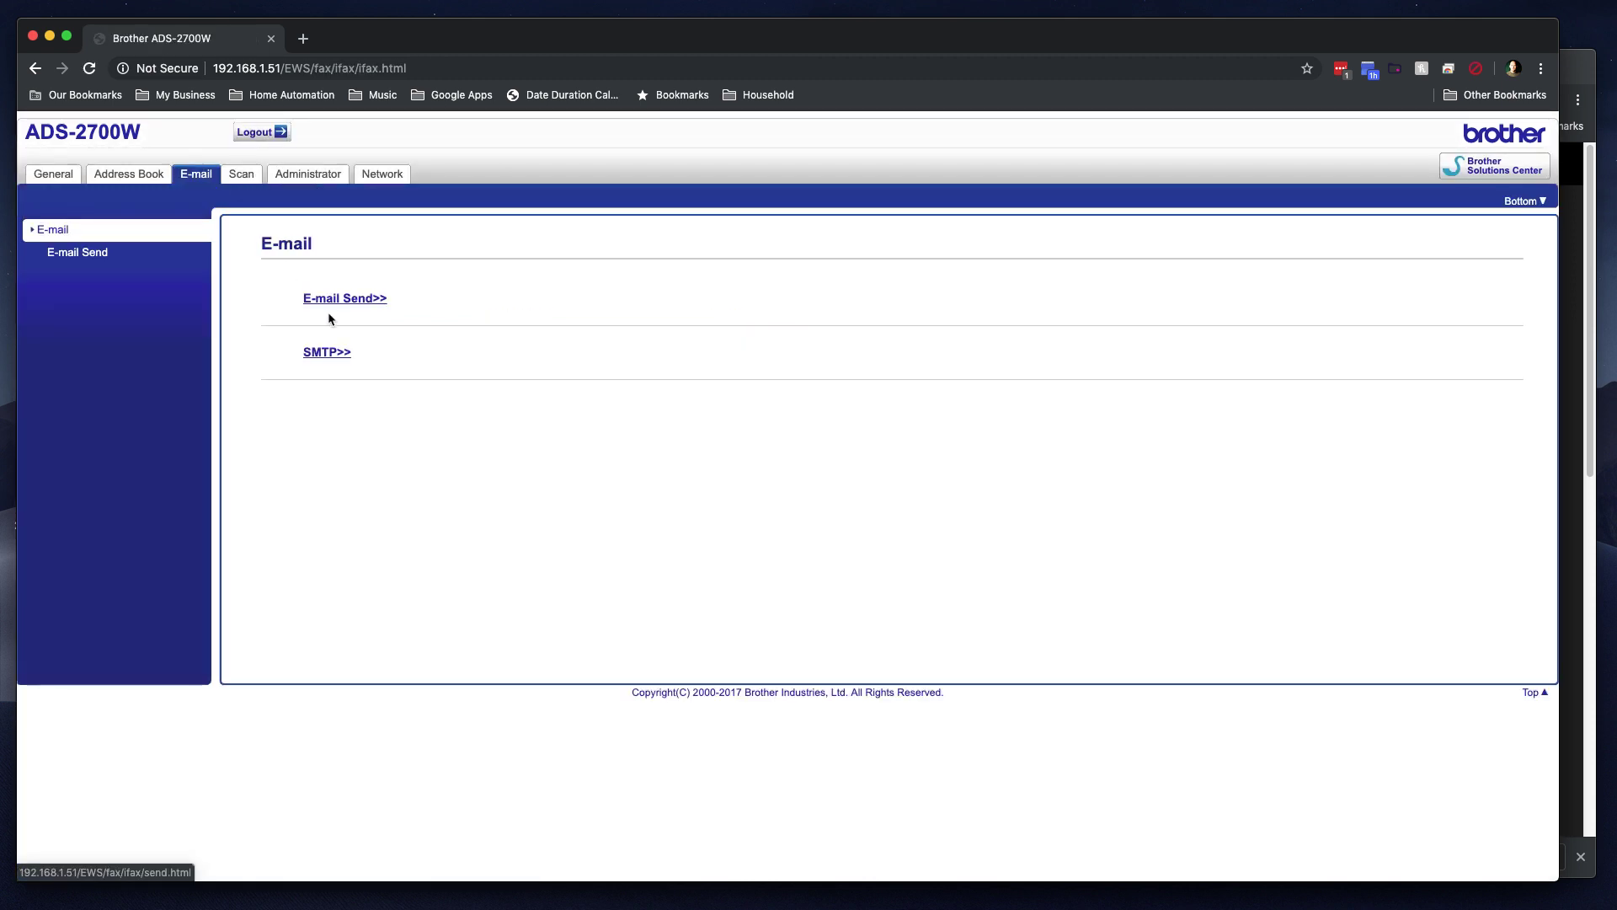
# Step: Inspect the SMTP server address, then view the E-mail Send settings
pyautogui.click(325, 352)
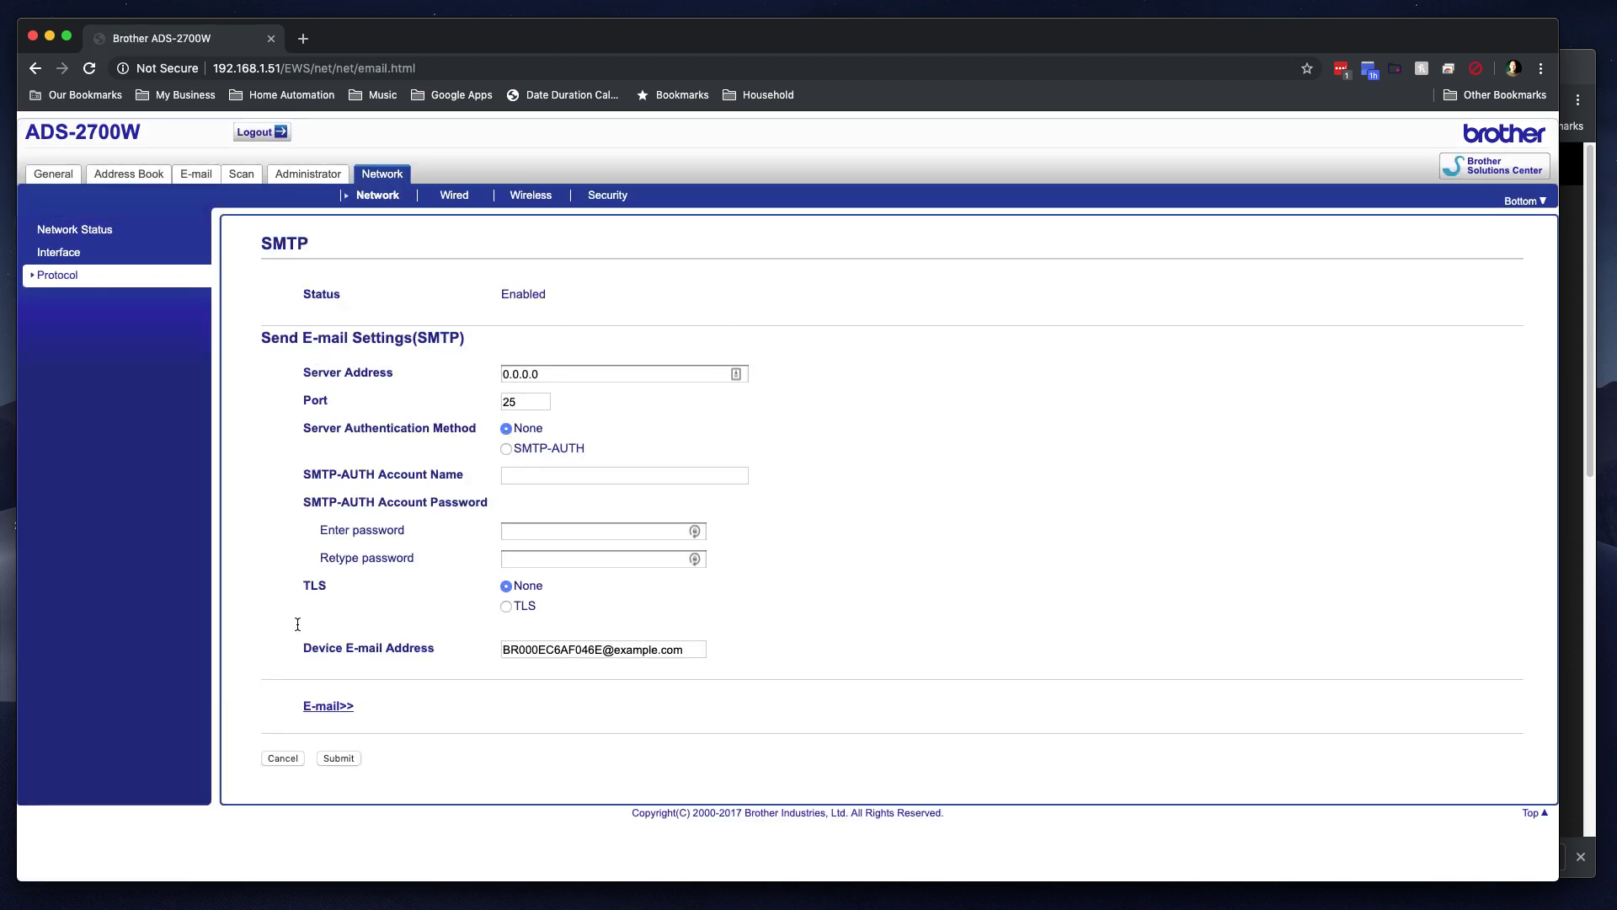
pyautogui.click(533, 375)
pyautogui.click(328, 708)
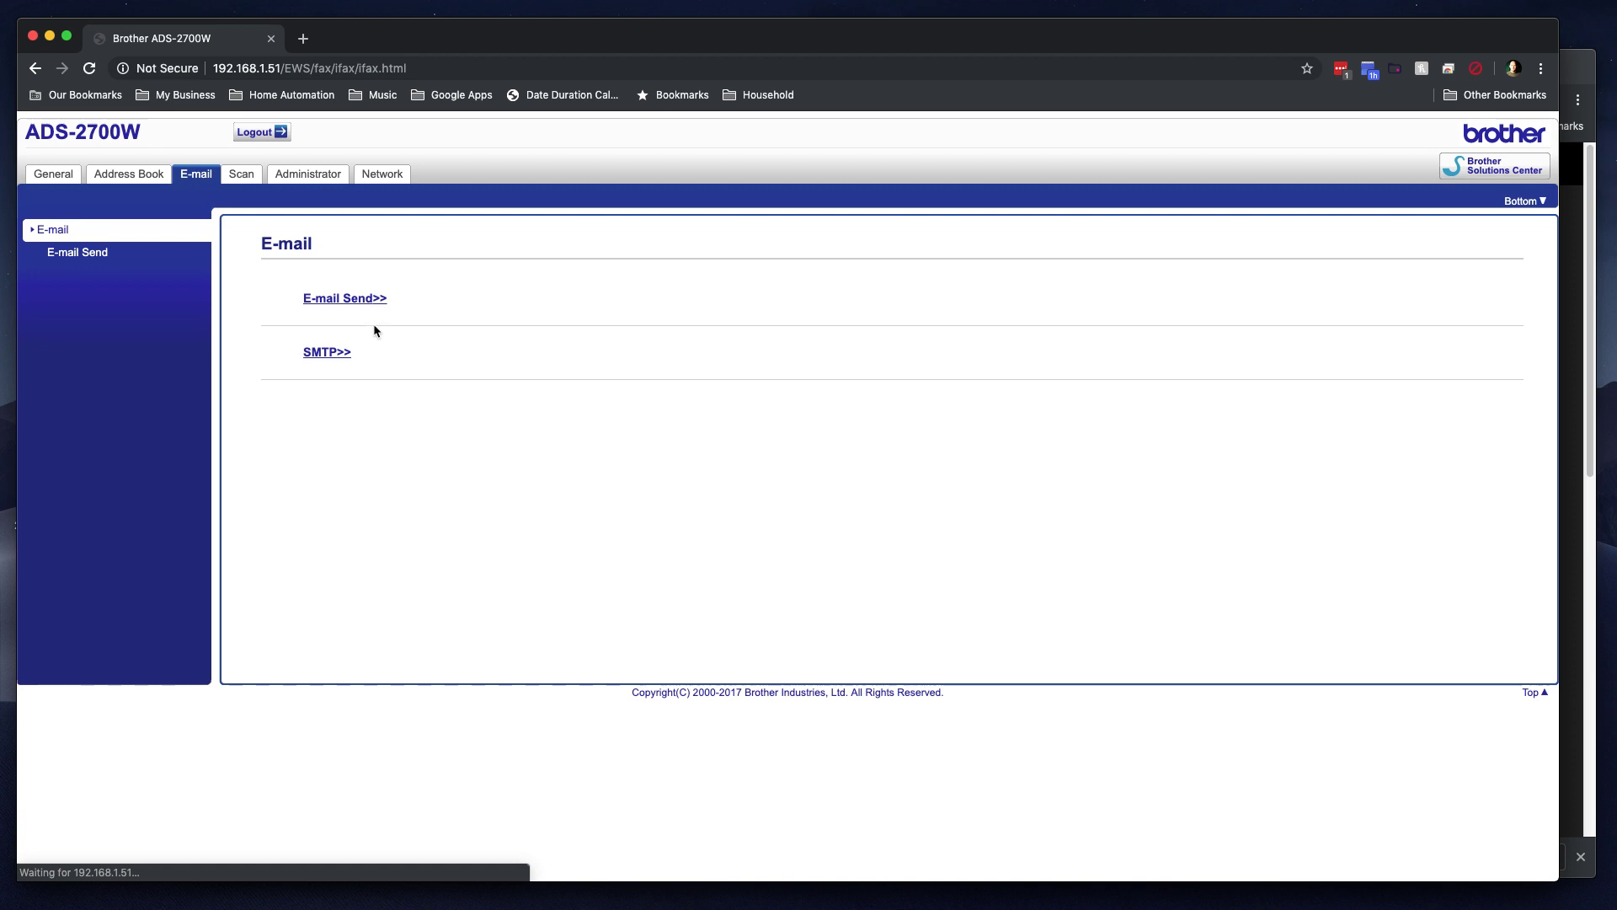
pyautogui.click(57, 253)
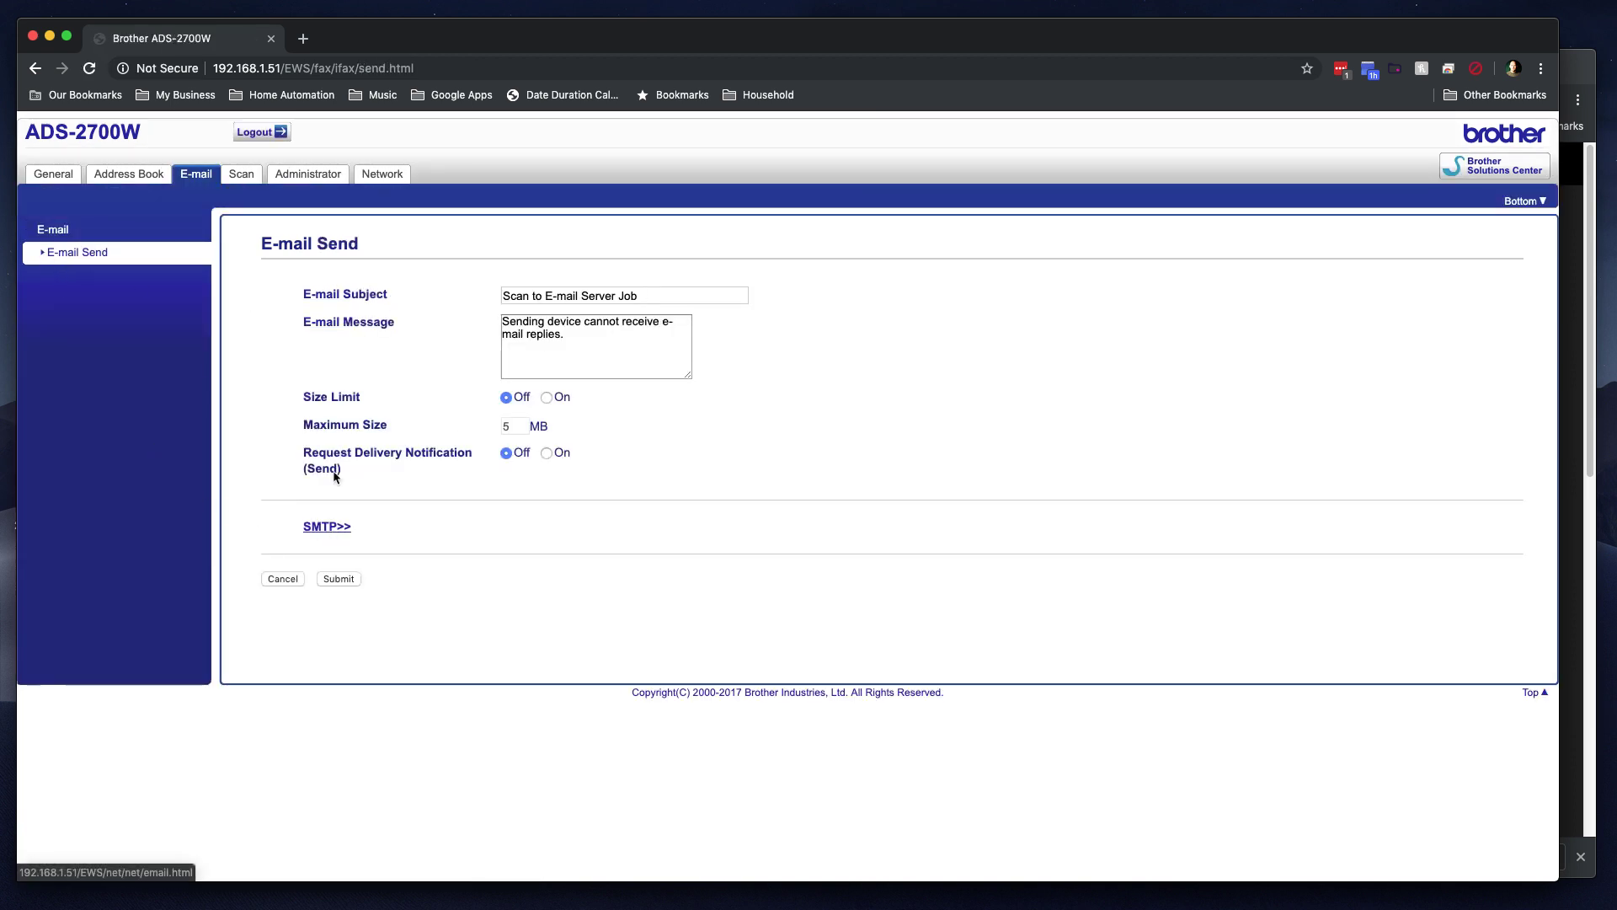
pyautogui.click(46, 237)
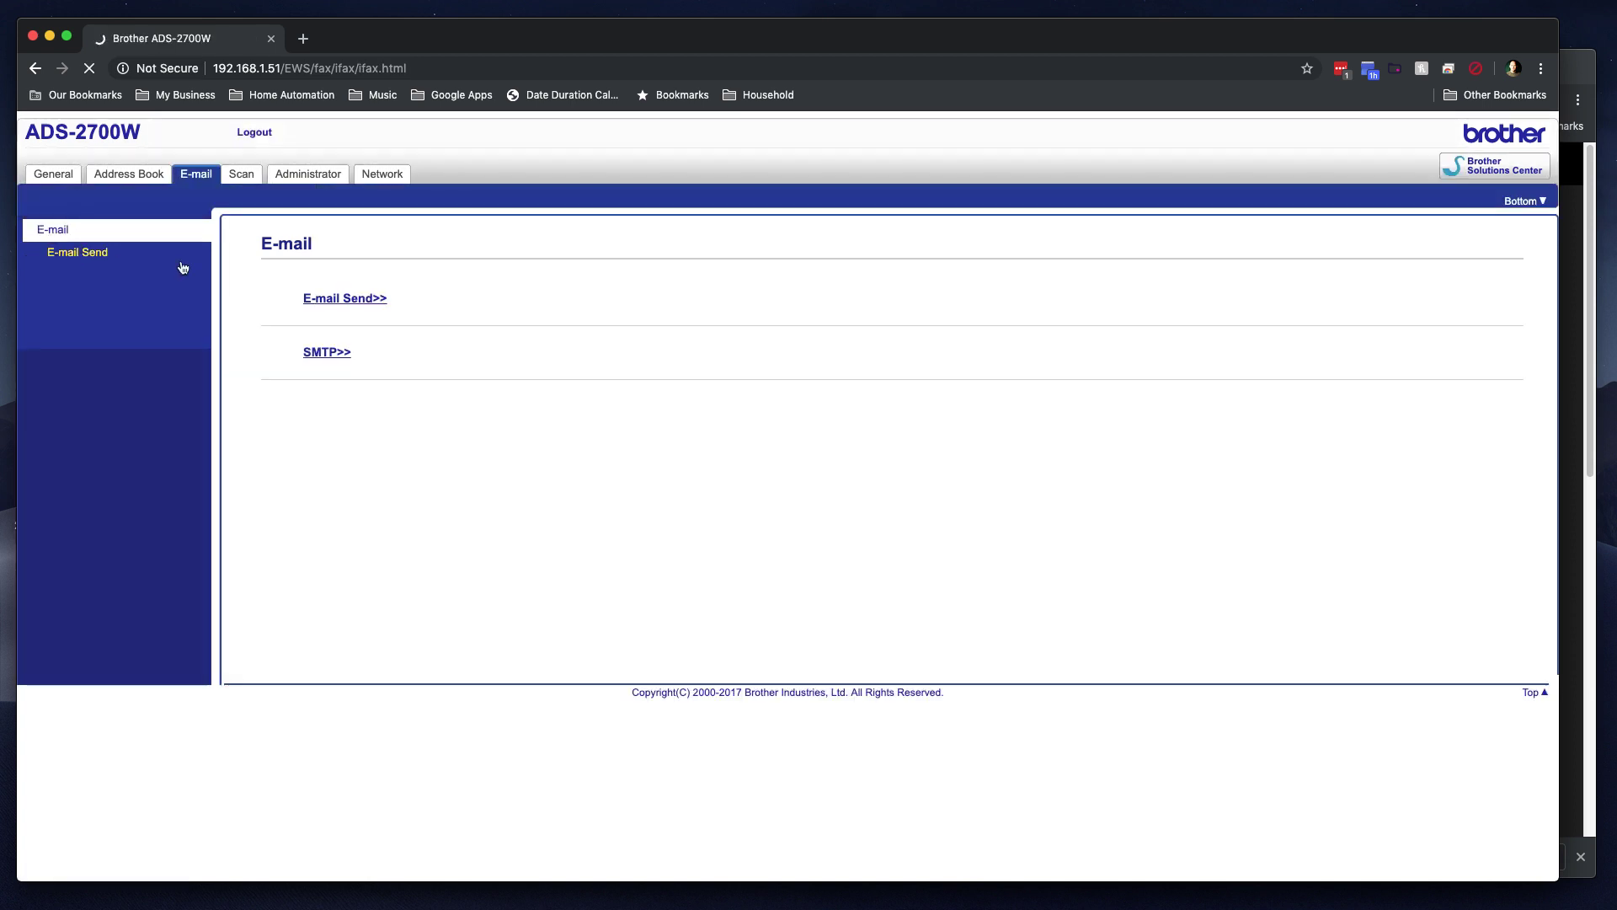
pyautogui.click(339, 296)
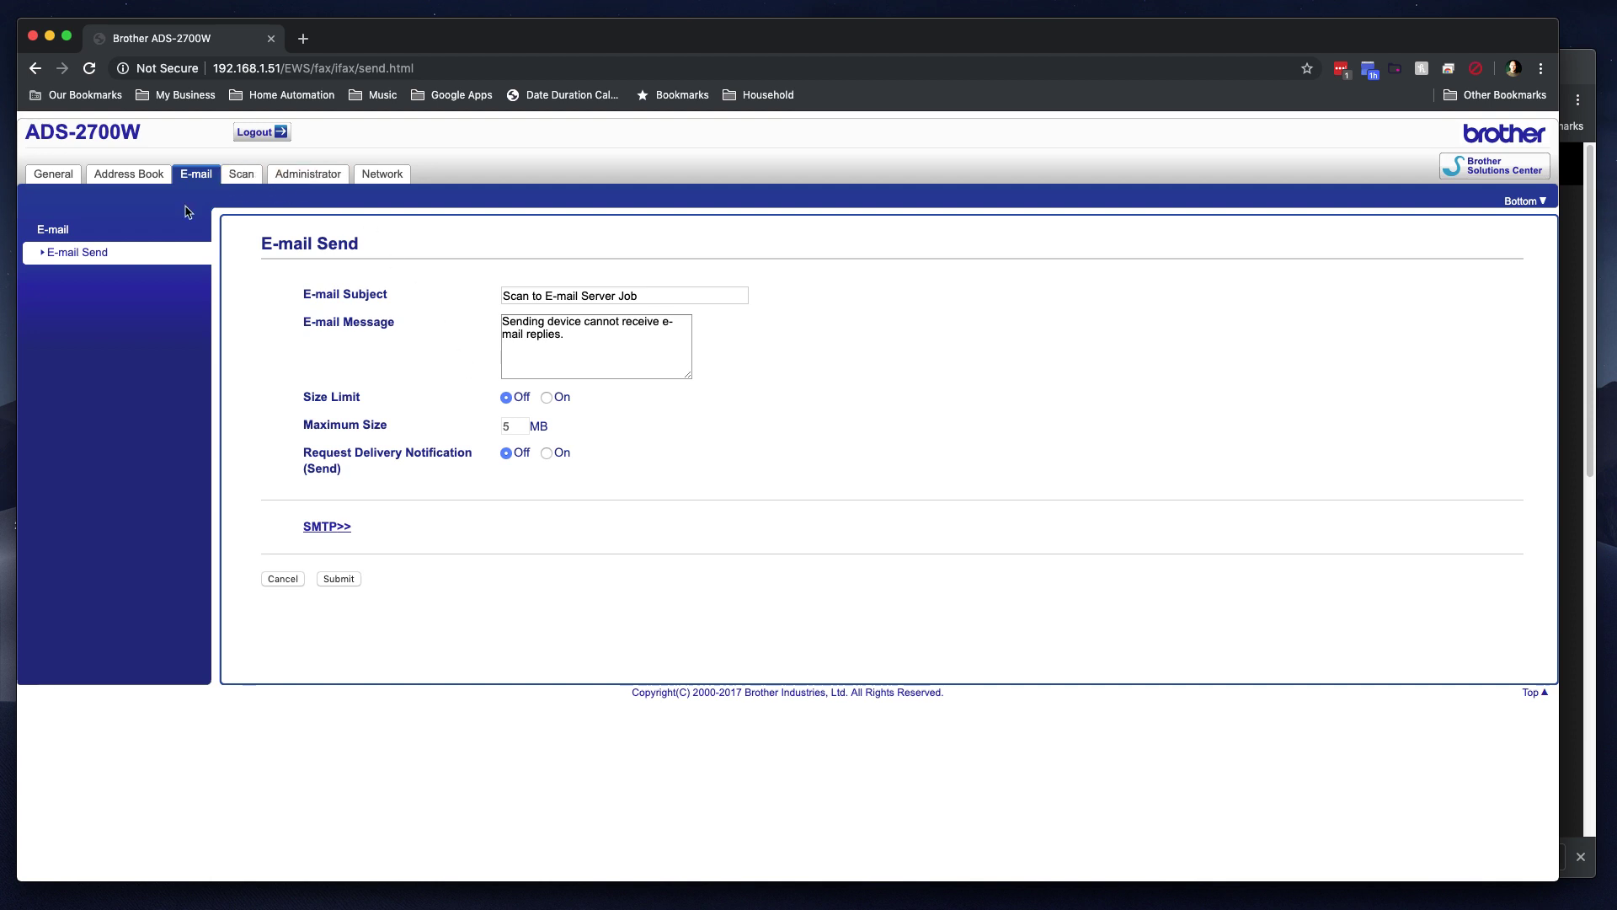
pyautogui.click(254, 177)
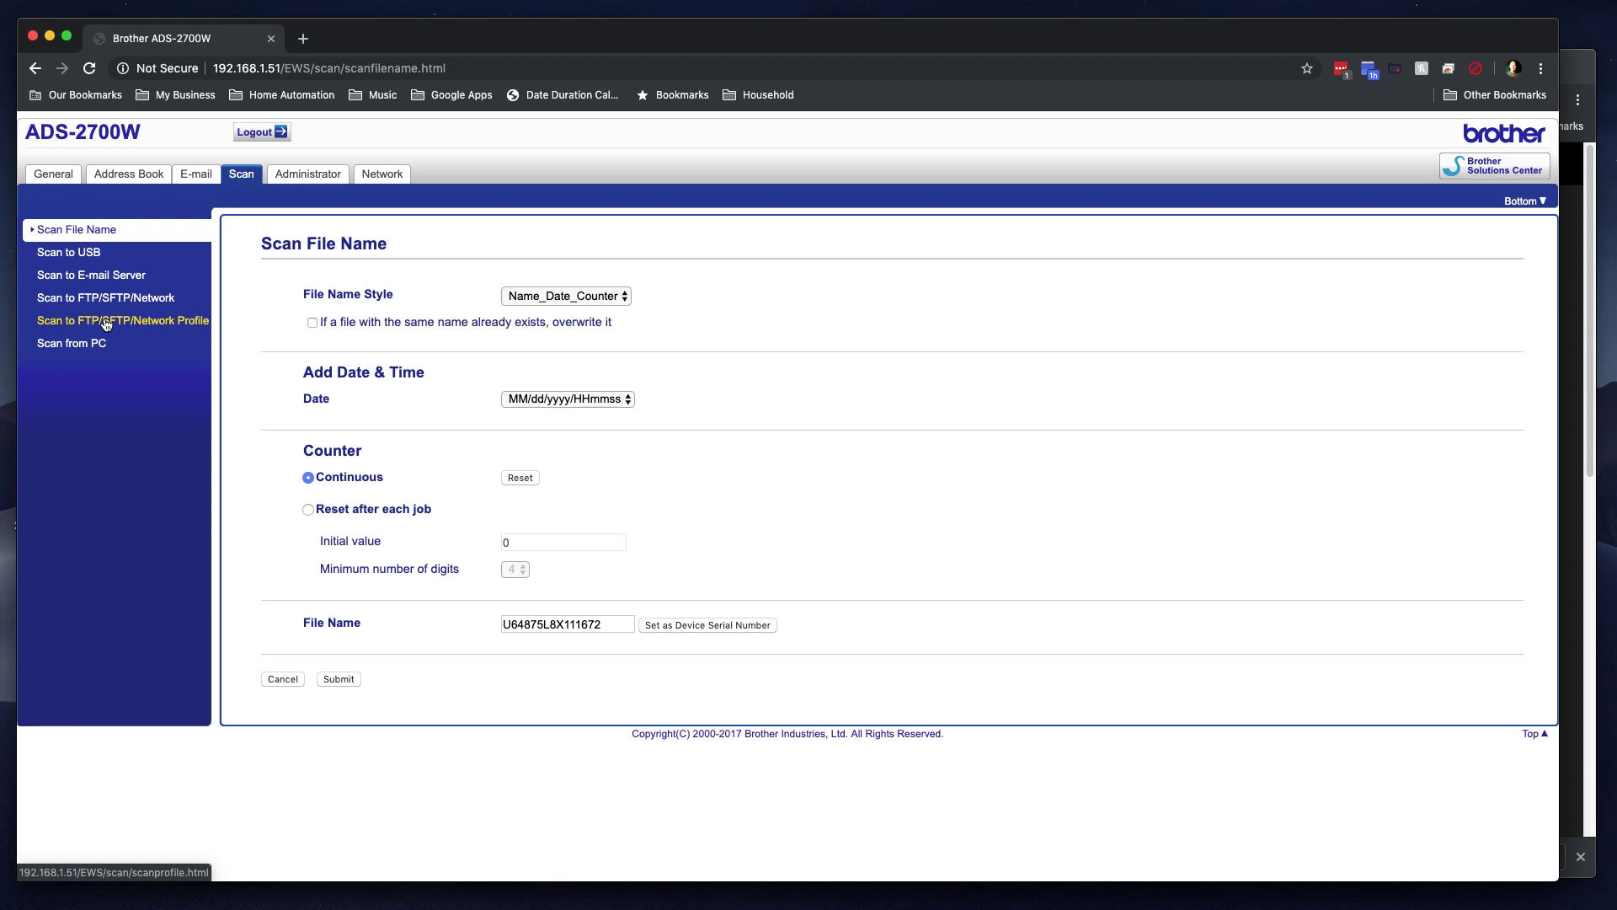
# Step: Scroll through the scan-to-network profile list and open Profile 1, 'Master Docs'
pyautogui.click(106, 322)
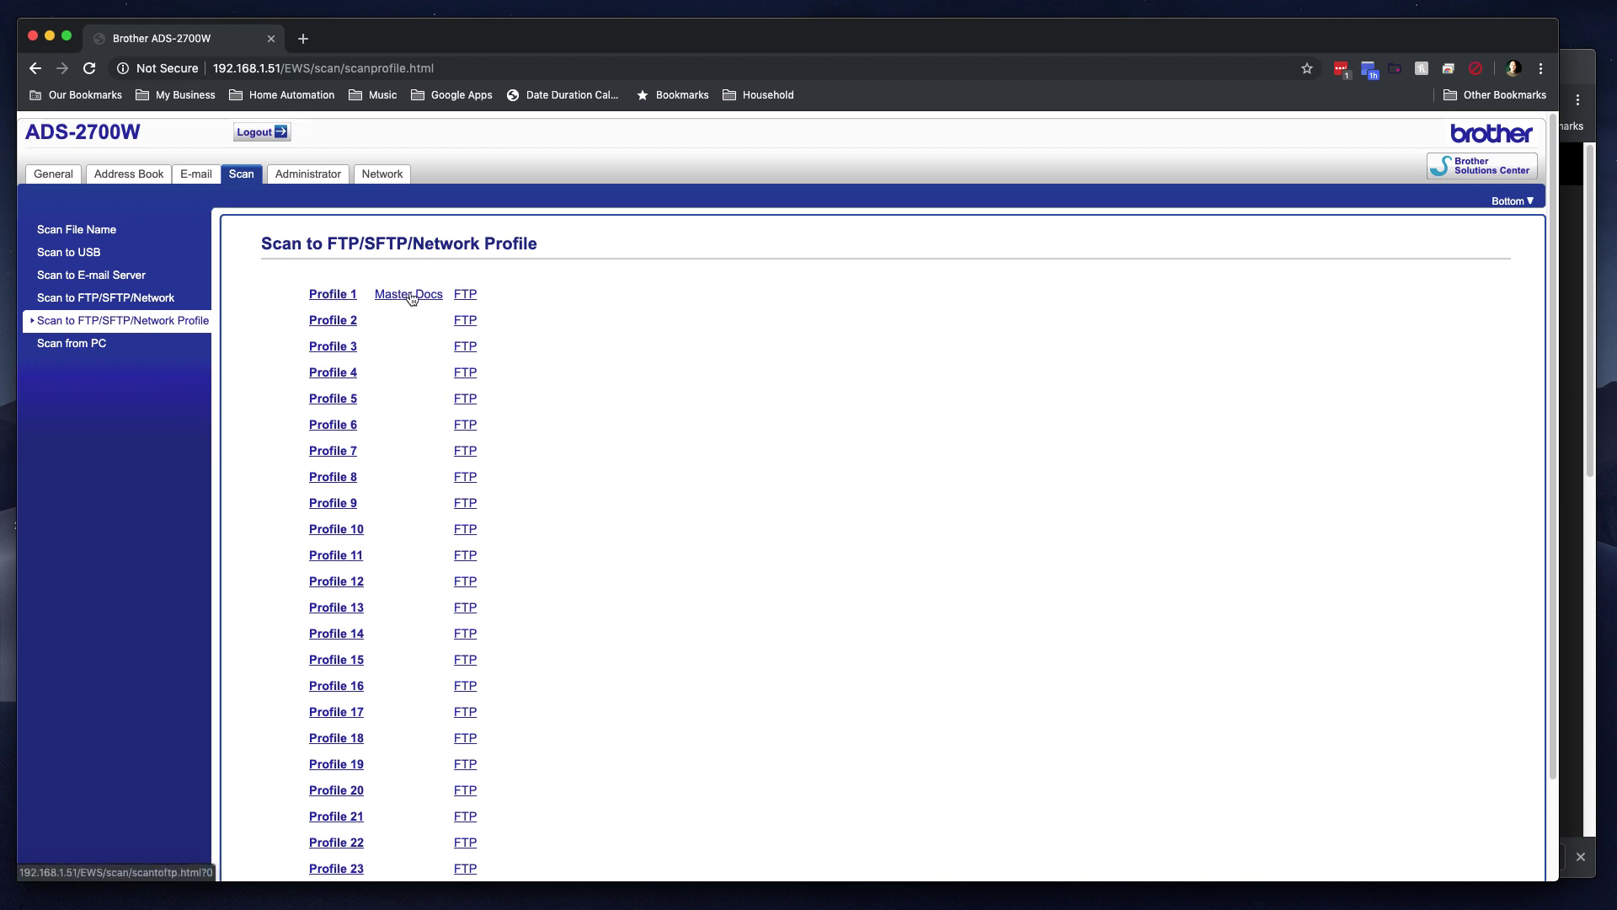
pyautogui.scroll(-3, 669, 563)
pyautogui.scroll(3, 667, 563)
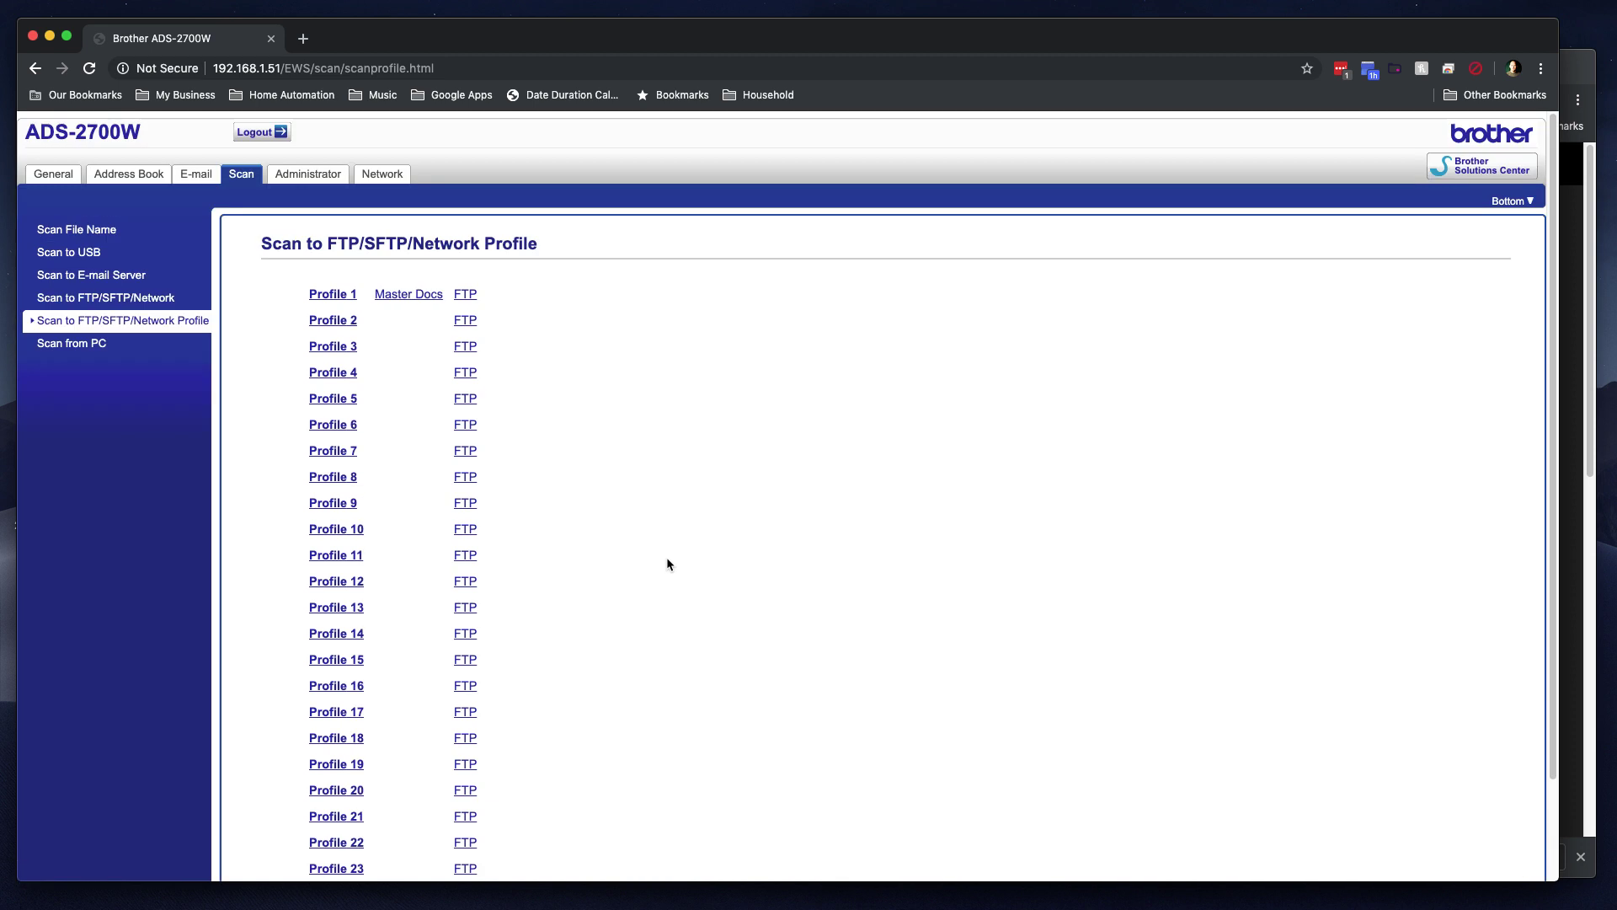
pyautogui.scroll(-3, 851, 528)
pyautogui.scroll(3, 759, 539)
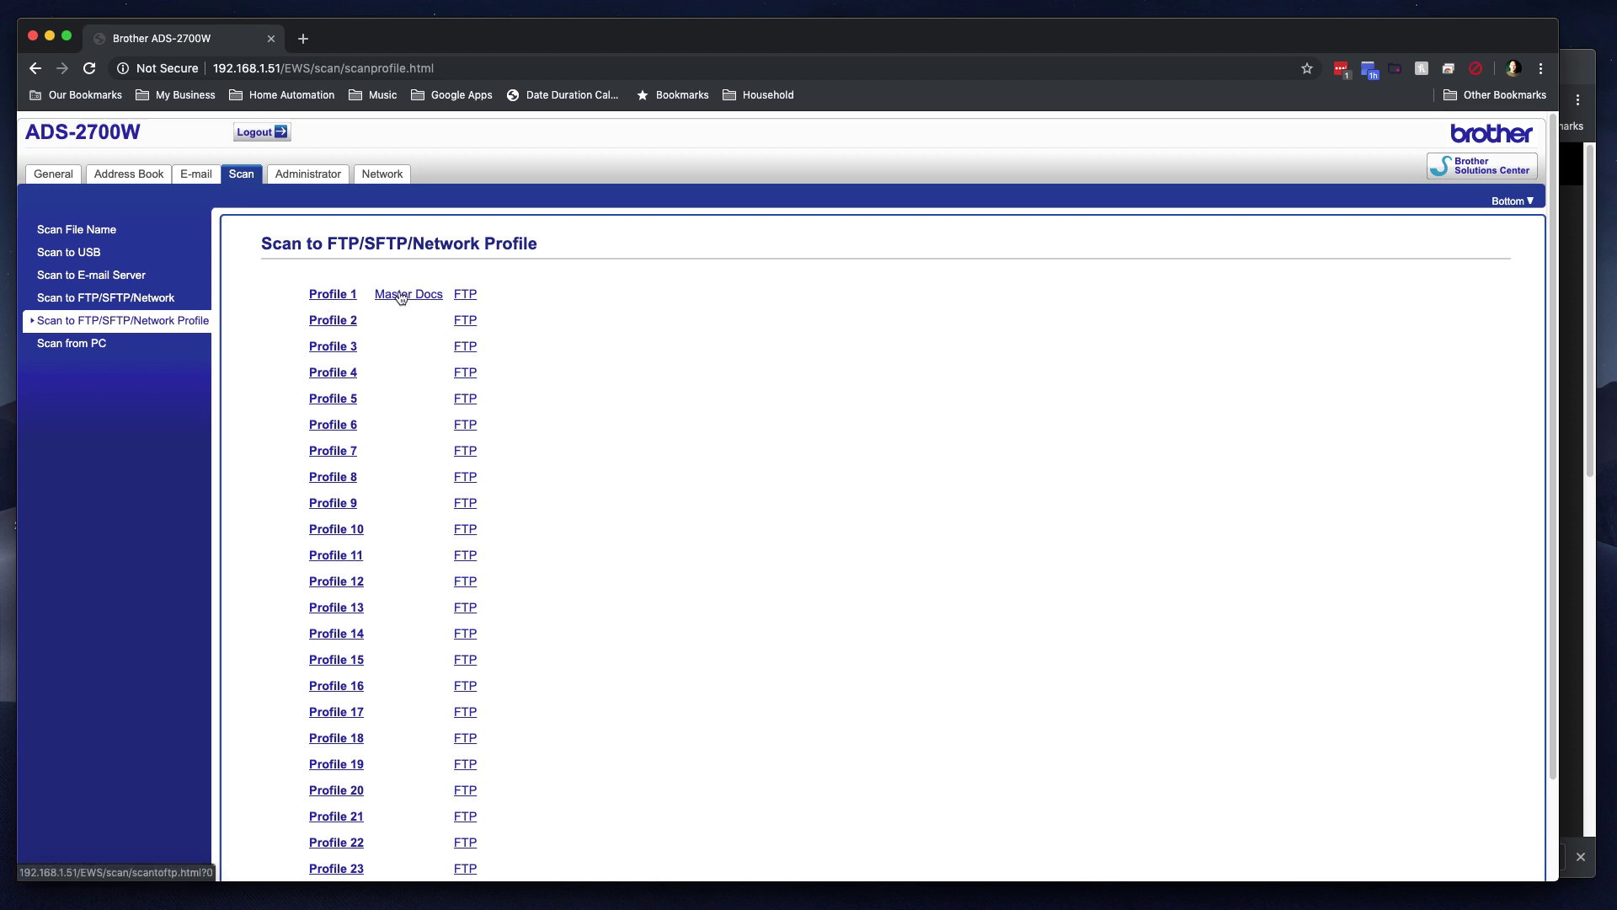
pyautogui.click(329, 296)
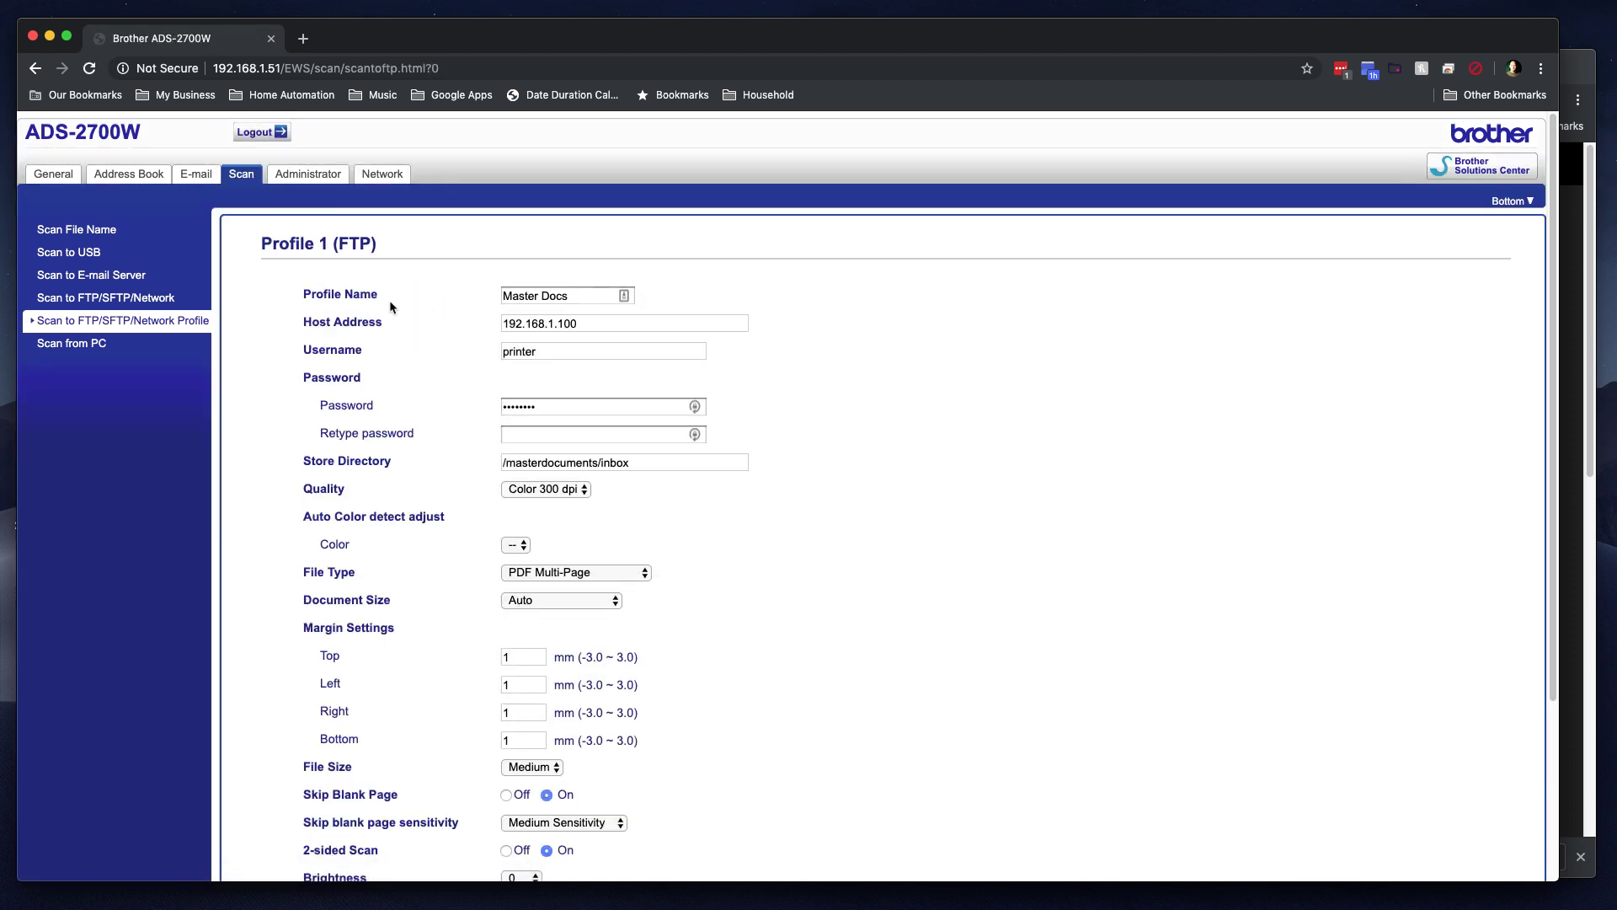
# Step: Review Master Docs' name, host 192.168.1.100, username and store directory, then submit
pyautogui.click(573, 296)
pyautogui.press('Tab')
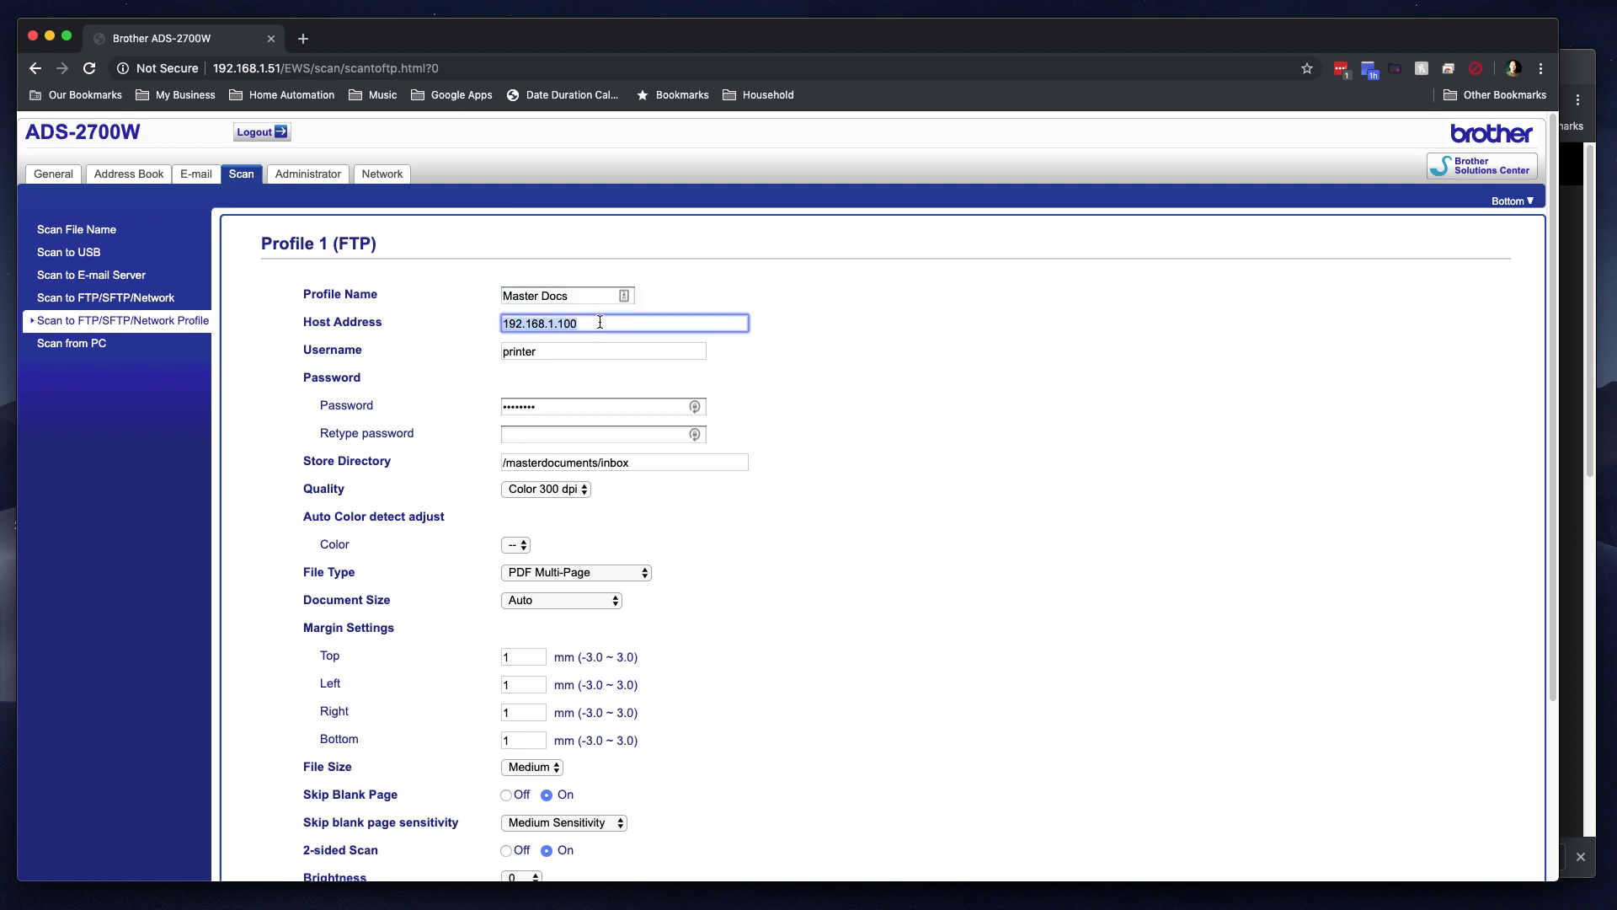
pyautogui.click(600, 322)
pyautogui.click(567, 356)
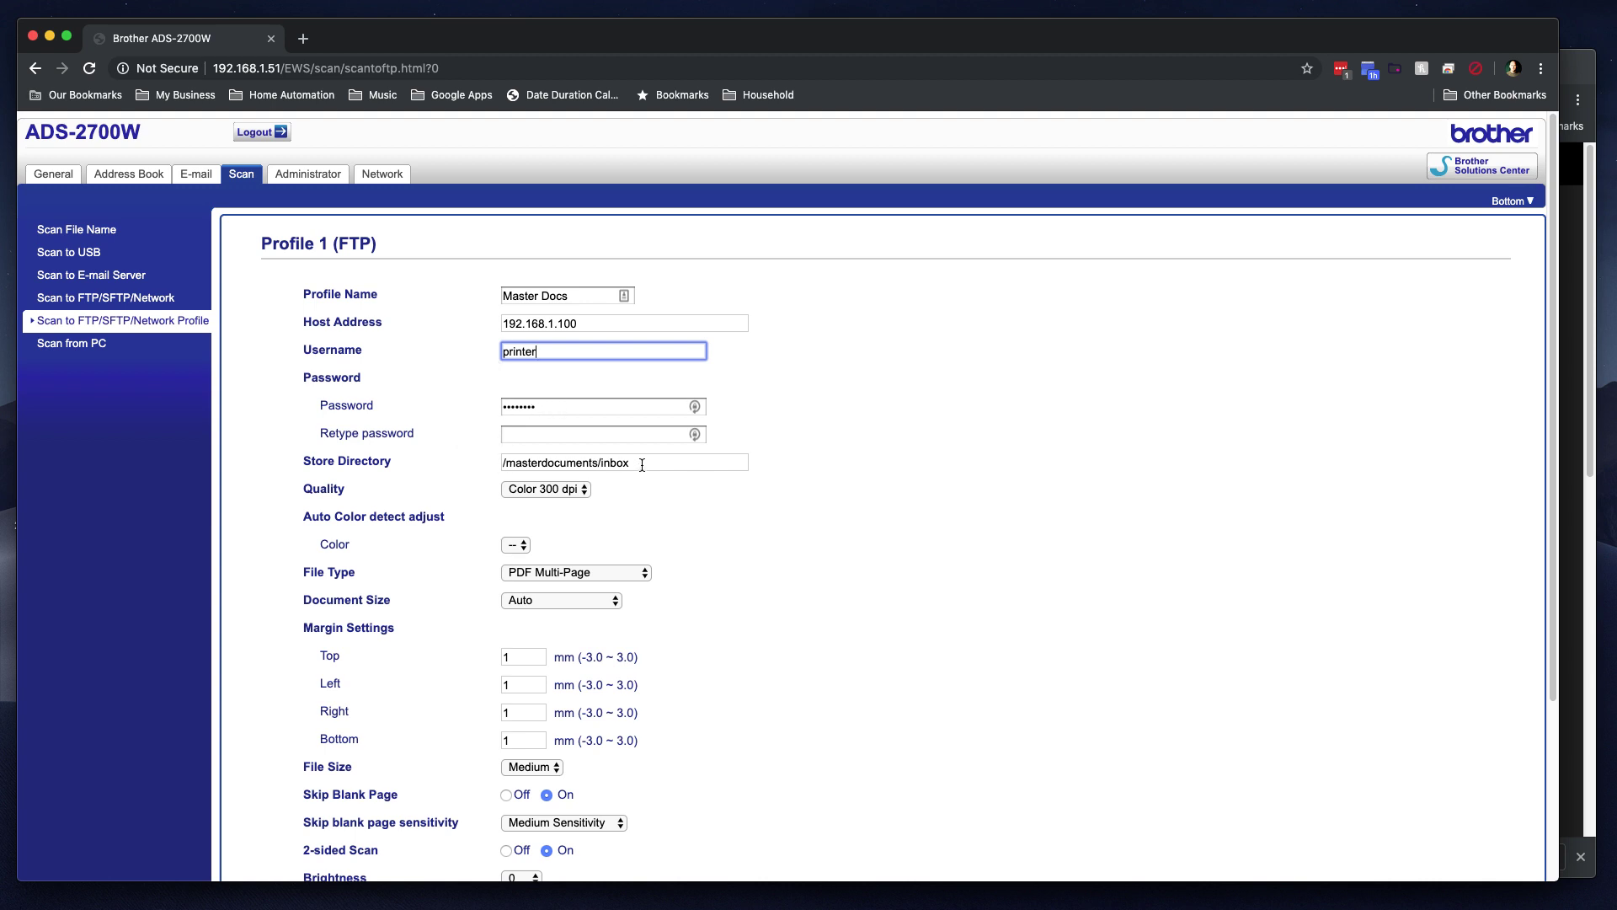
pyautogui.moveTo(639, 464); pyautogui.dragTo(458, 466)
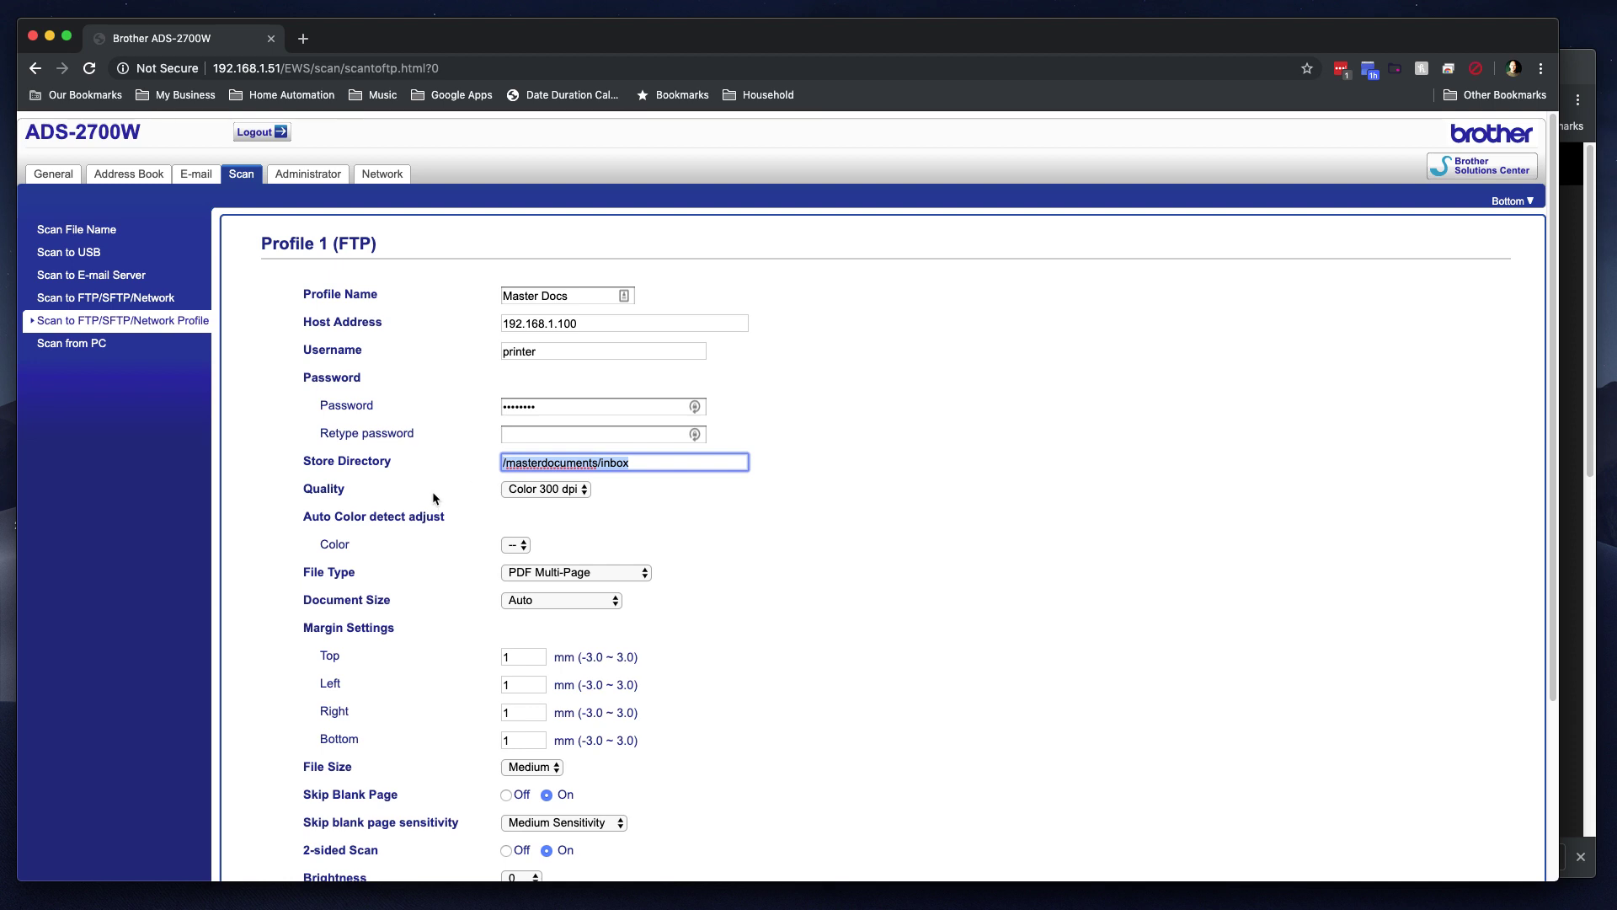
pyautogui.click(429, 477)
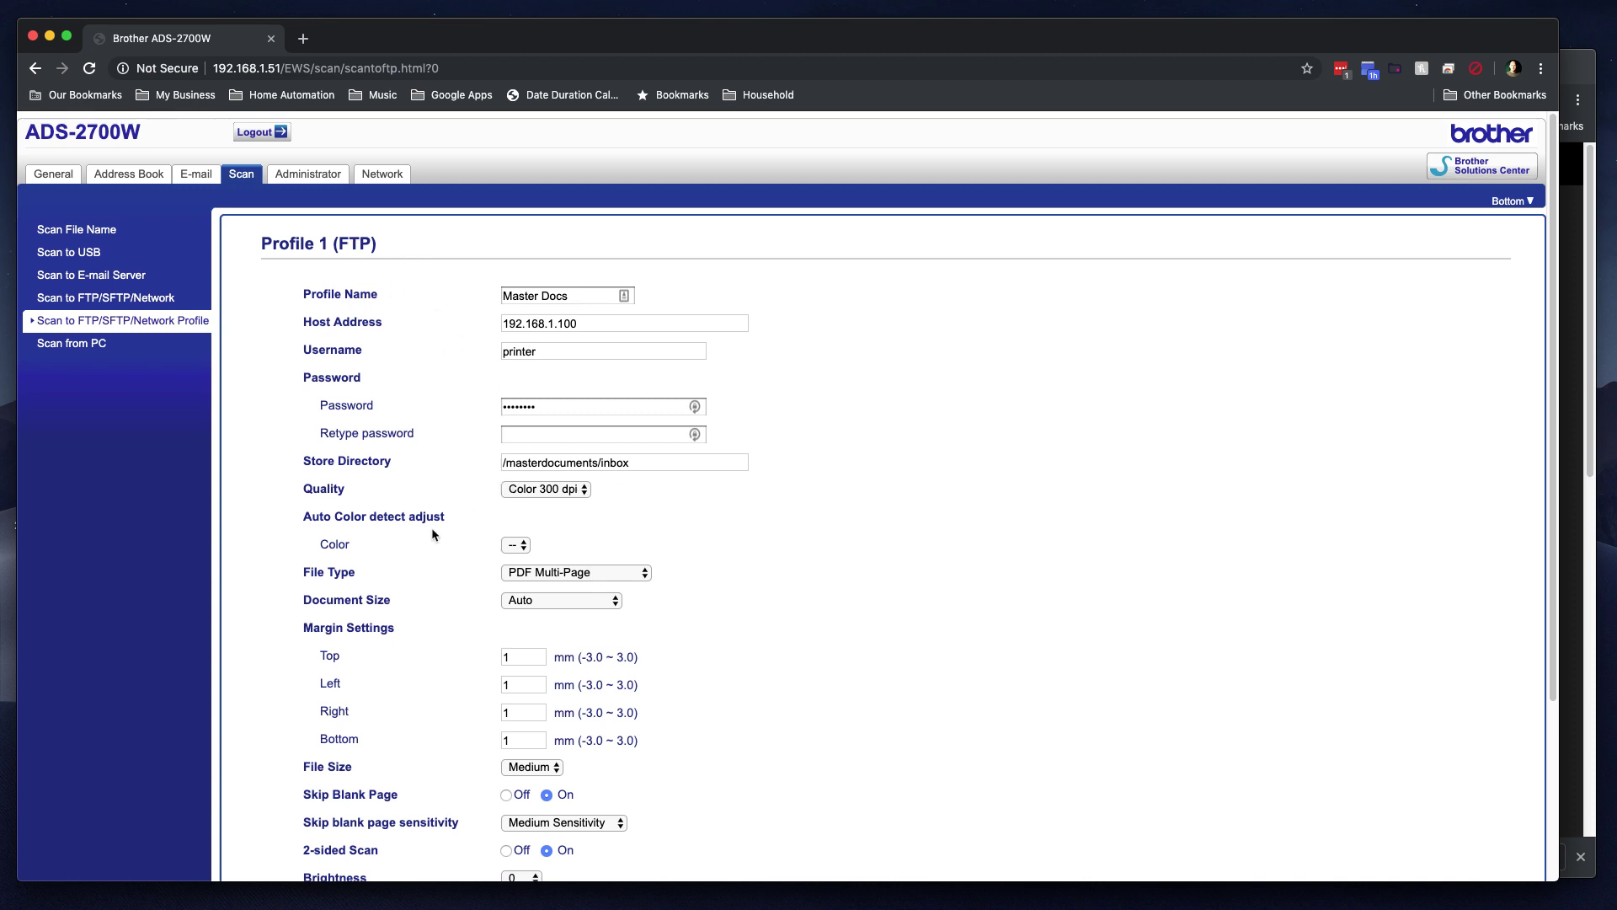
pyautogui.scroll(-5, 428, 604)
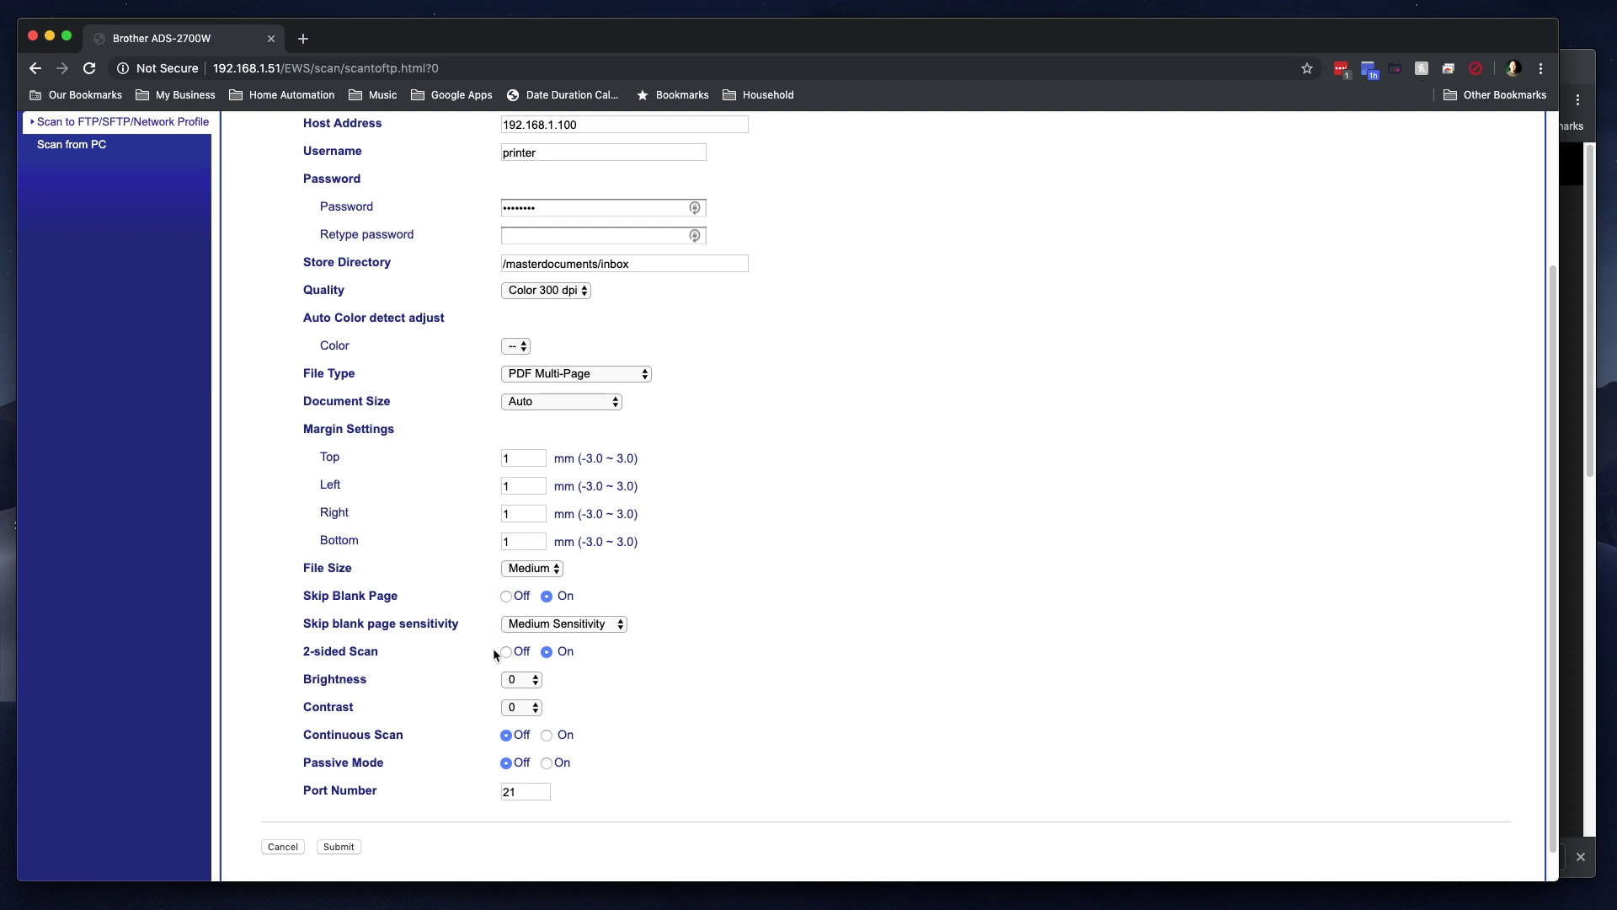
pyautogui.scroll(5, 482, 662)
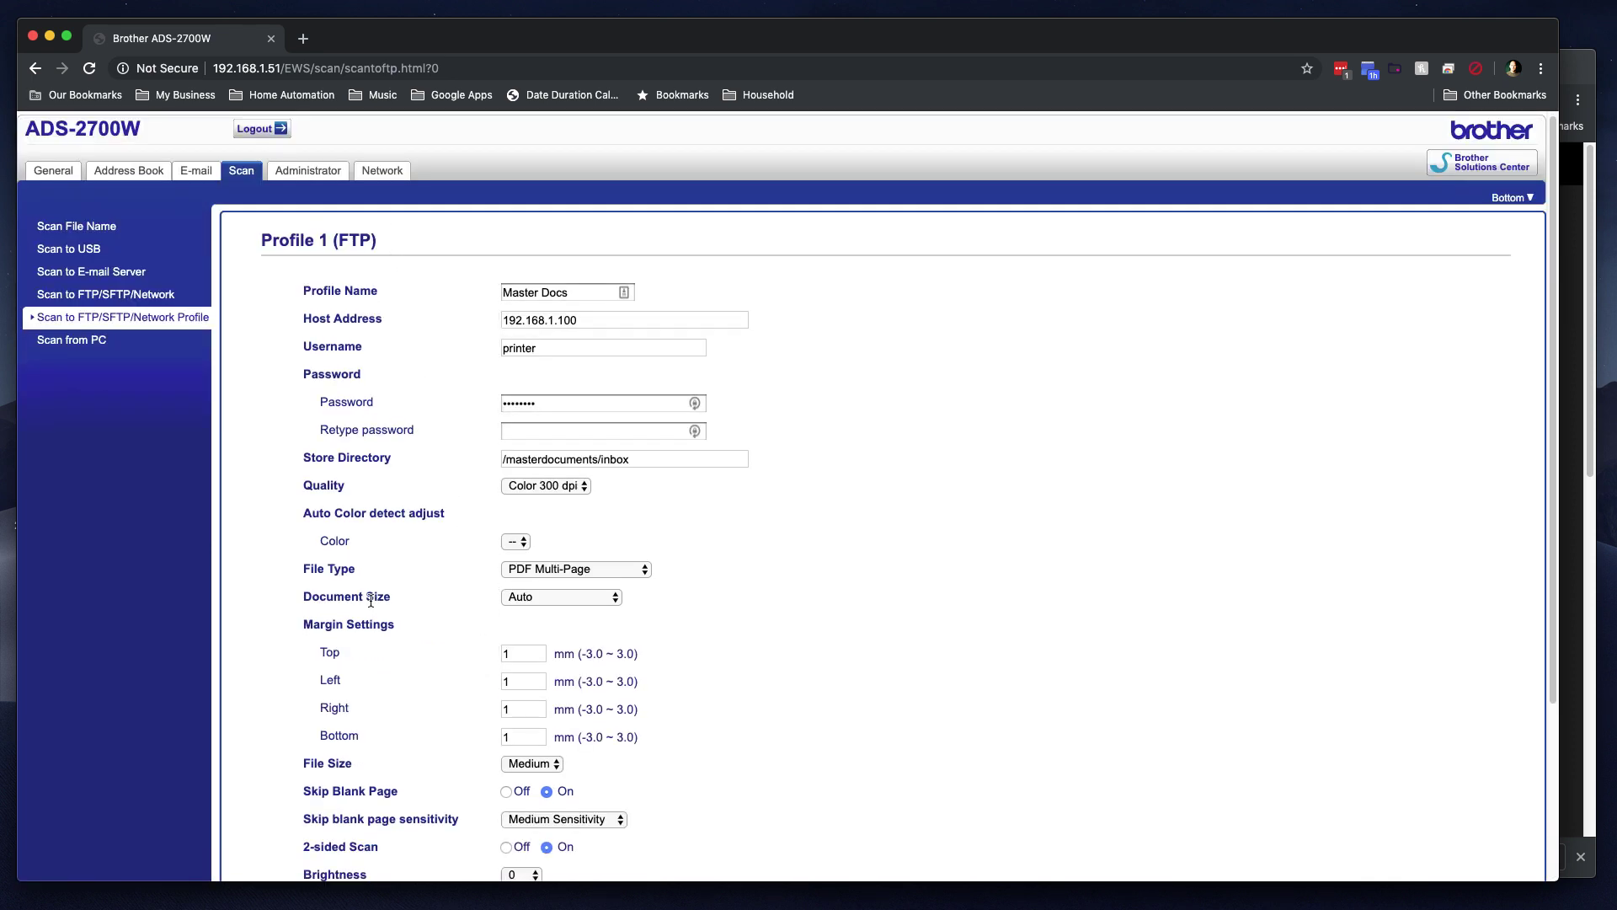
pyautogui.scroll(-5, 369, 602)
pyautogui.click(338, 814)
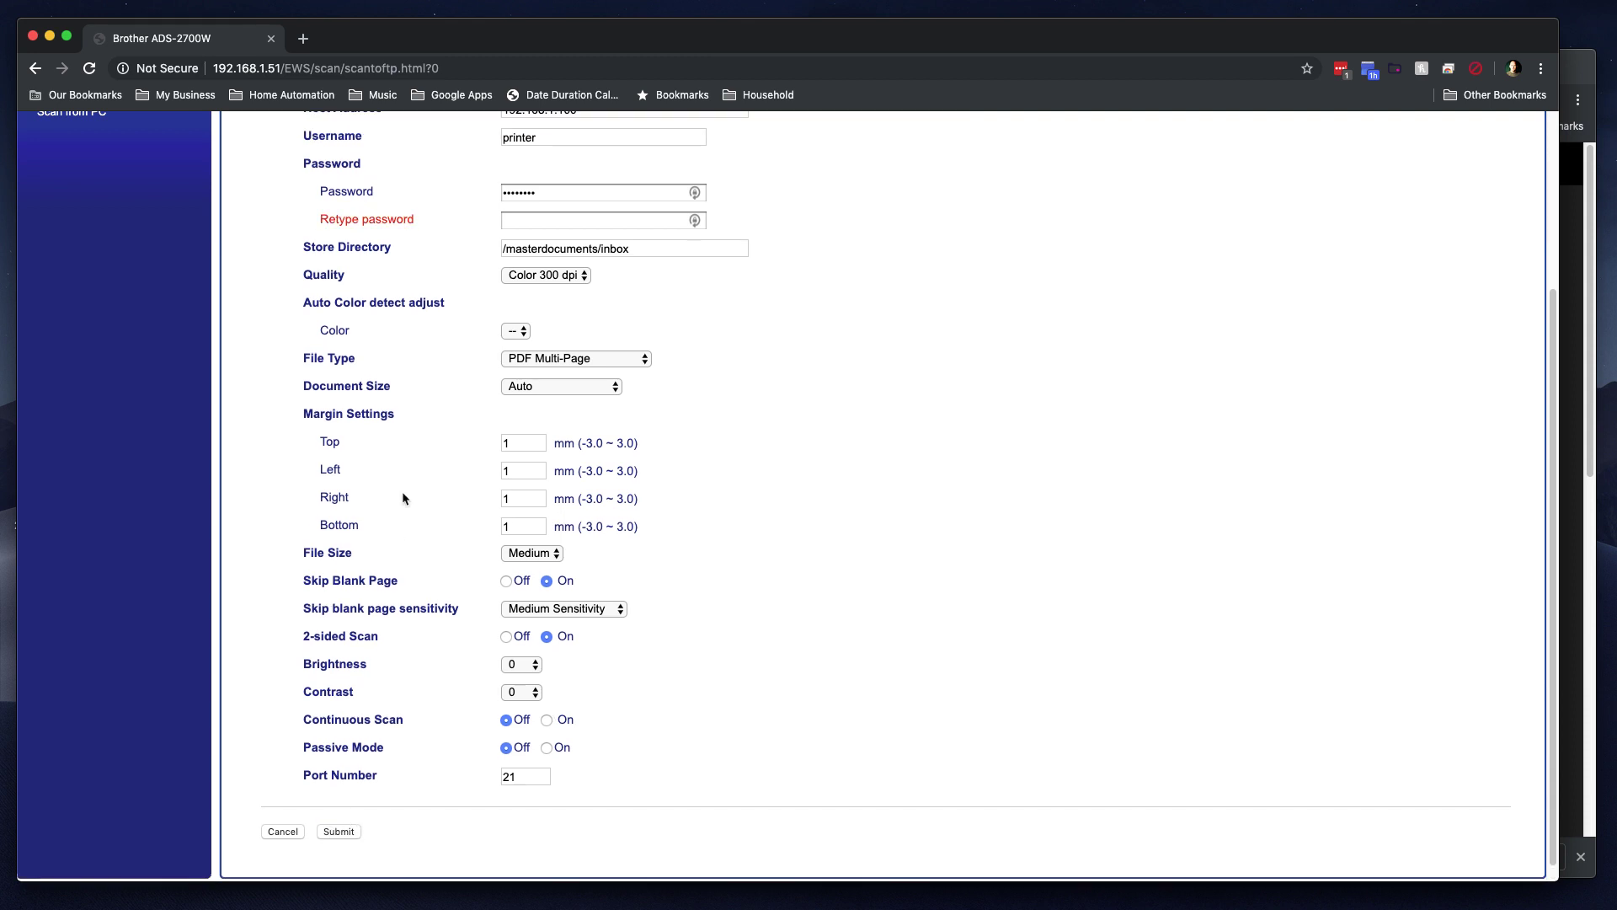
# Step: Enter the missing password confirmation and submit the profile again
pyautogui.scroll(3, 404, 498)
pyautogui.click(532, 450)
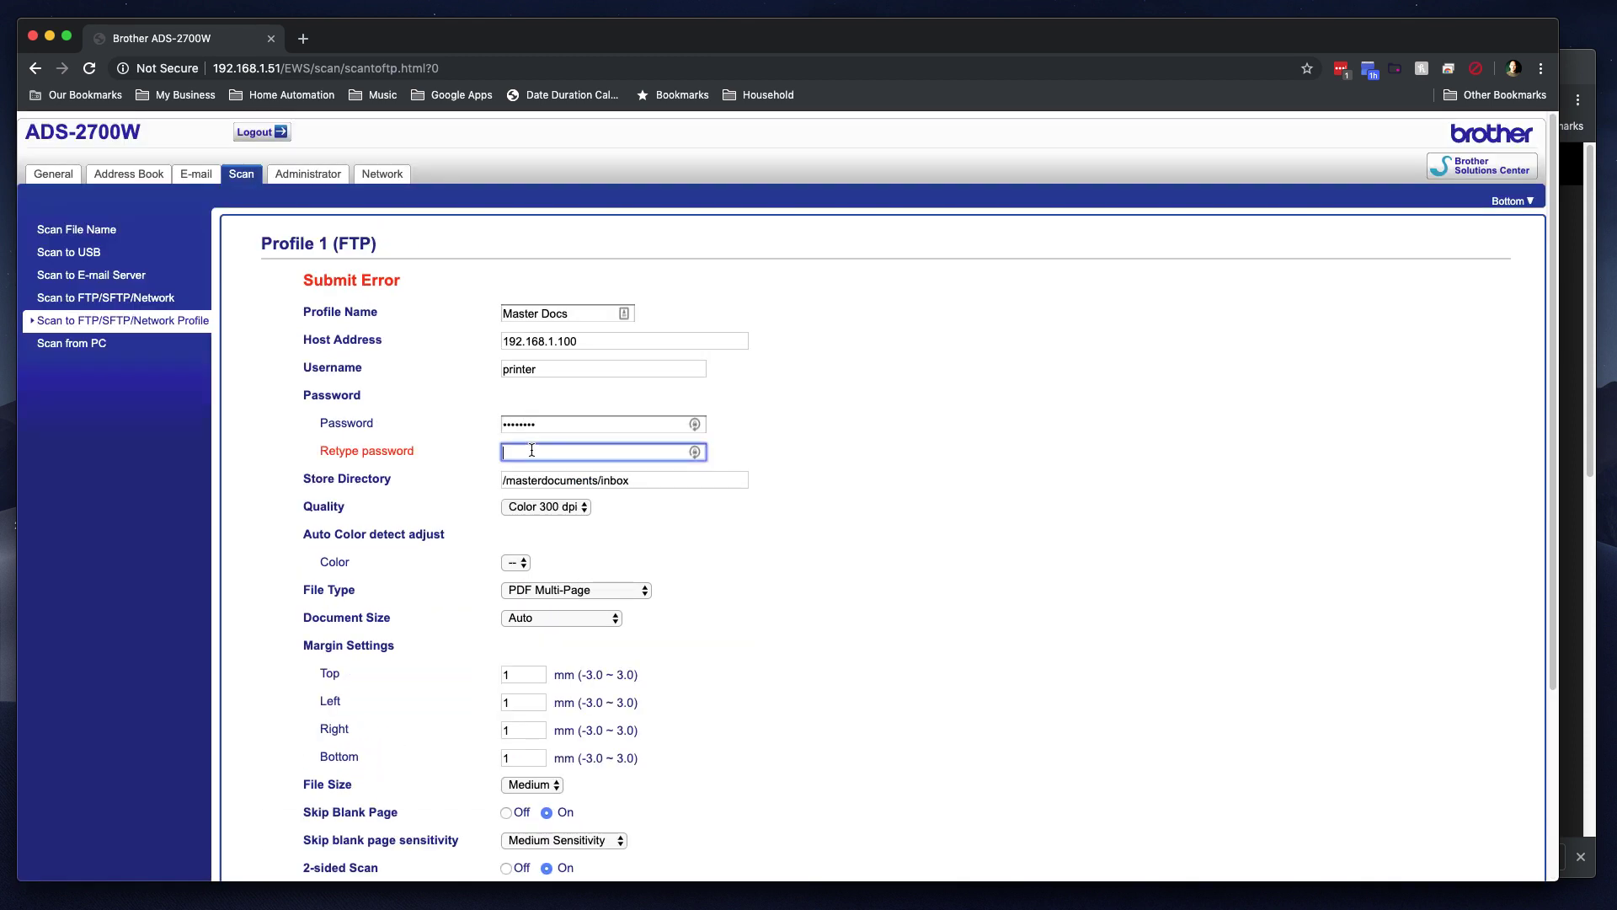
pyautogui.write('••••••••')
pyautogui.scroll(-10, 386, 670)
pyautogui.click(338, 817)
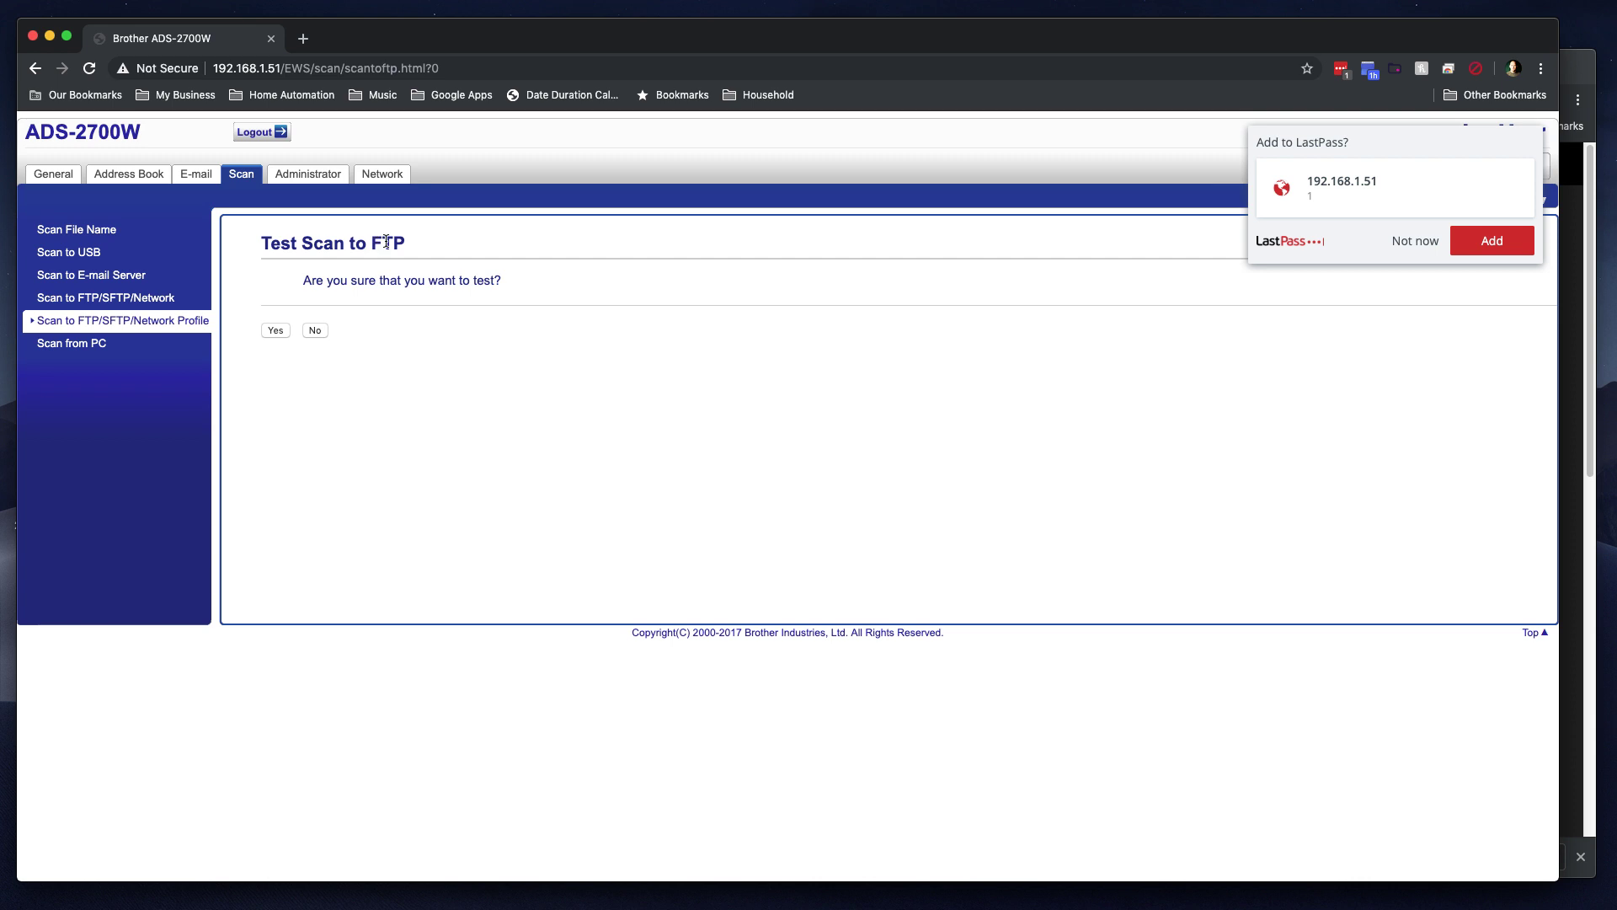
# Step: Confirm the FTP test scan, then view each profile's FTP/SFTP/Network protocol choice
pyautogui.click(276, 331)
pyautogui.click(282, 329)
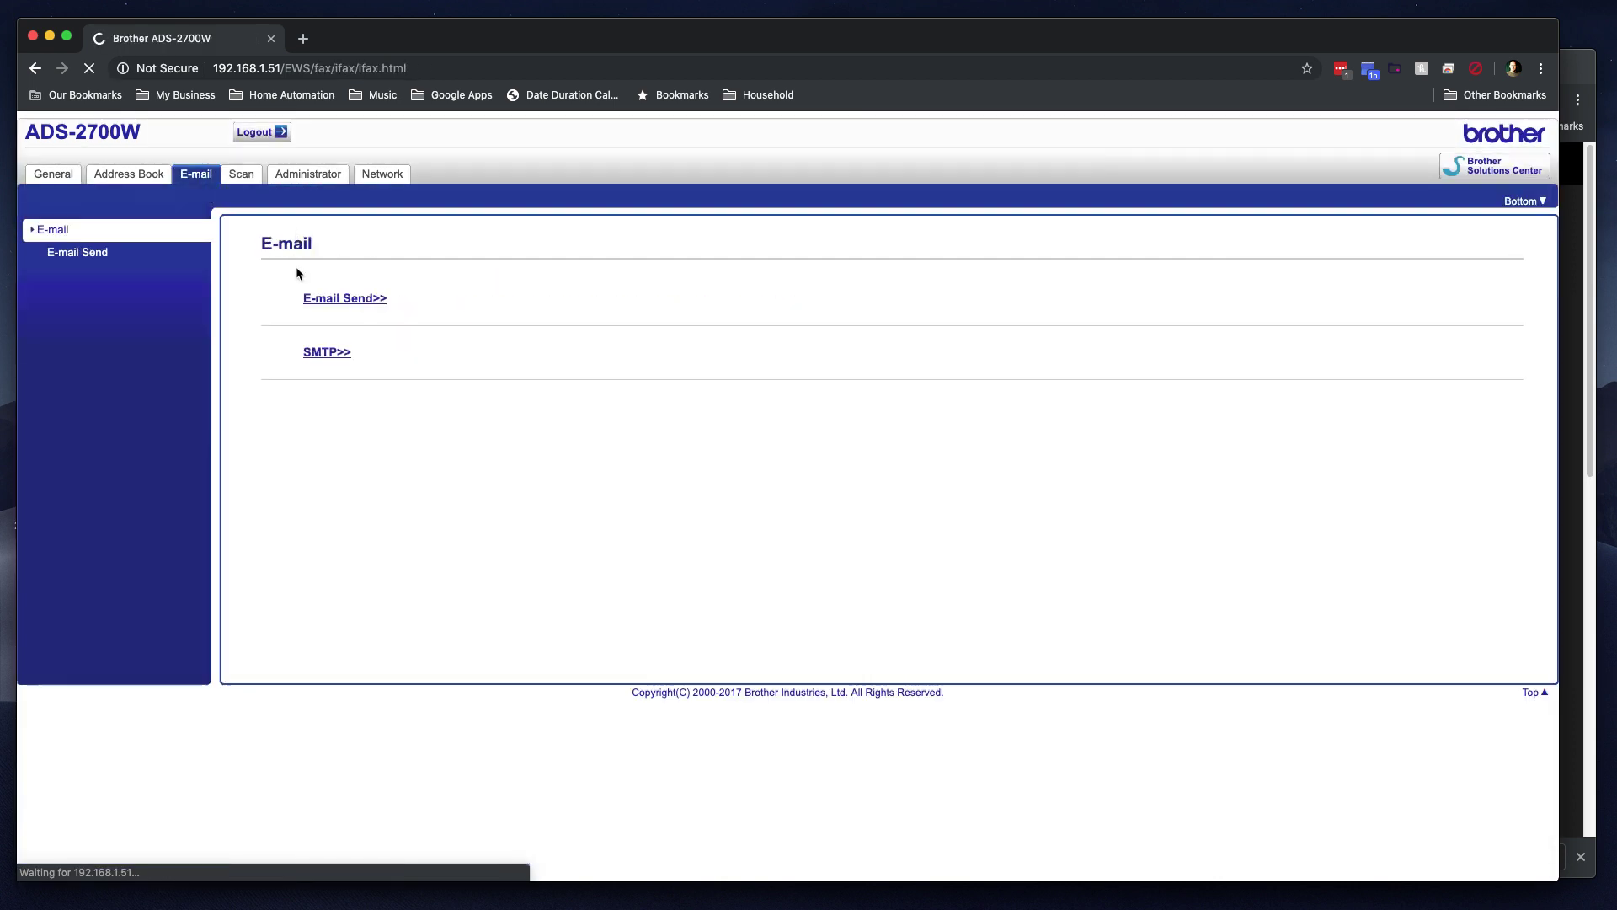
pyautogui.click(244, 175)
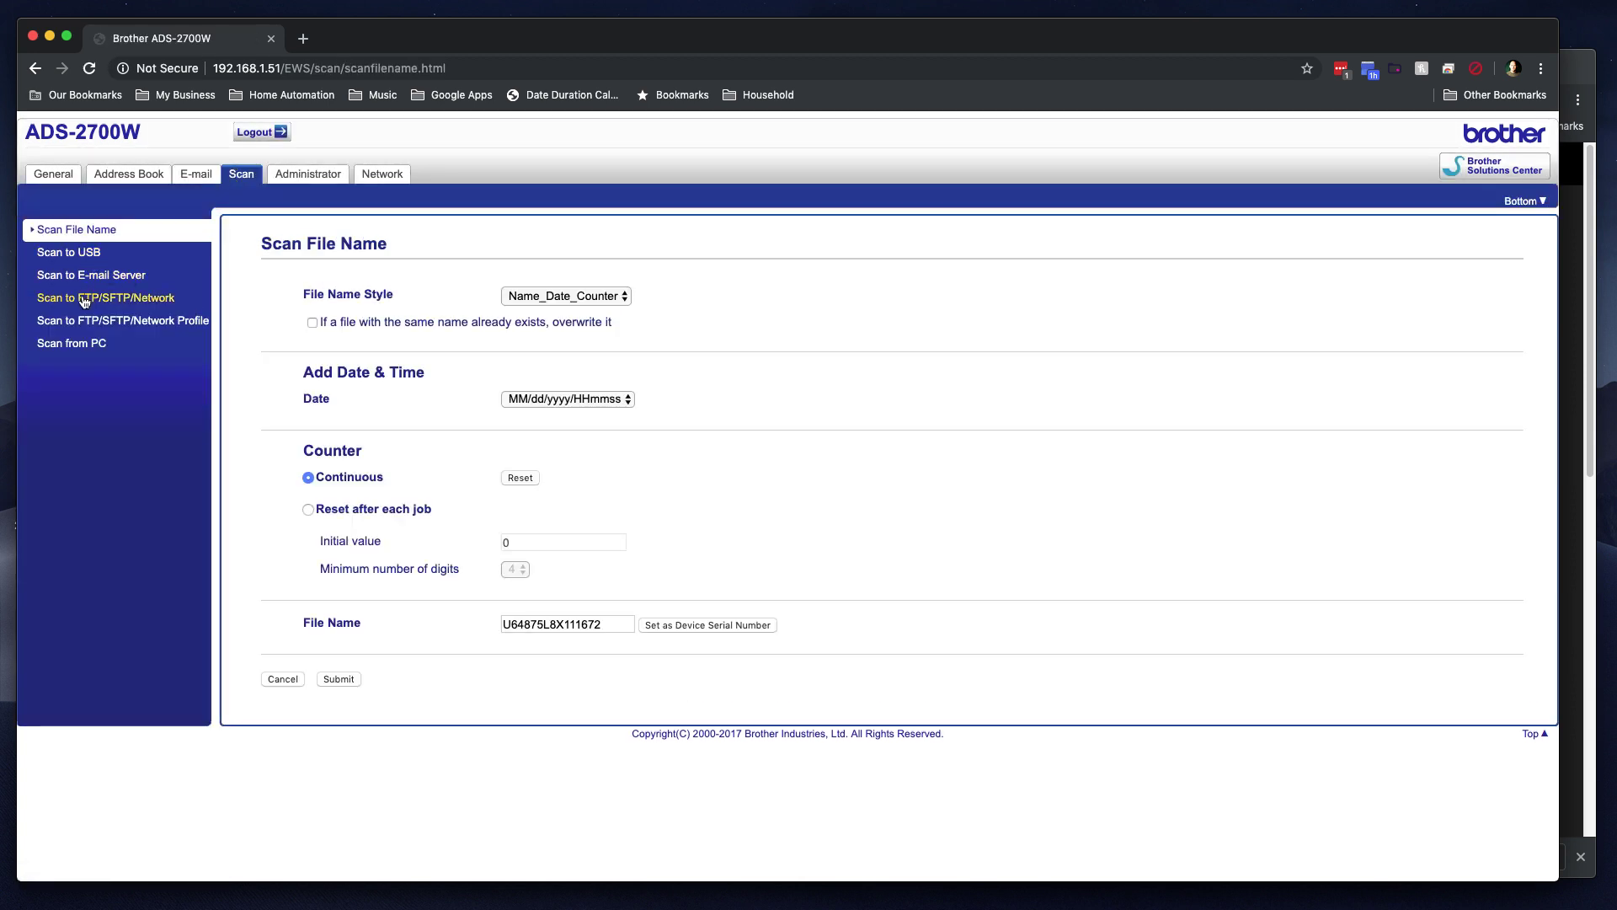
pyautogui.click(83, 302)
# Step: Retype Profile 1's password and run the FTP test, which fails with an authentication error
pyautogui.click(94, 325)
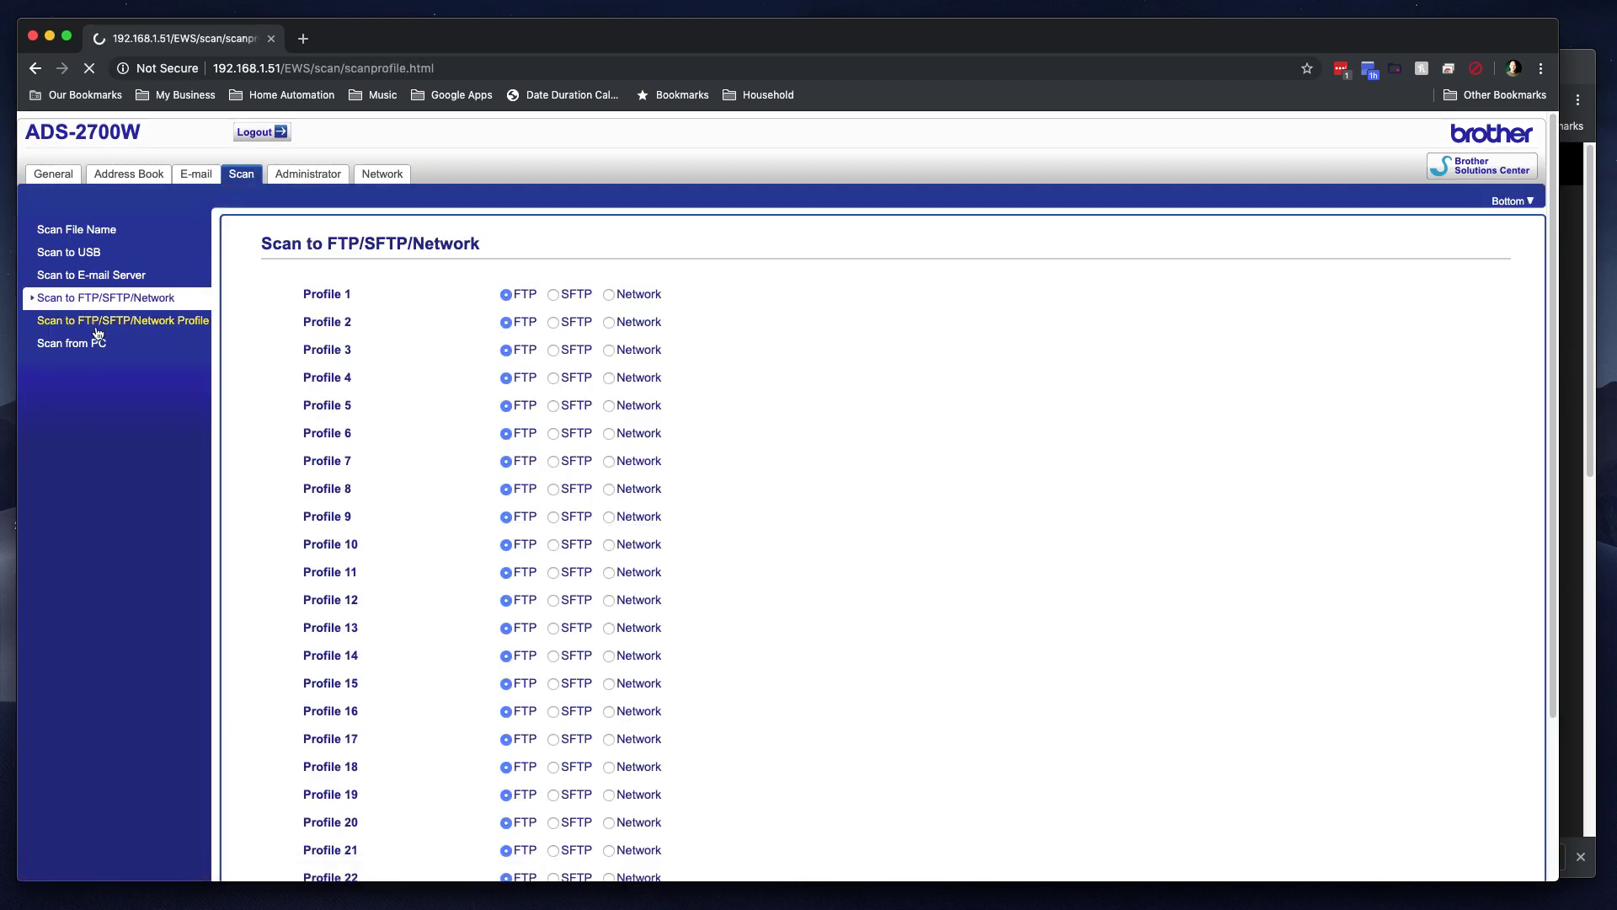
pyautogui.click(334, 295)
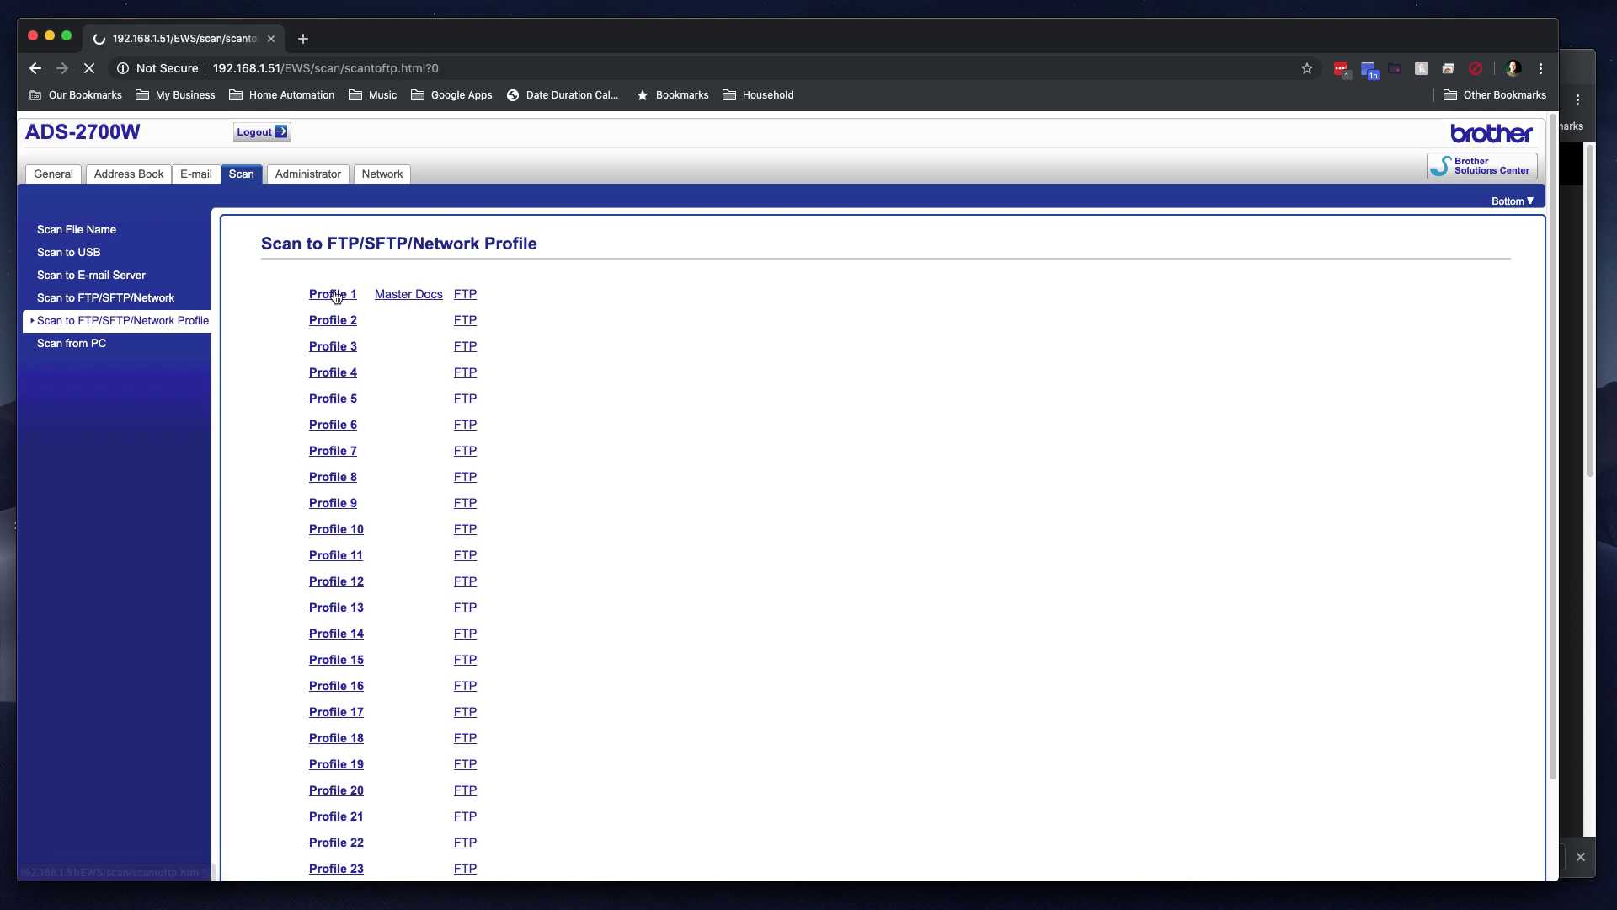
pyautogui.click(545, 434)
pyautogui.write('*******')
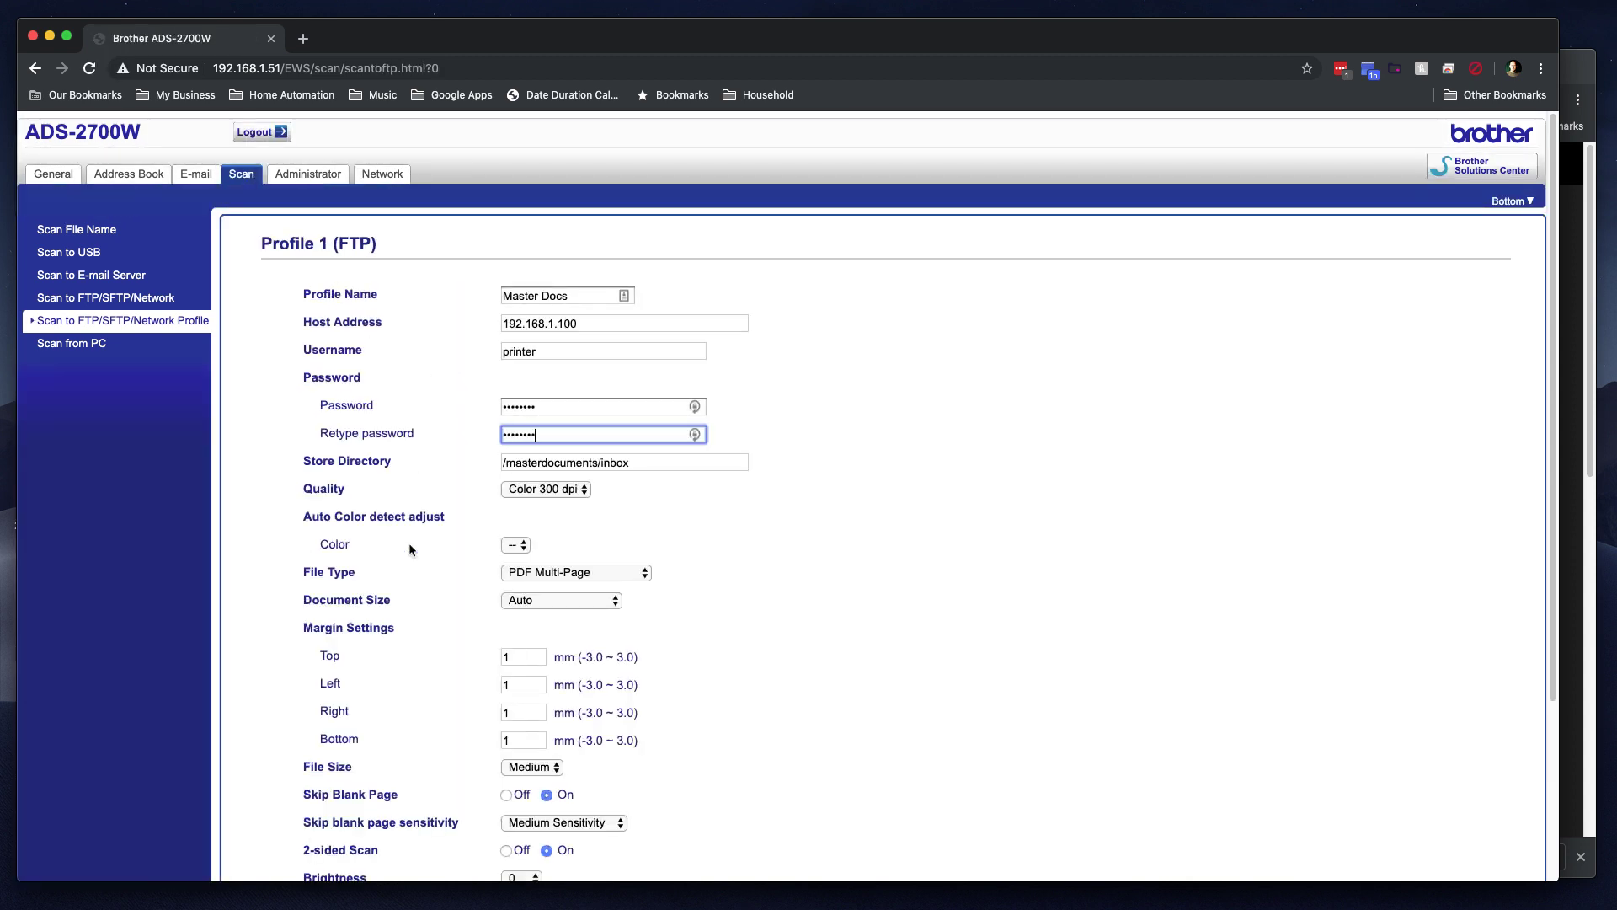
pyautogui.scroll(-5, 379, 657)
pyautogui.click(336, 812)
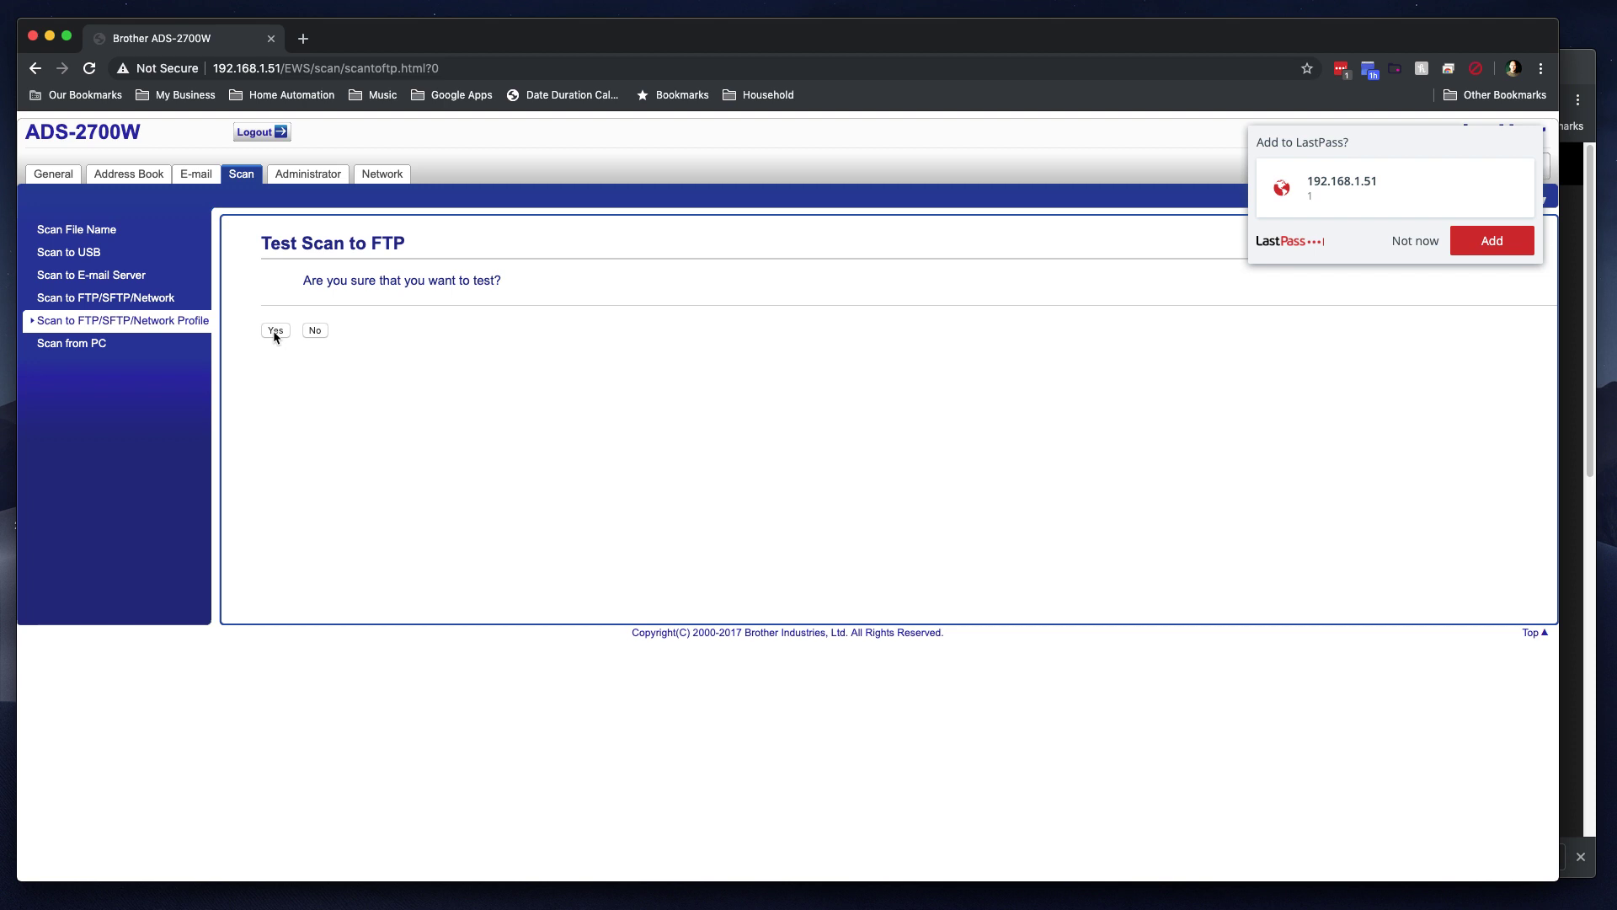
pyautogui.click(274, 332)
pyautogui.click(276, 330)
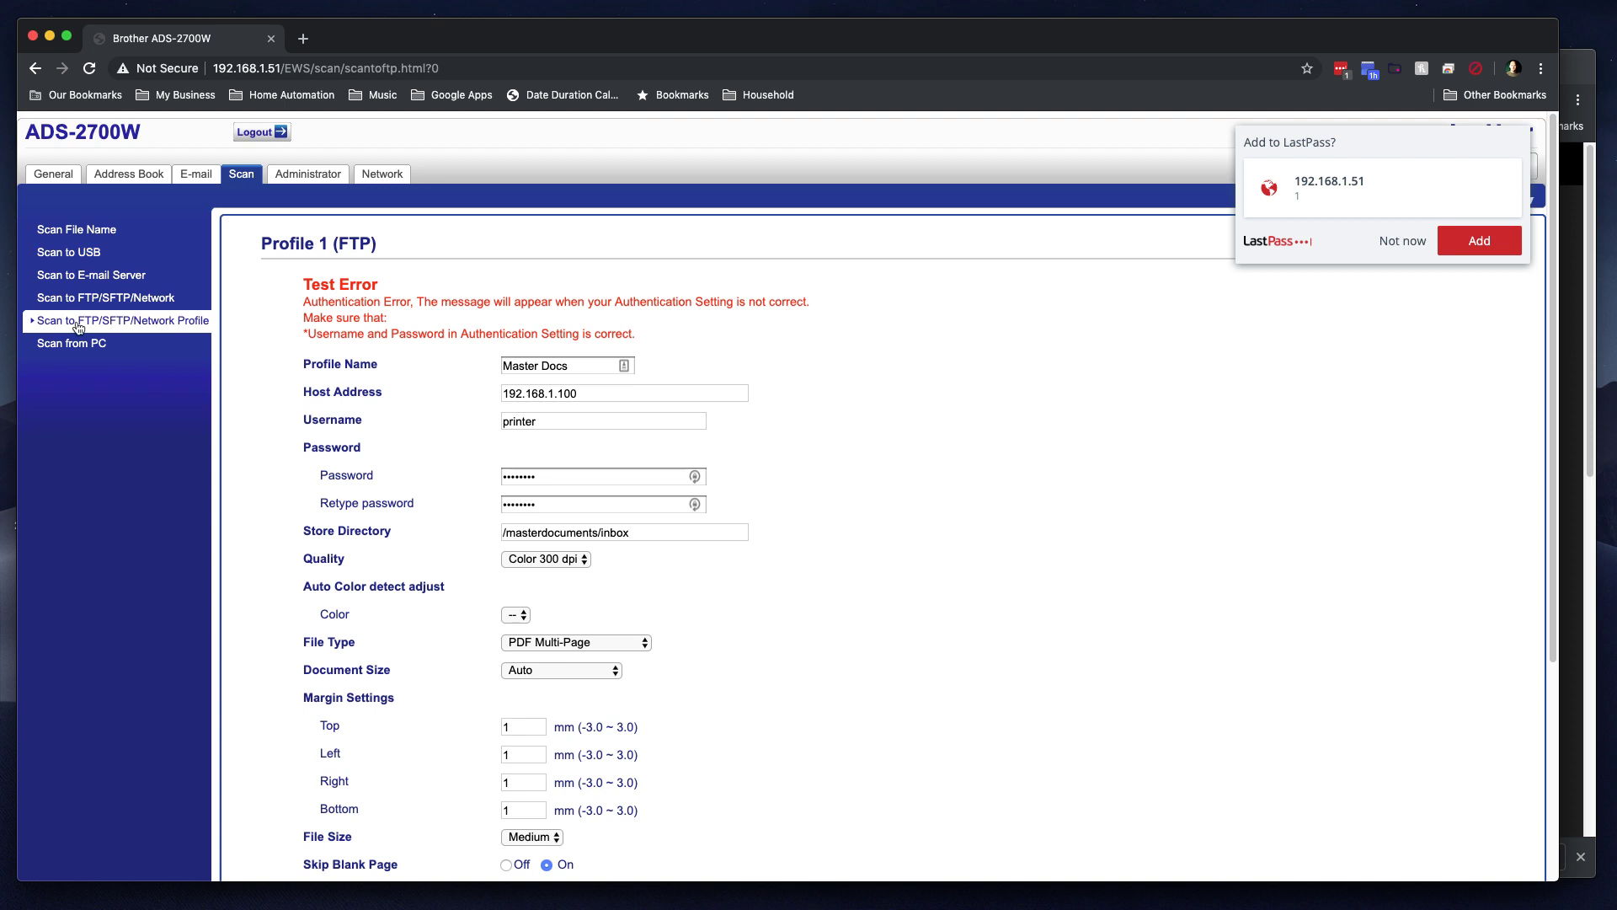
# Step: Change Profile 1's protocol from FTP to Network, submit, and check Master Docs is listed as Network
pyautogui.click(141, 299)
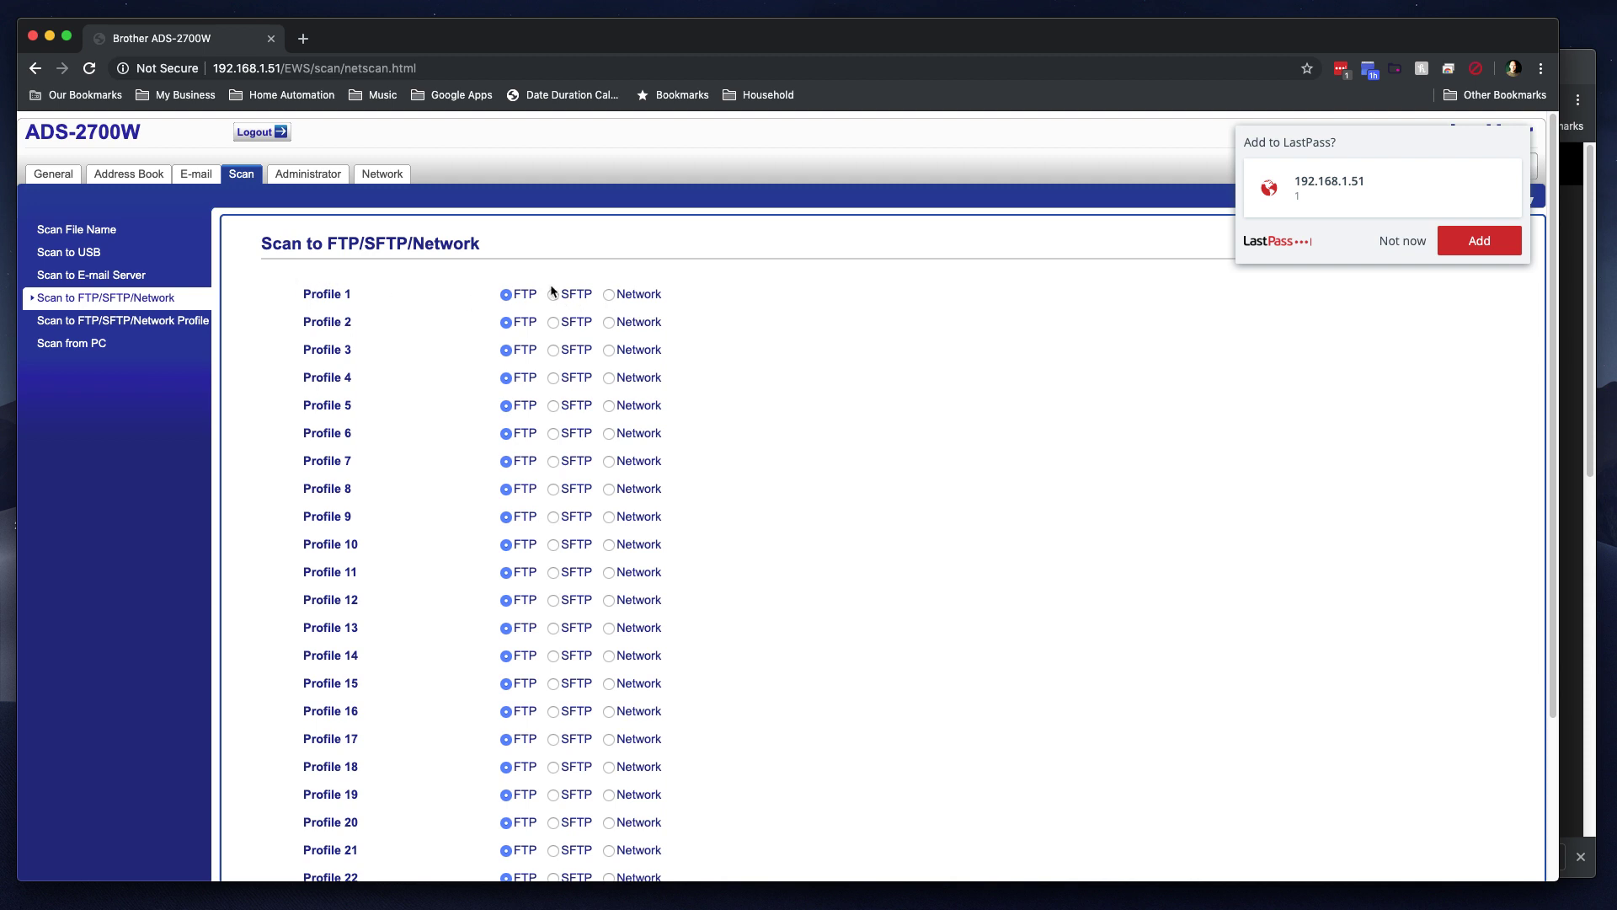
pyautogui.click(609, 295)
pyautogui.scroll(-3, 487, 404)
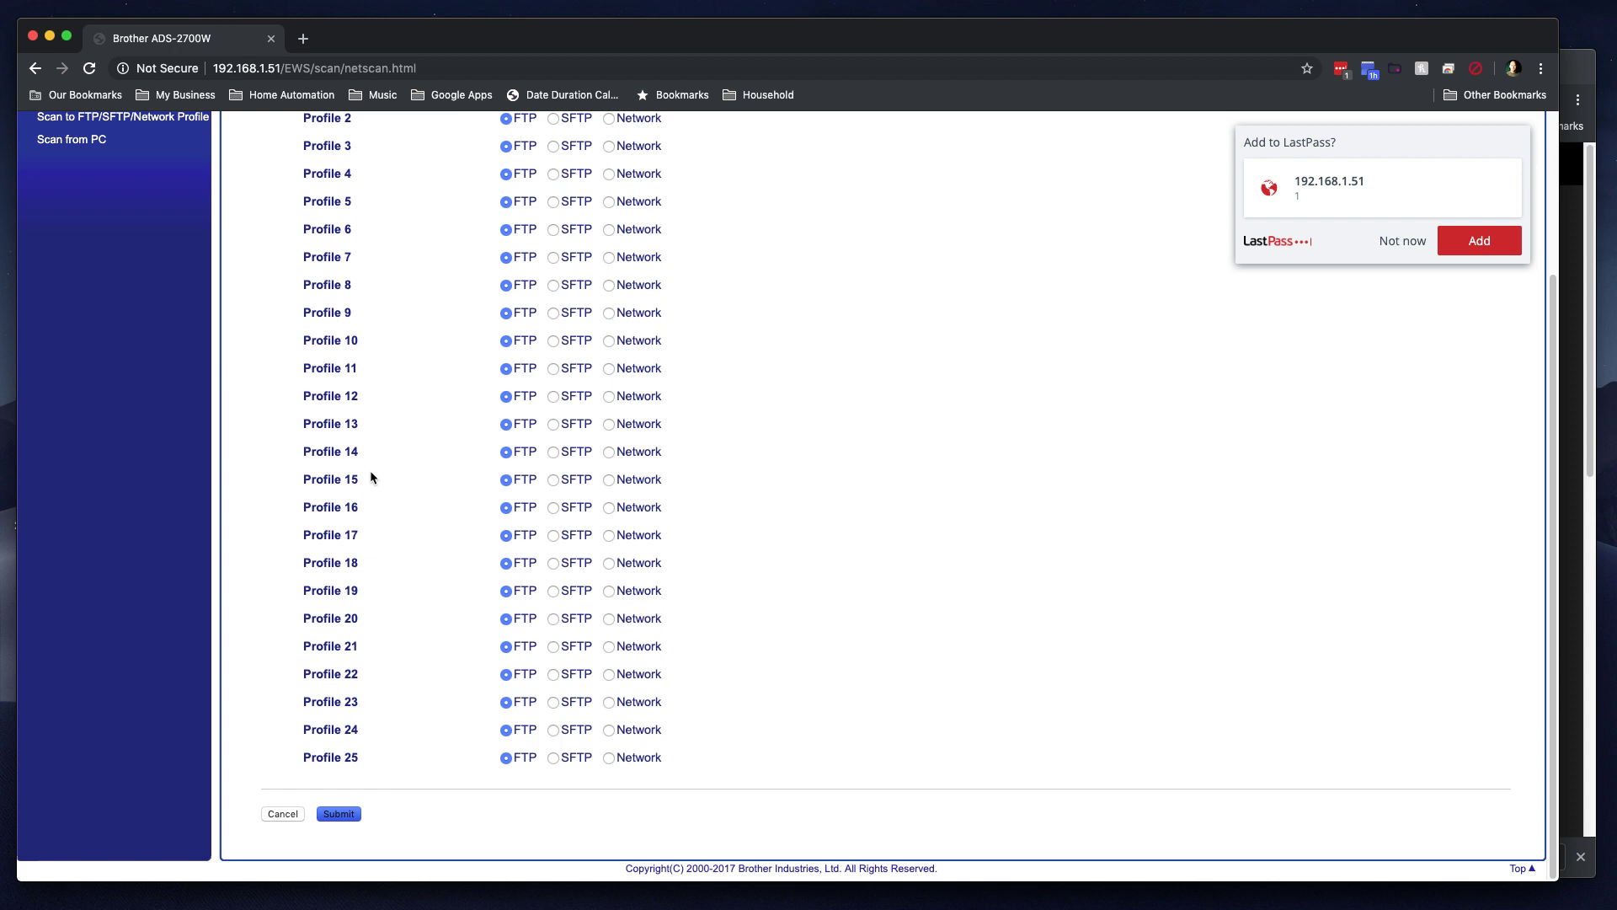
pyautogui.press('Return')
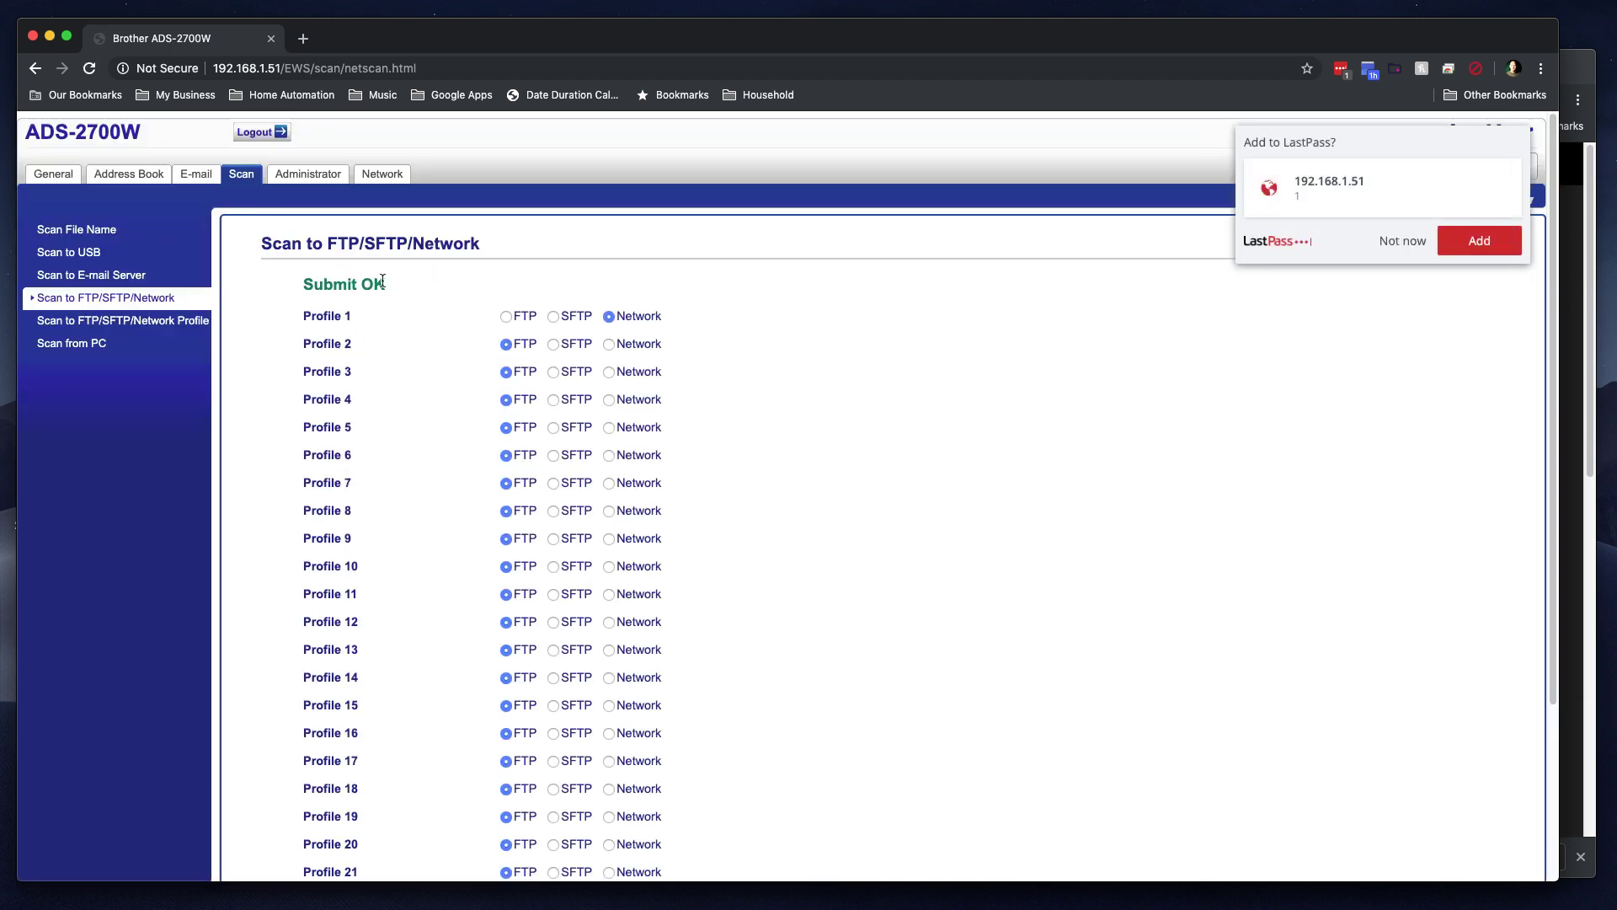
pyautogui.click(139, 321)
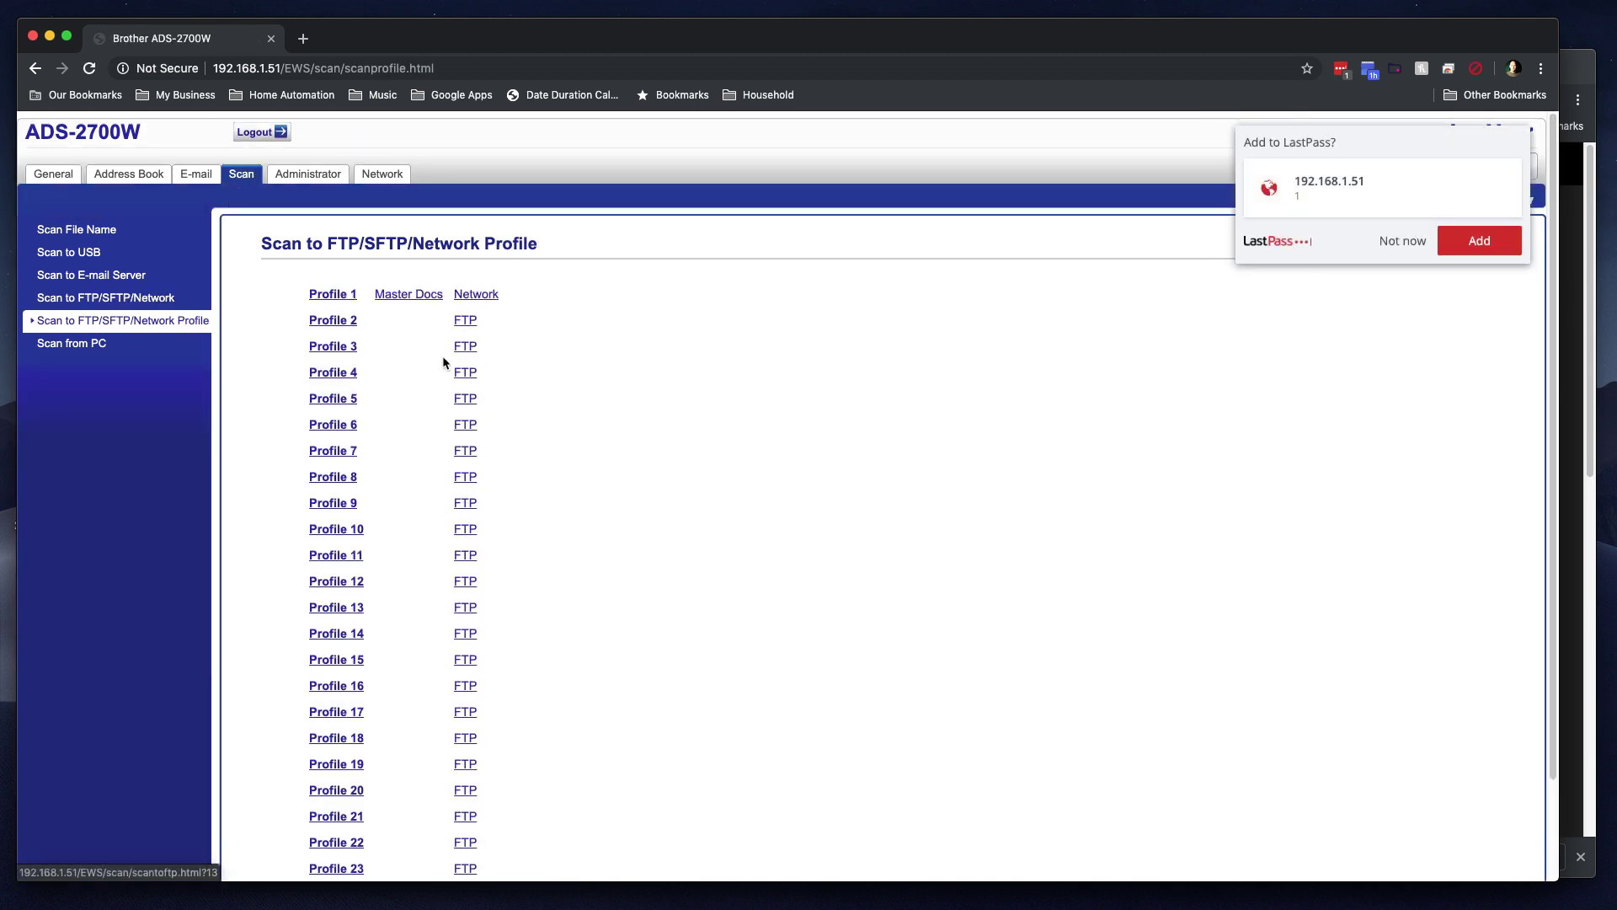
pyautogui.click(118, 299)
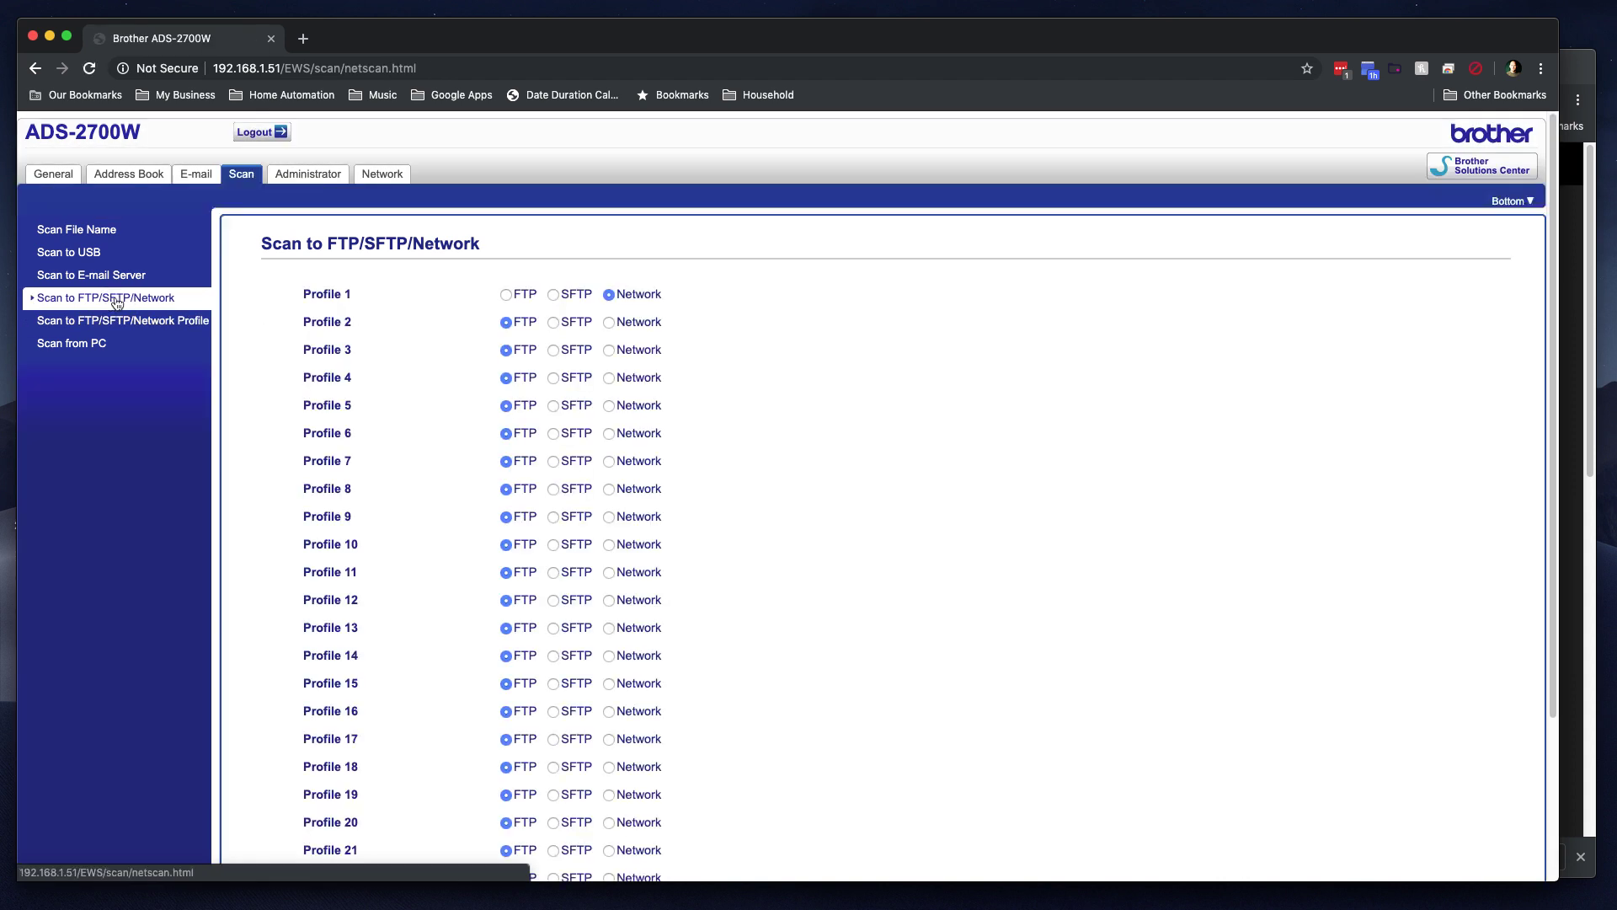
# Step: Set Profile 2's protocol to Network, submit, and return to the profile list
pyautogui.click(609, 324)
pyautogui.scroll(-3, 362, 506)
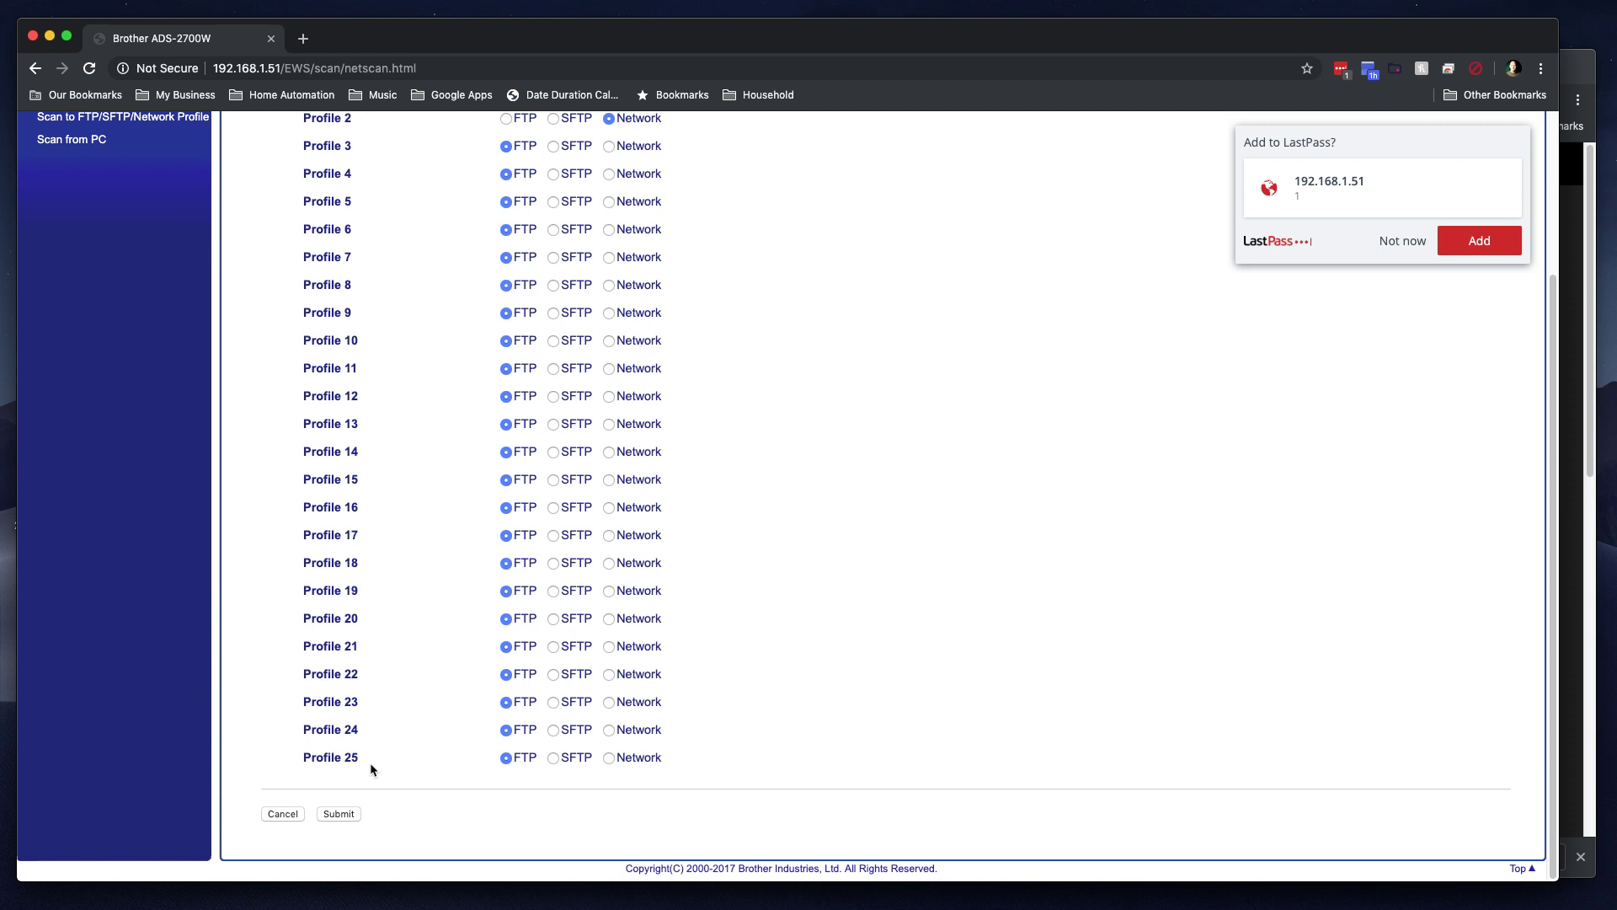
pyautogui.click(345, 814)
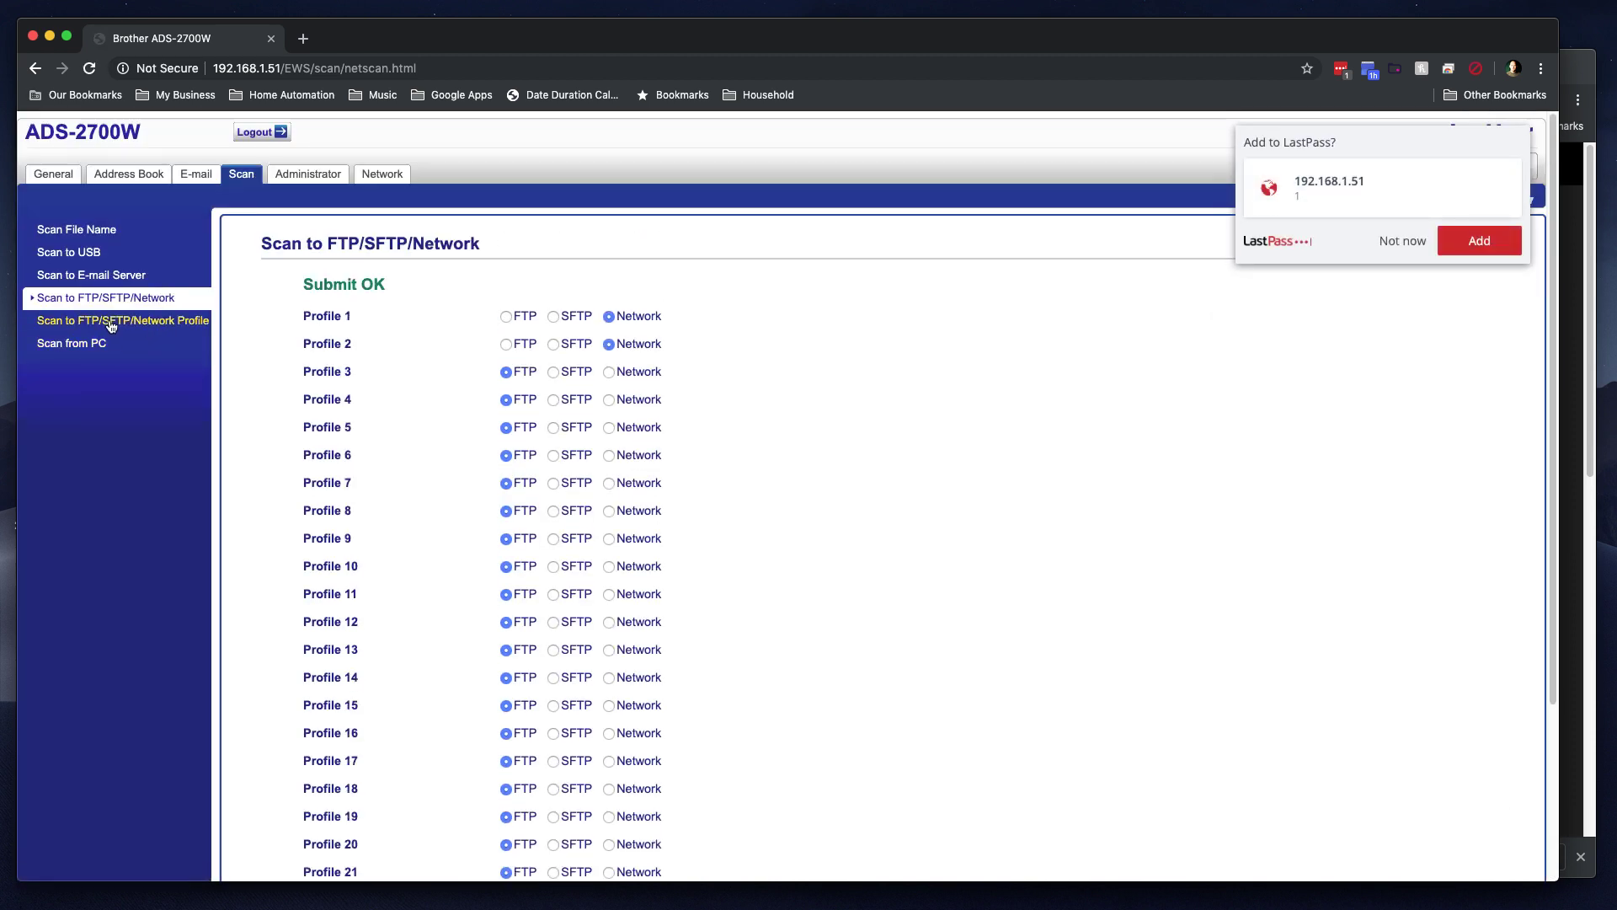
pyautogui.click(111, 325)
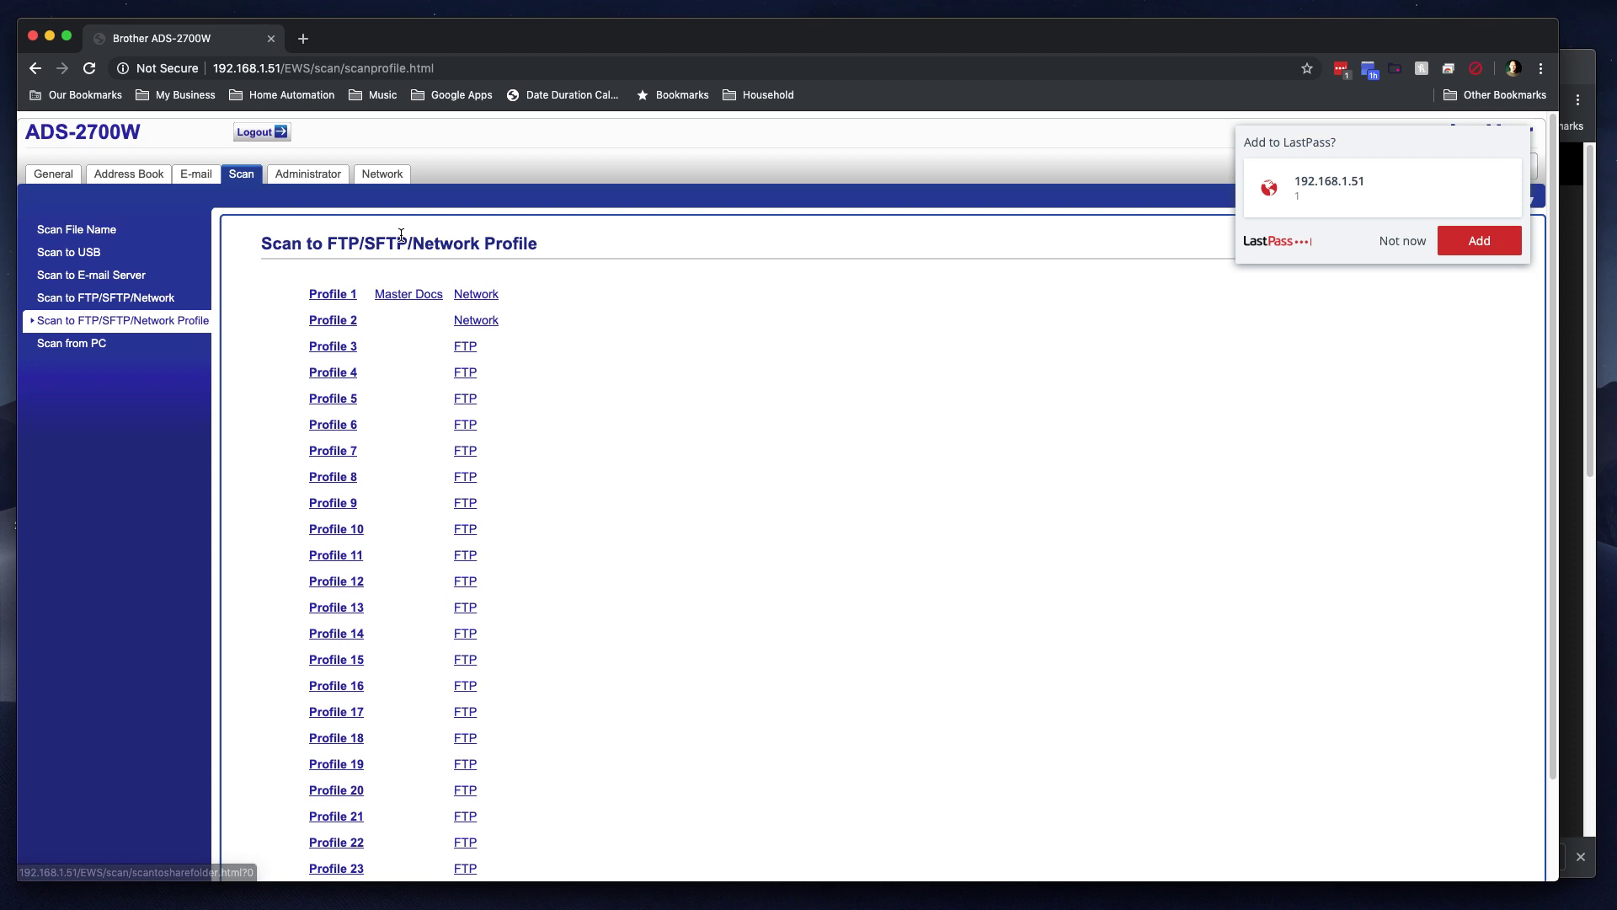
# Step: Open Profile 1 'Master Docs' and review its folder path \\192.168.1.100\masterdocuments\inbox
pyautogui.click(474, 295)
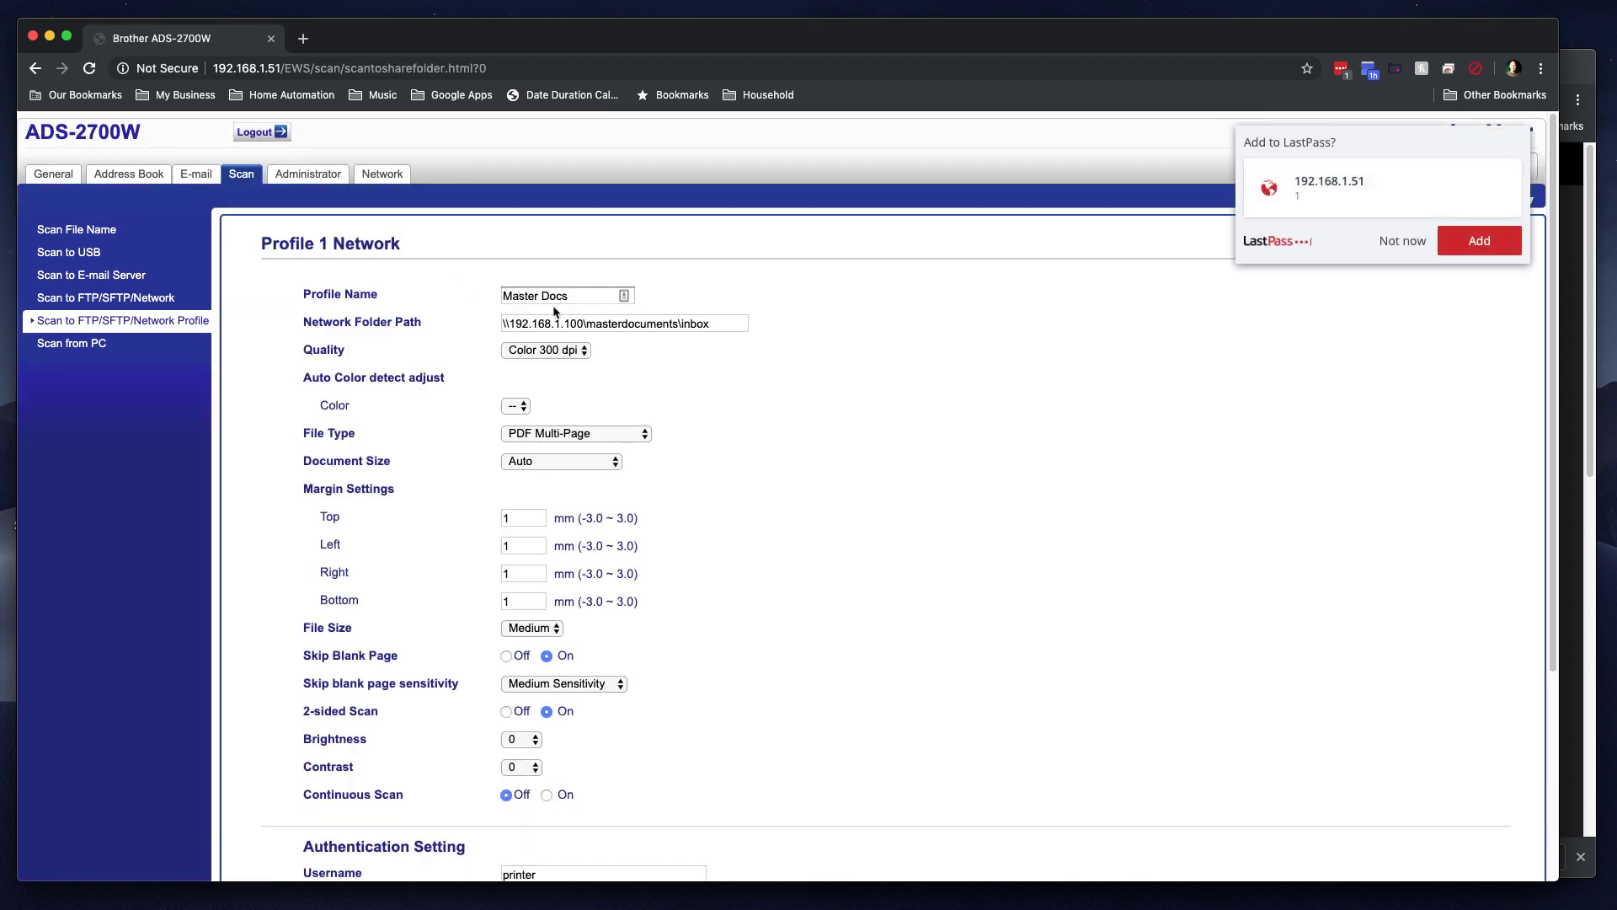
pyautogui.click(582, 294)
pyautogui.click(503, 322)
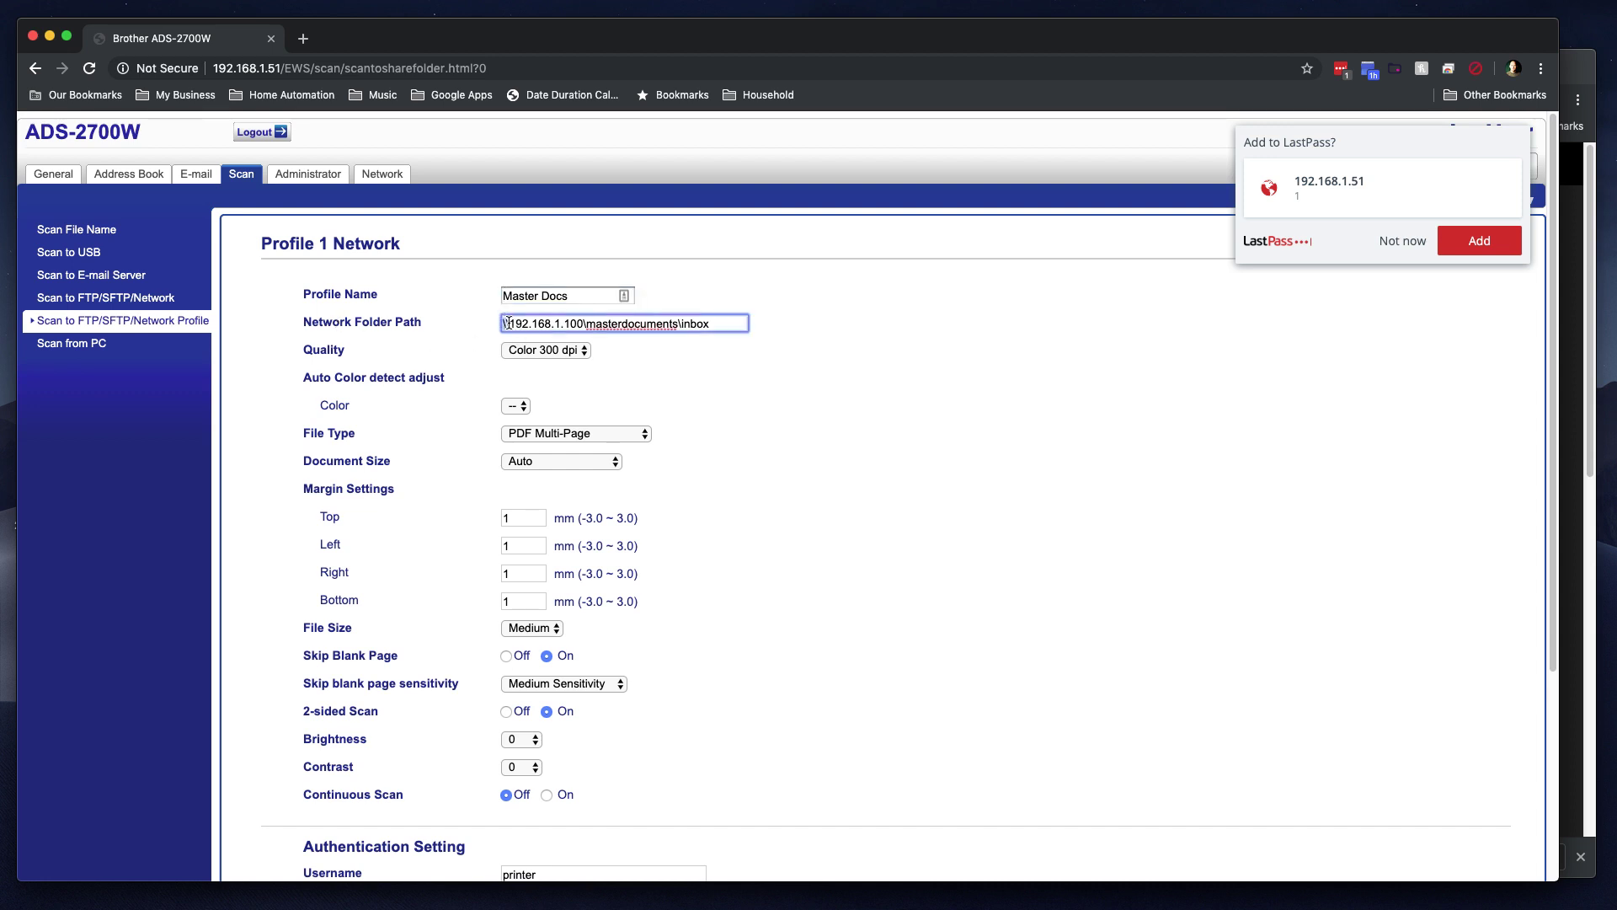
pyautogui.moveTo(583, 324); pyautogui.dragTo(512, 326)
pyautogui.click(511, 323)
pyautogui.moveTo(584, 326); pyautogui.dragTo(510, 325)
pyautogui.click(512, 324)
pyautogui.moveTo(509, 325); pyautogui.dragTo(582, 325)
pyautogui.click(583, 323)
pyautogui.scroll(-5, 473, 534)
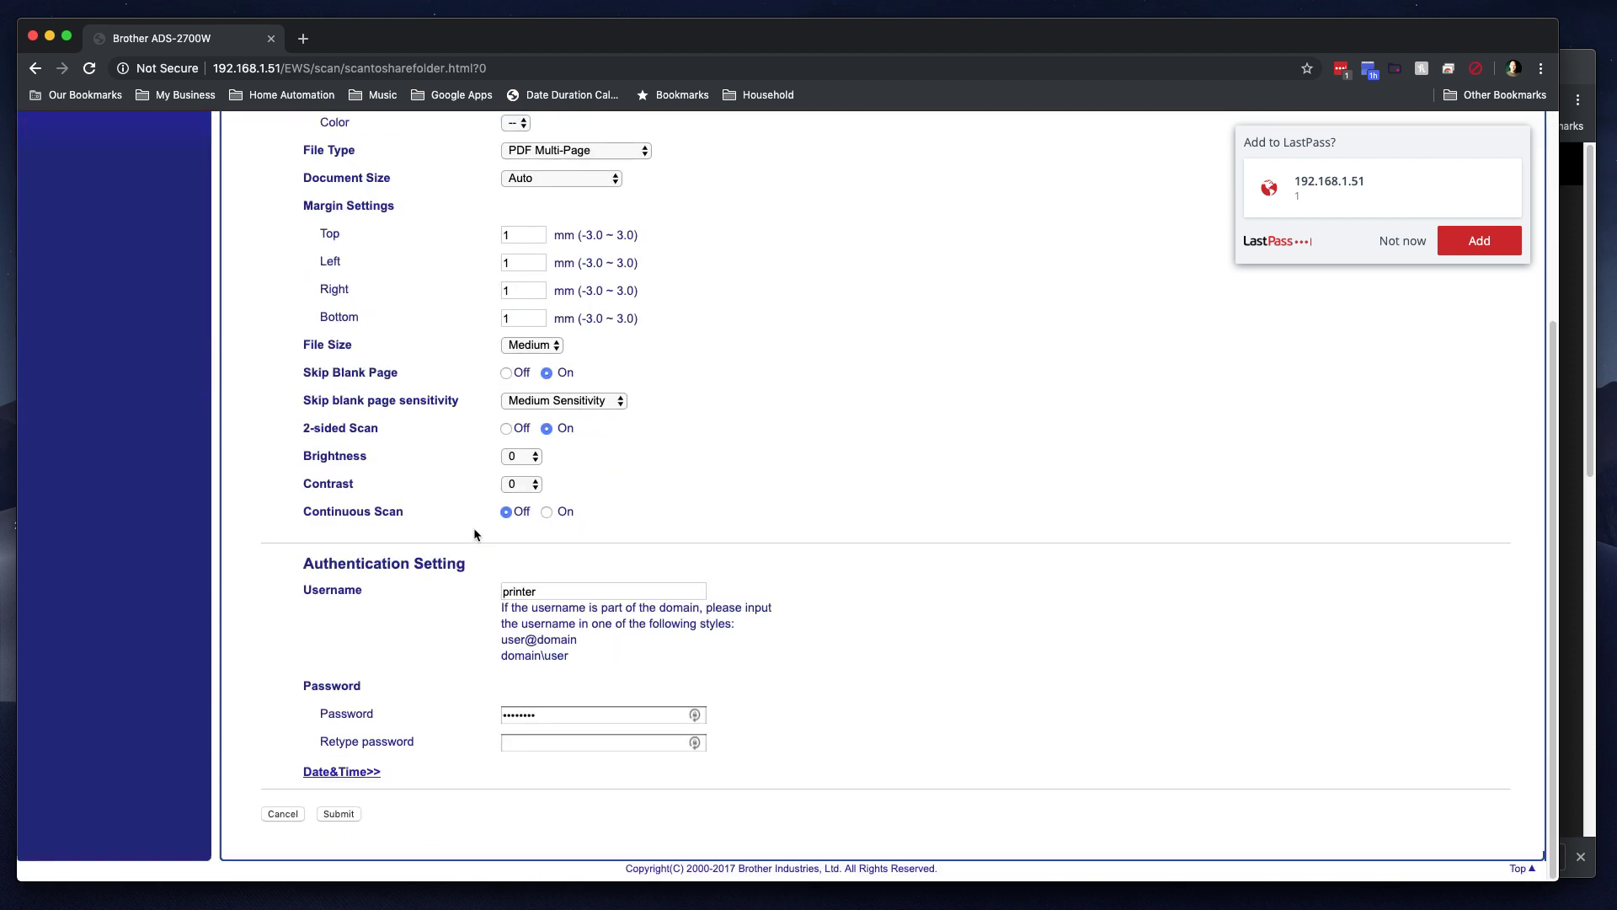
# Step: Retype the share password under Authentication Setting and start a test scan to the network folder
pyautogui.click(532, 592)
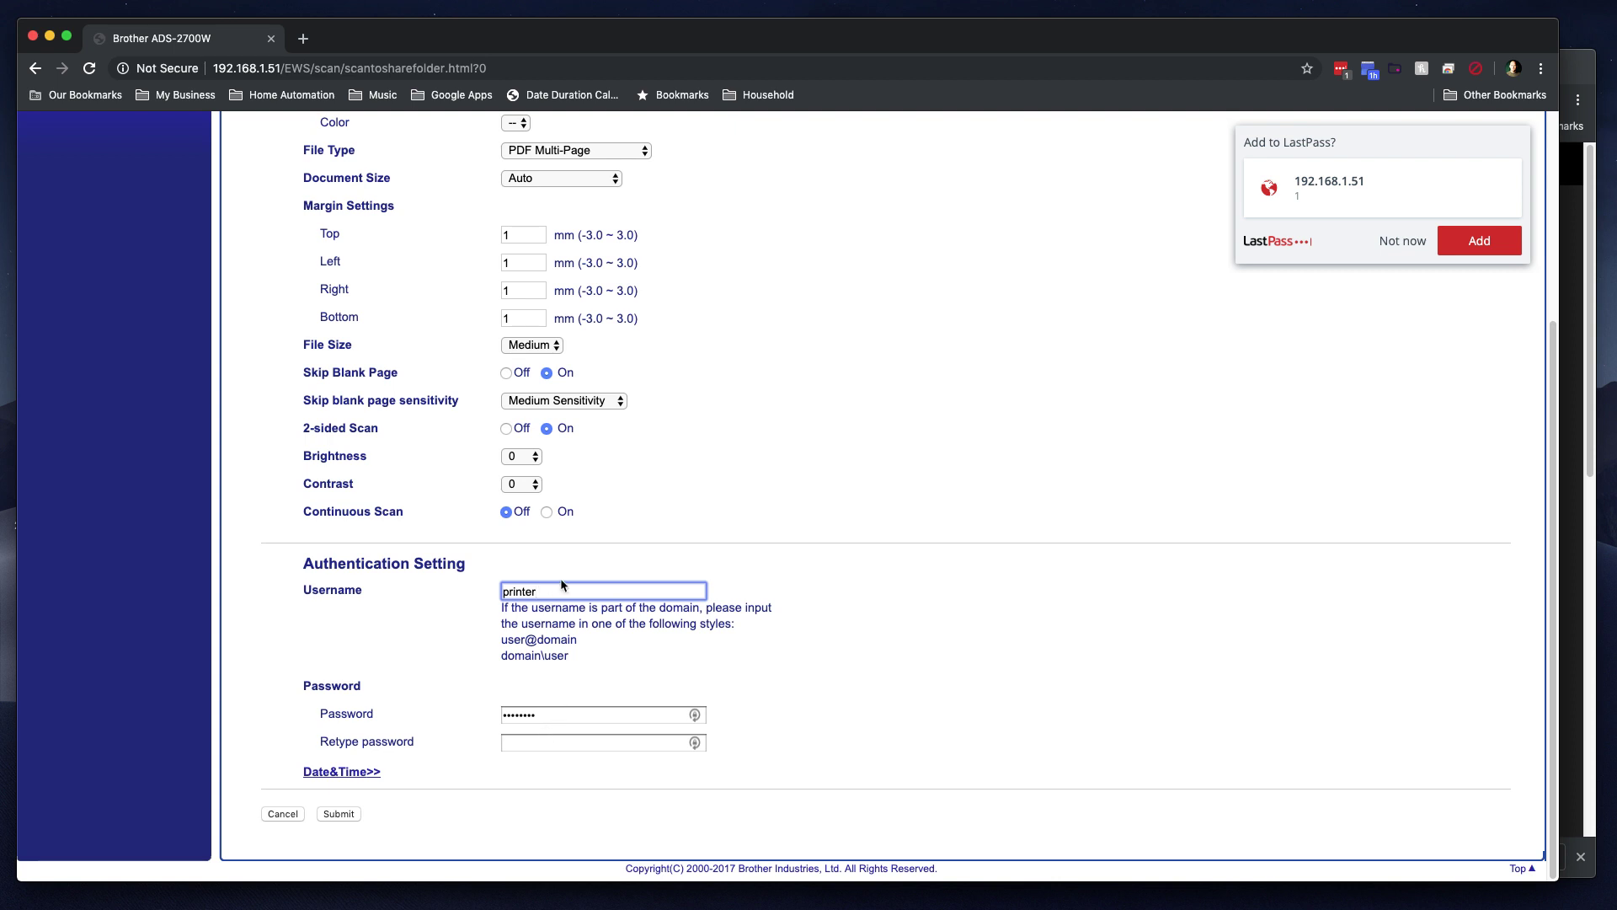
pyautogui.press('Tab')
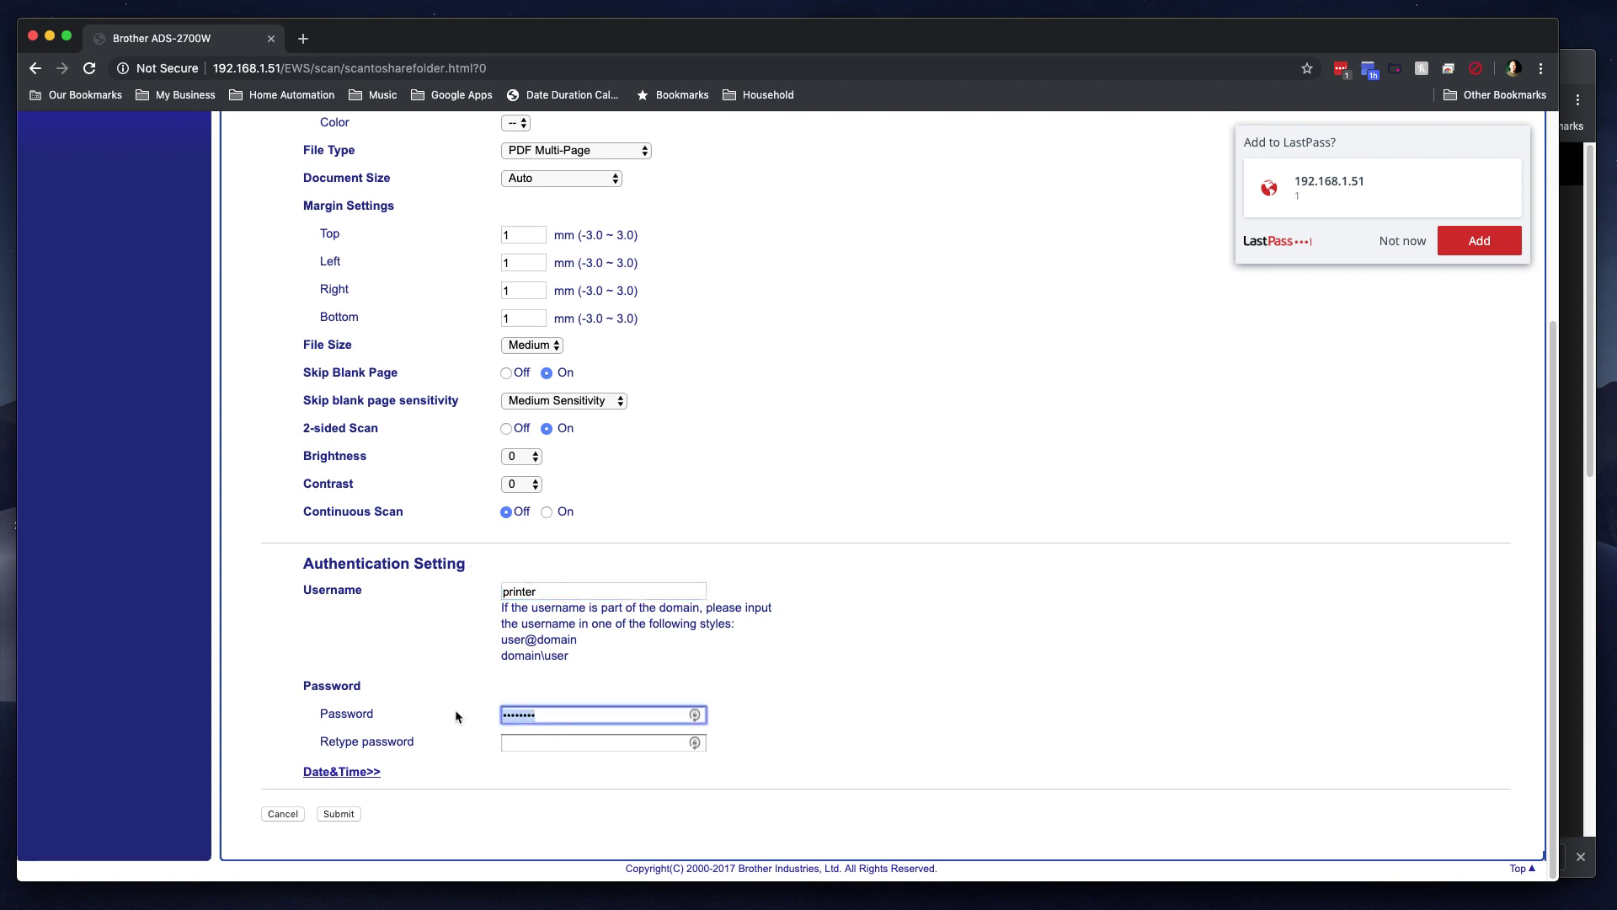
pyautogui.click(581, 741)
pyautogui.write('pas')
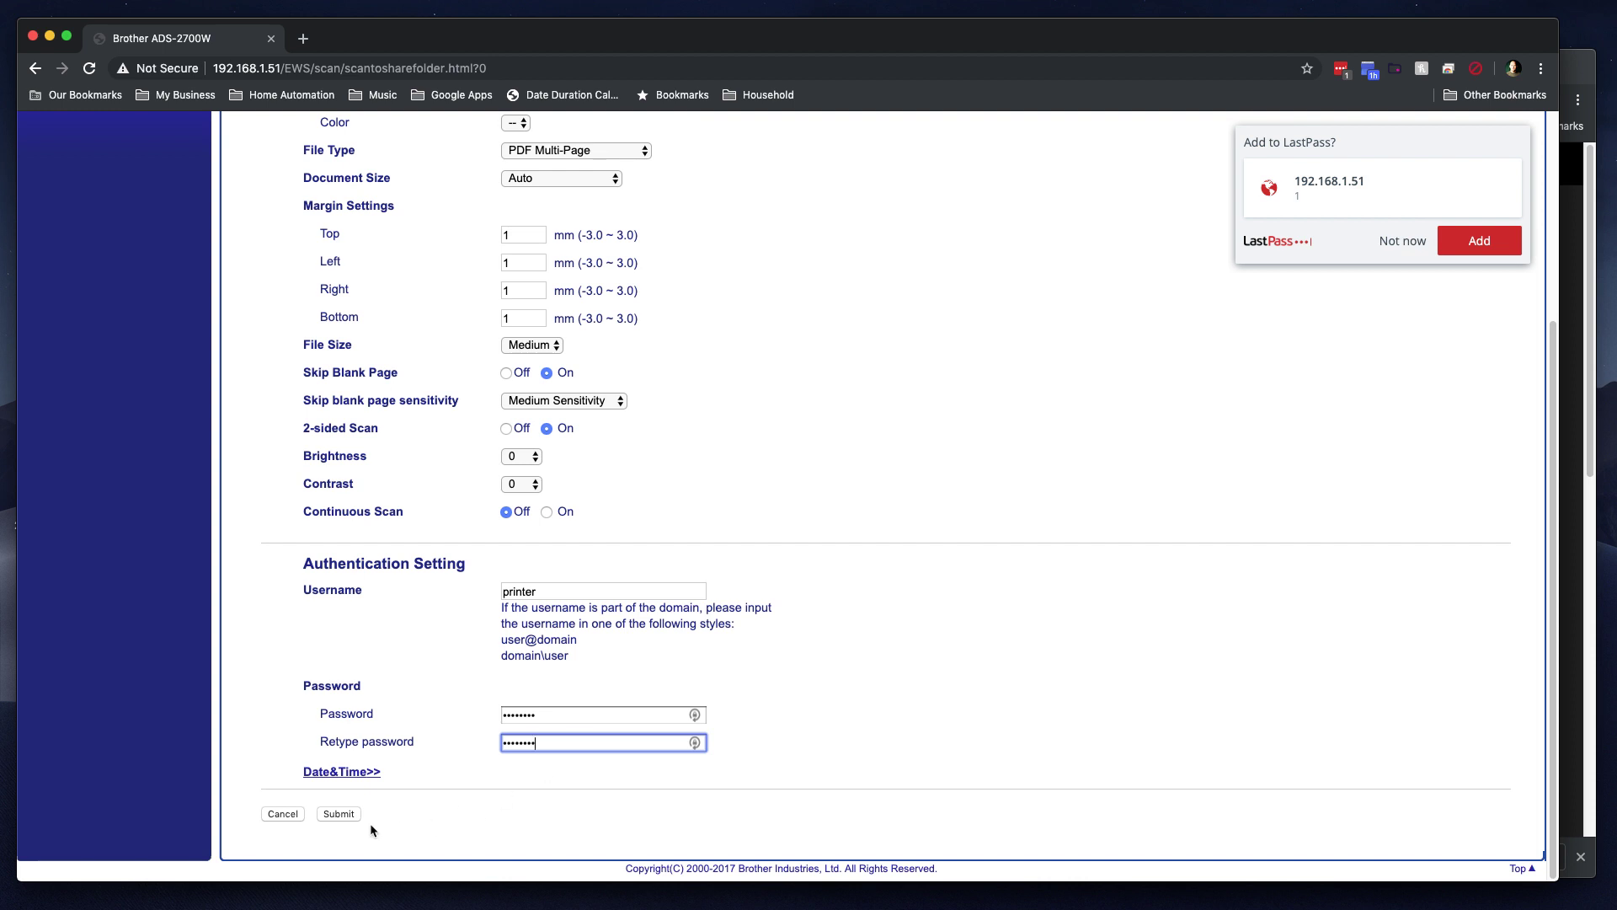
pyautogui.click(339, 814)
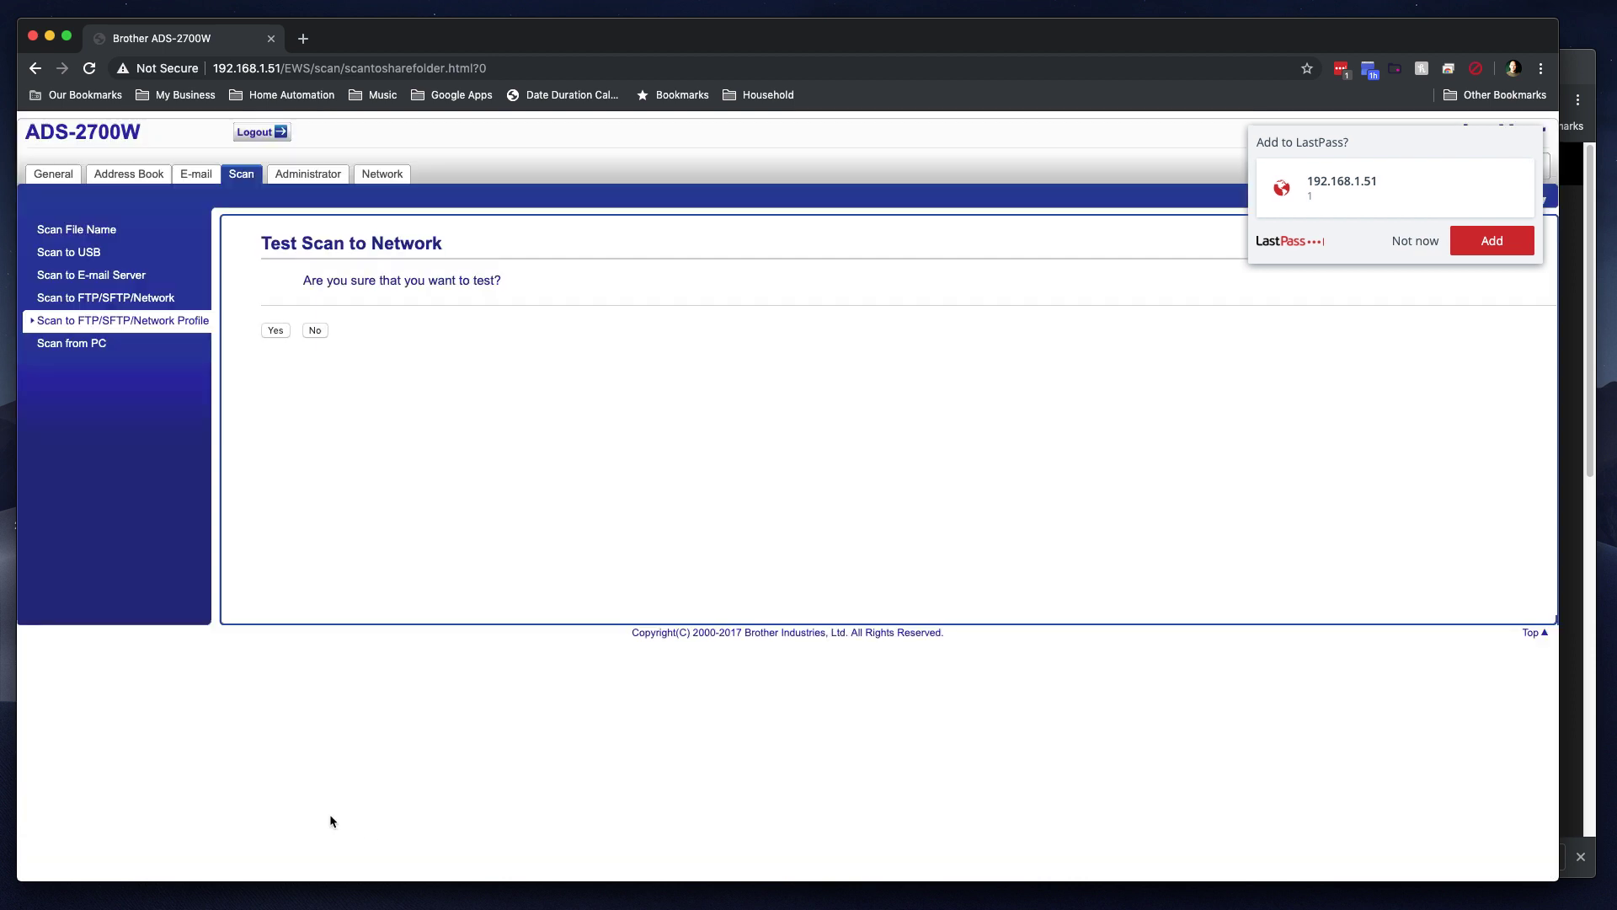
pyautogui.click(275, 331)
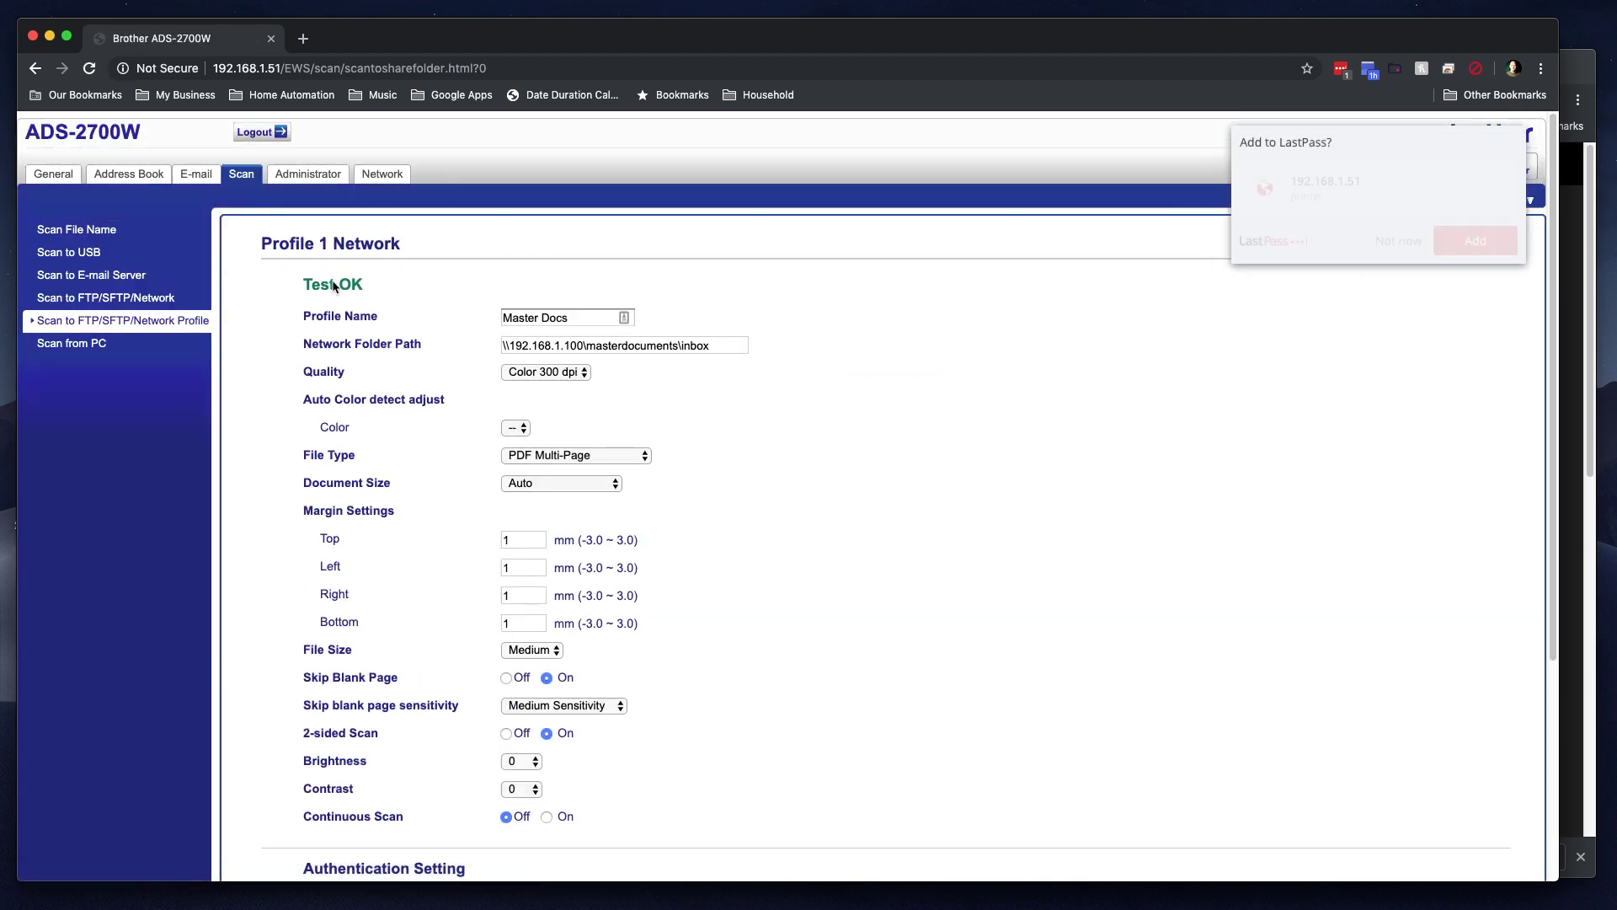
# Step: Dismiss the LastPass save-password prompt, review the Test OK result, and go to Administrator settings
pyautogui.click(1403, 241)
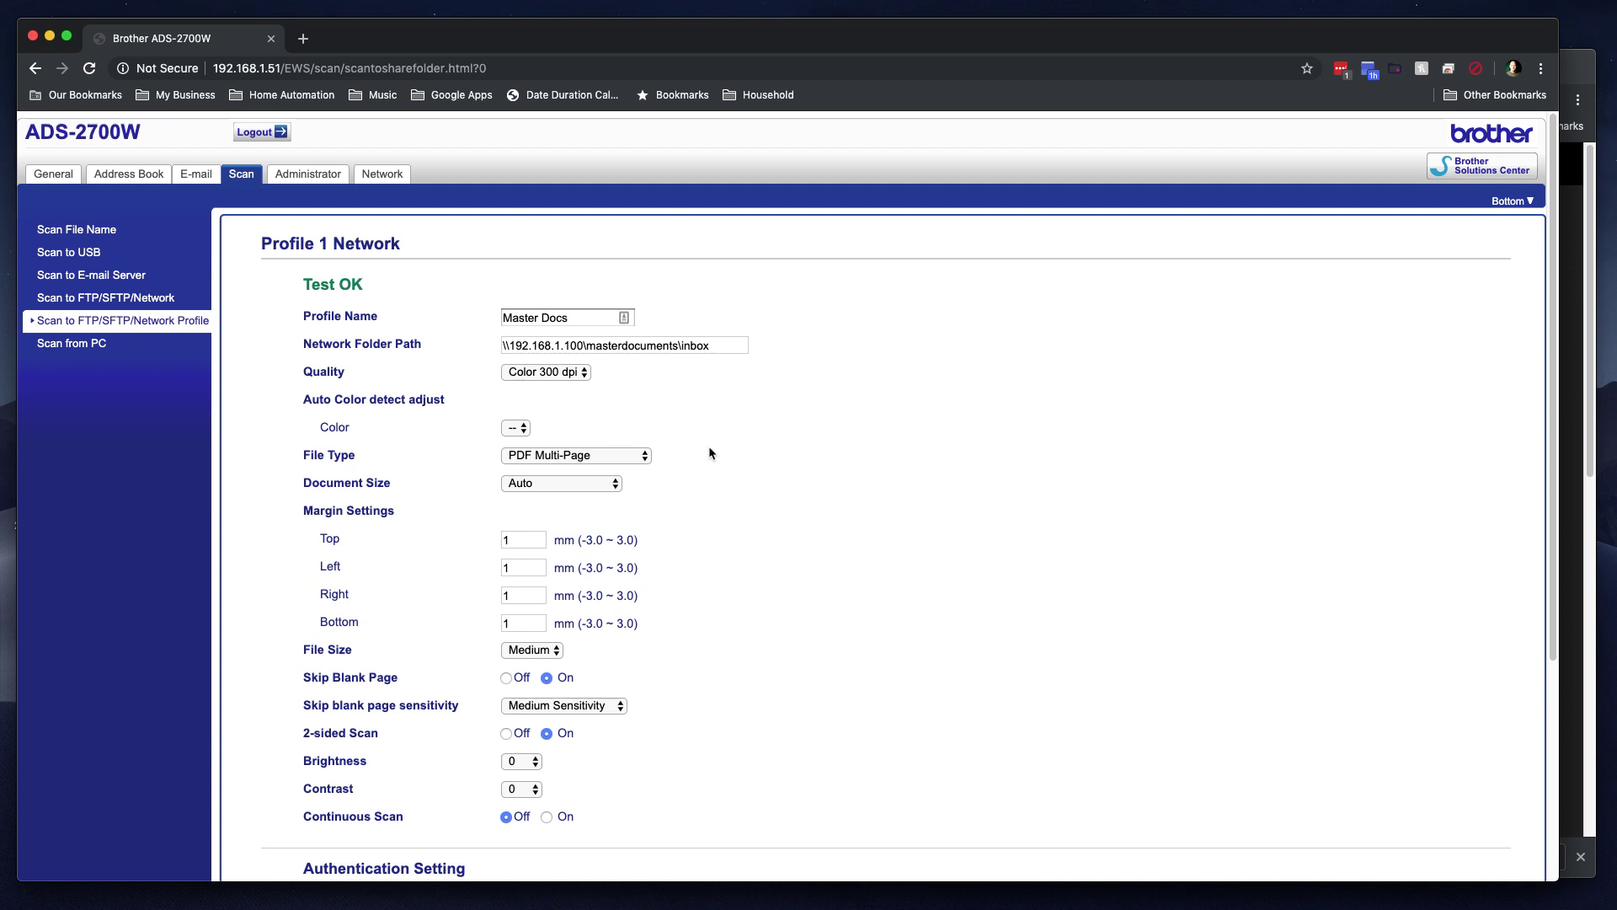
pyautogui.scroll(-4, 619, 515)
pyautogui.scroll(4, 506, 447)
pyautogui.click(311, 174)
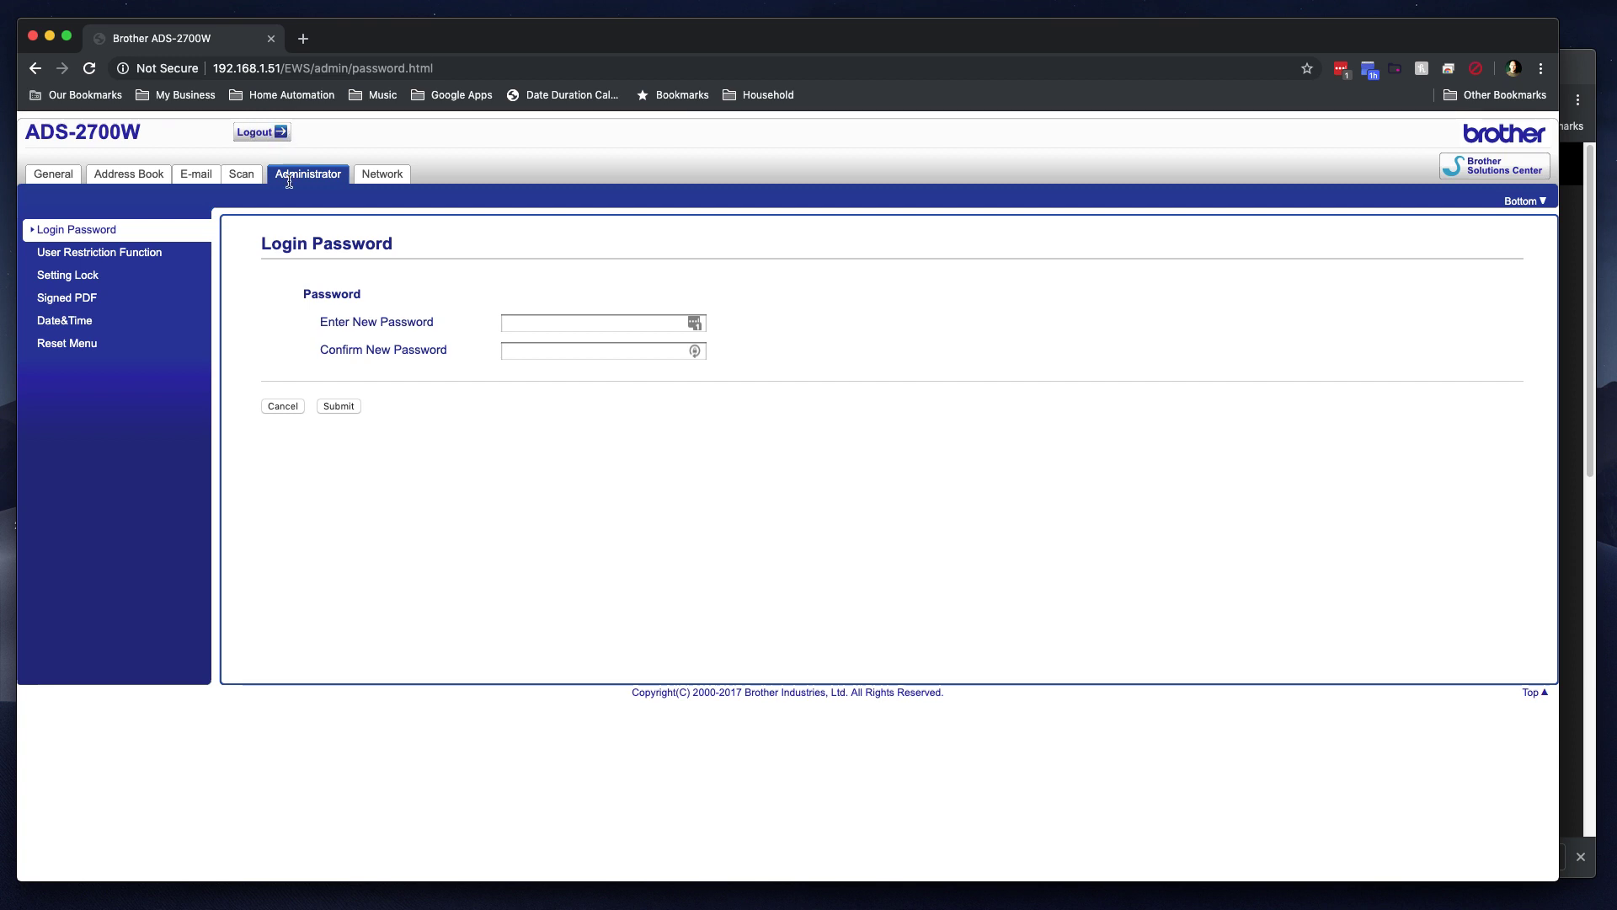
# Step: Browse the Administrator pages User Restriction, Setting Lock and Signed PDF, ending on Date&Time
pyautogui.click(97, 254)
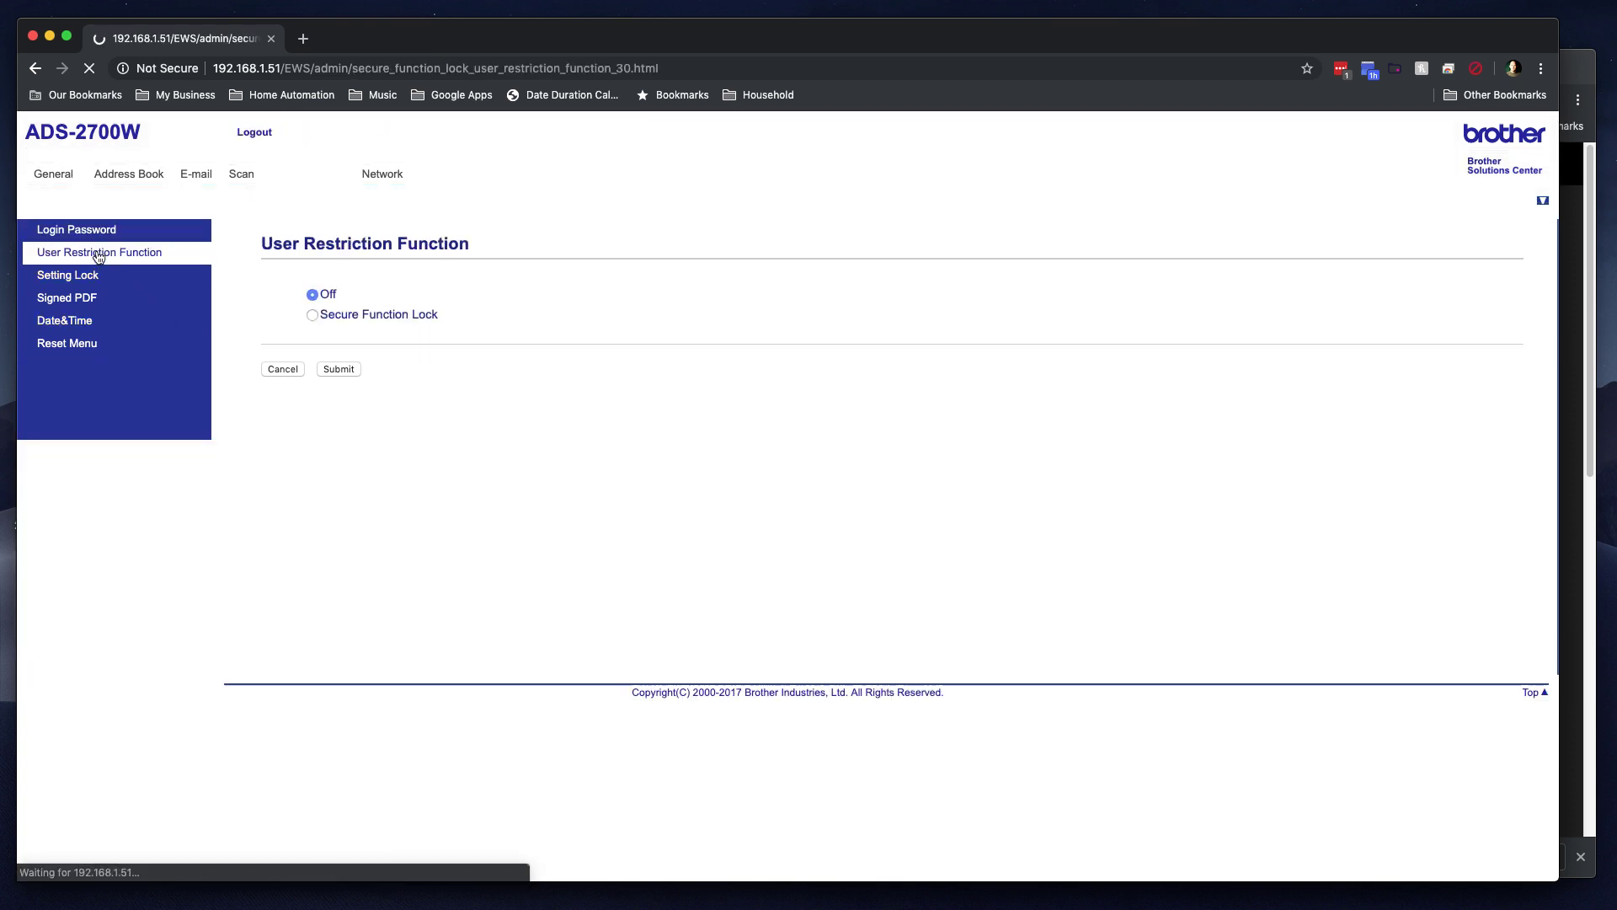
pyautogui.click(66, 280)
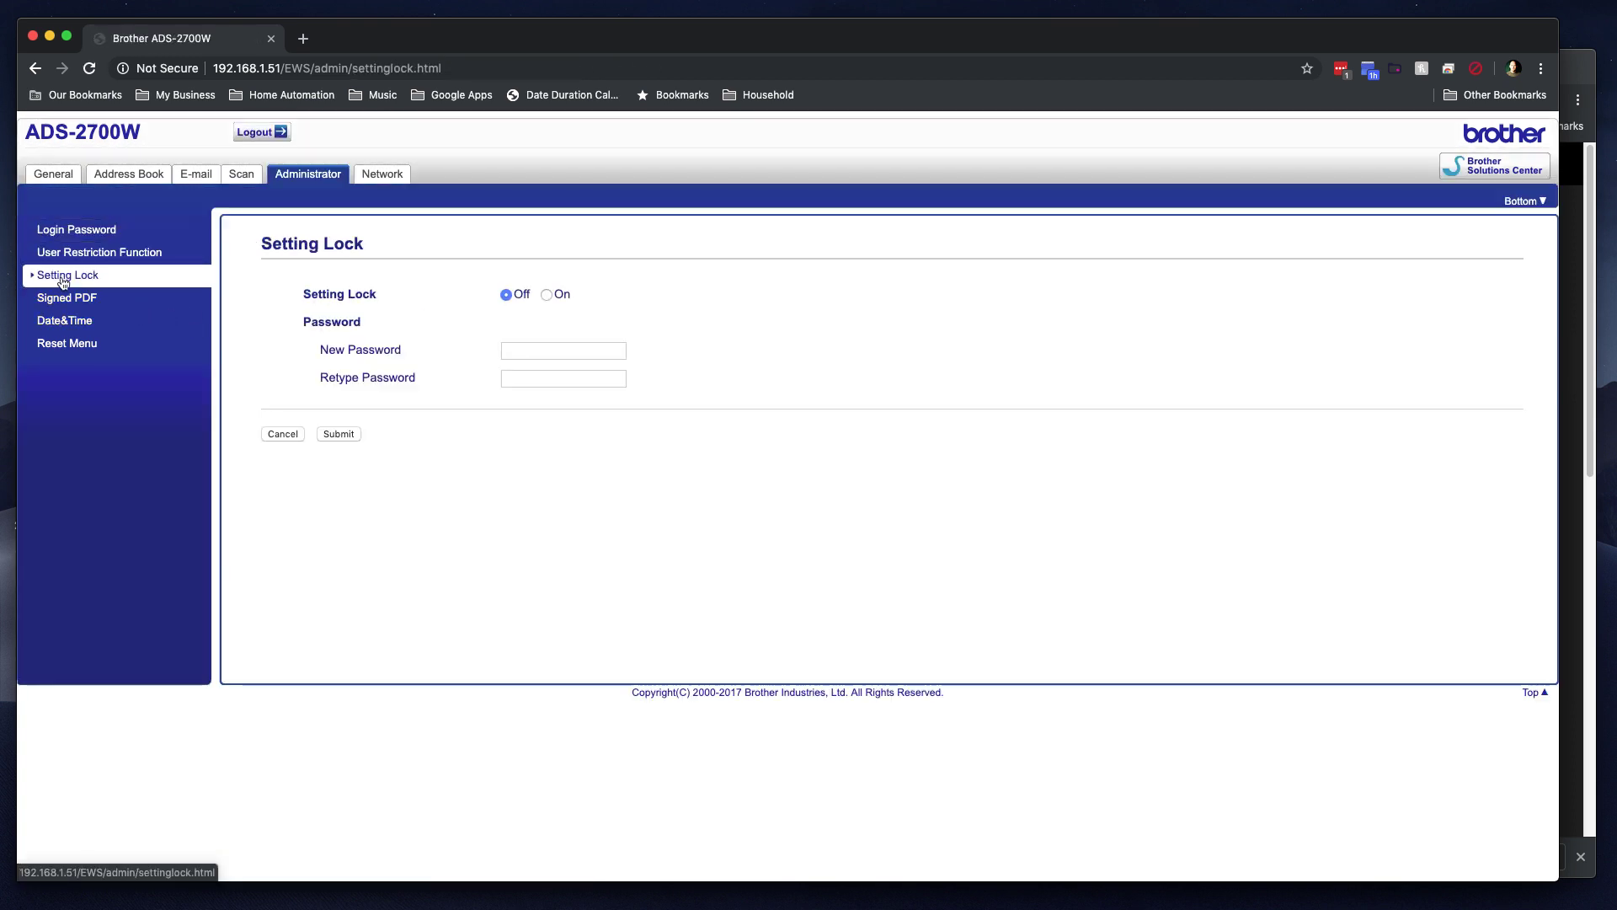
pyautogui.click(66, 299)
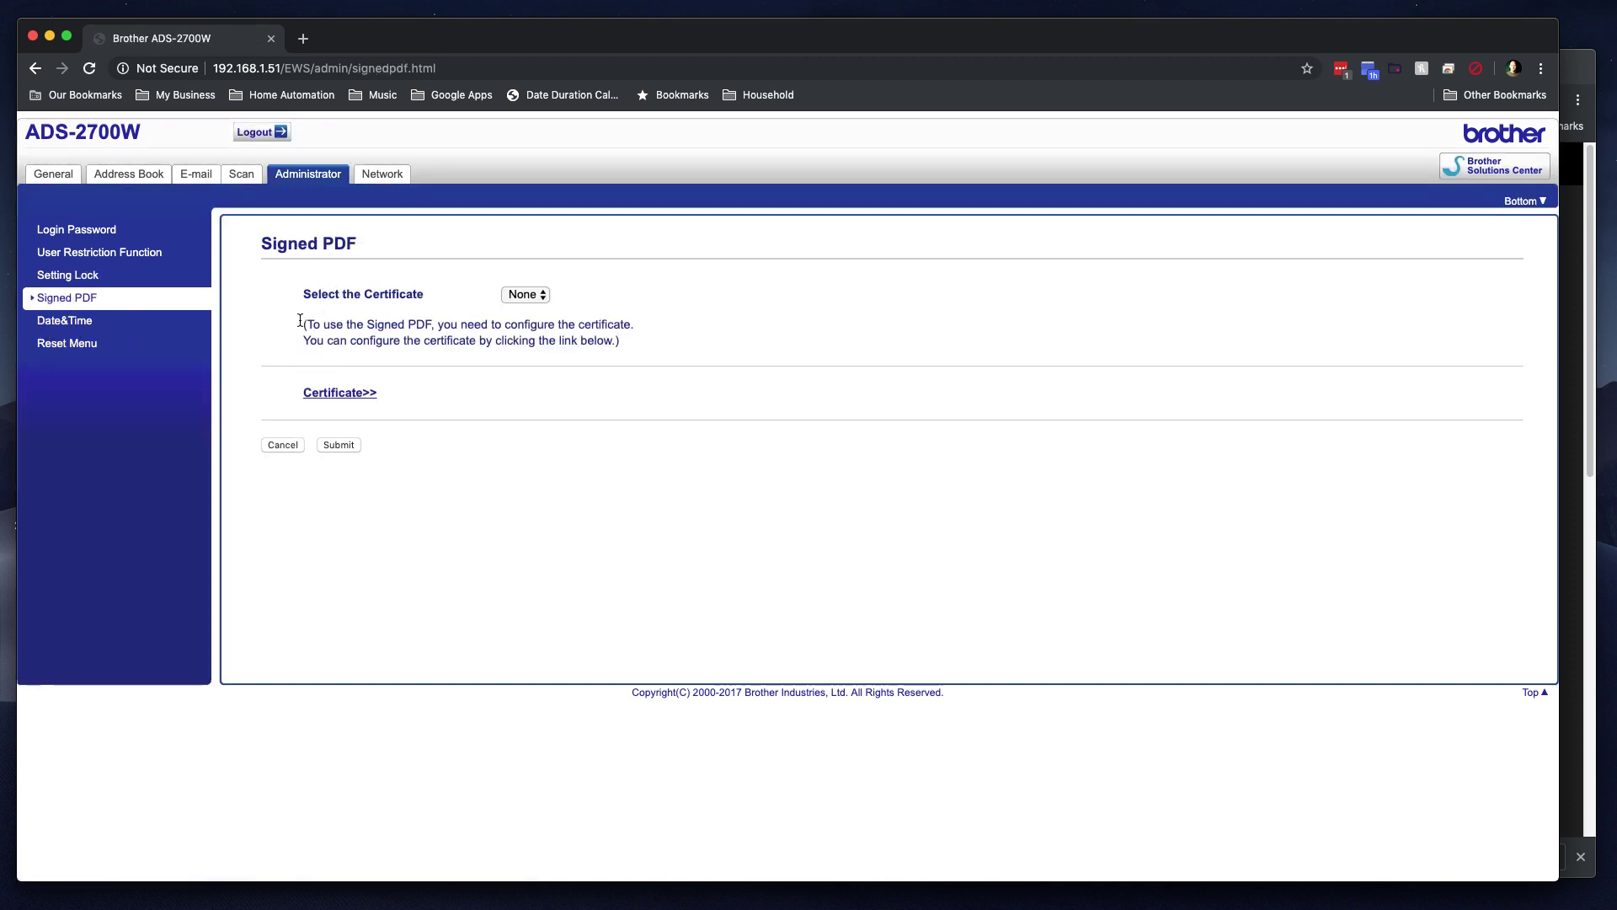
pyautogui.click(64, 321)
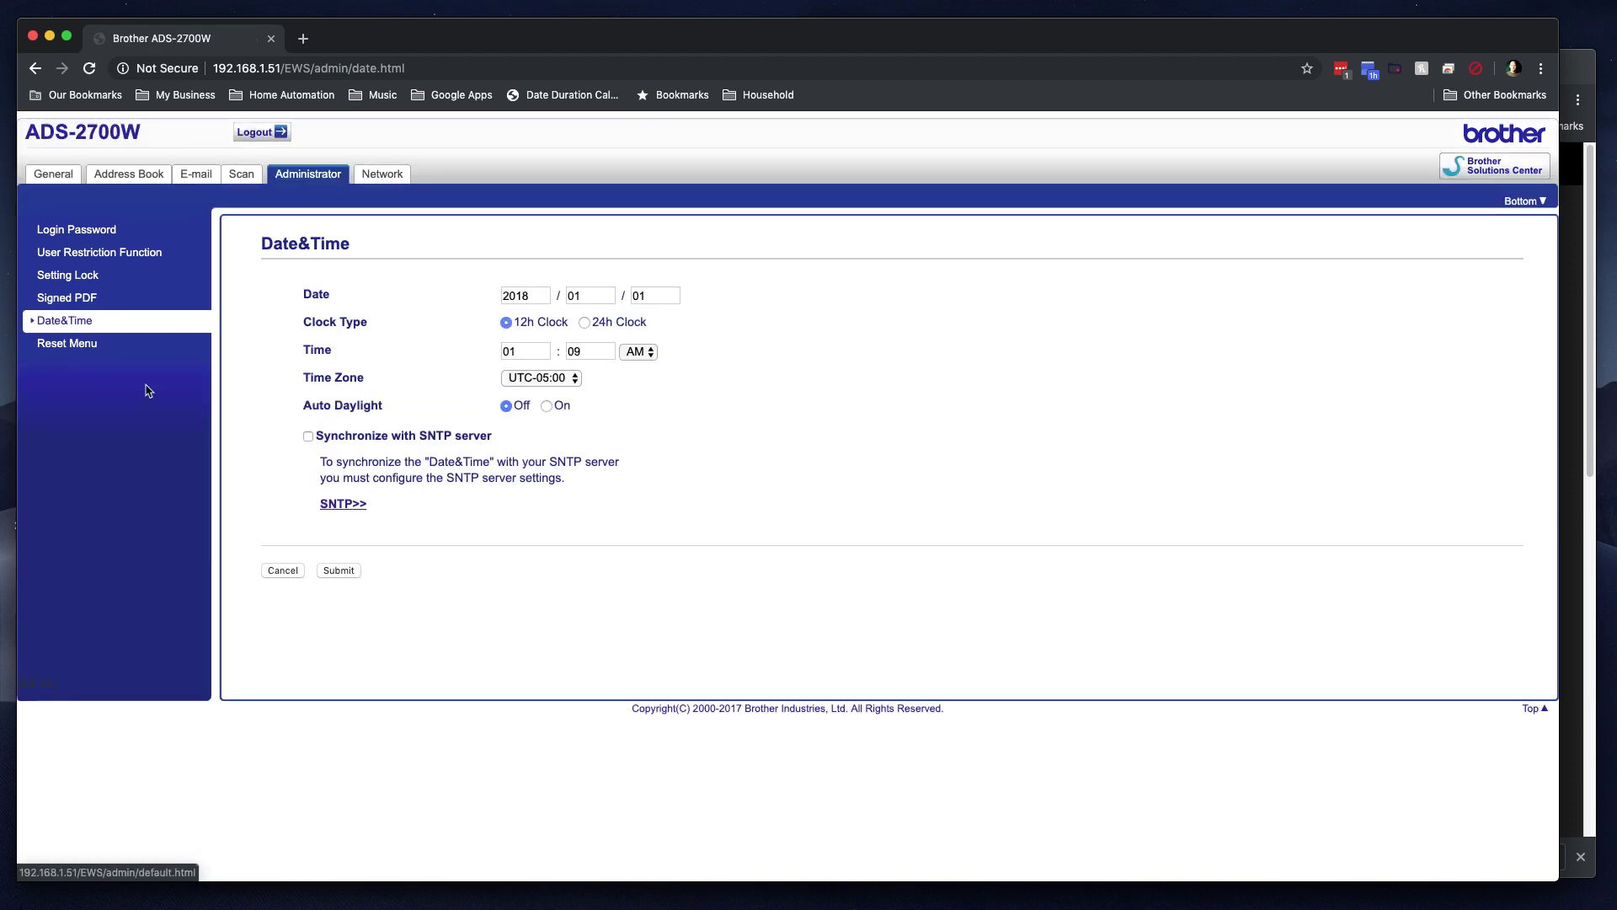
# Step: Choose time zone UTC-07:00, enable SNTP synchronization, and save the SNTP server settings
pyautogui.click(536, 377)
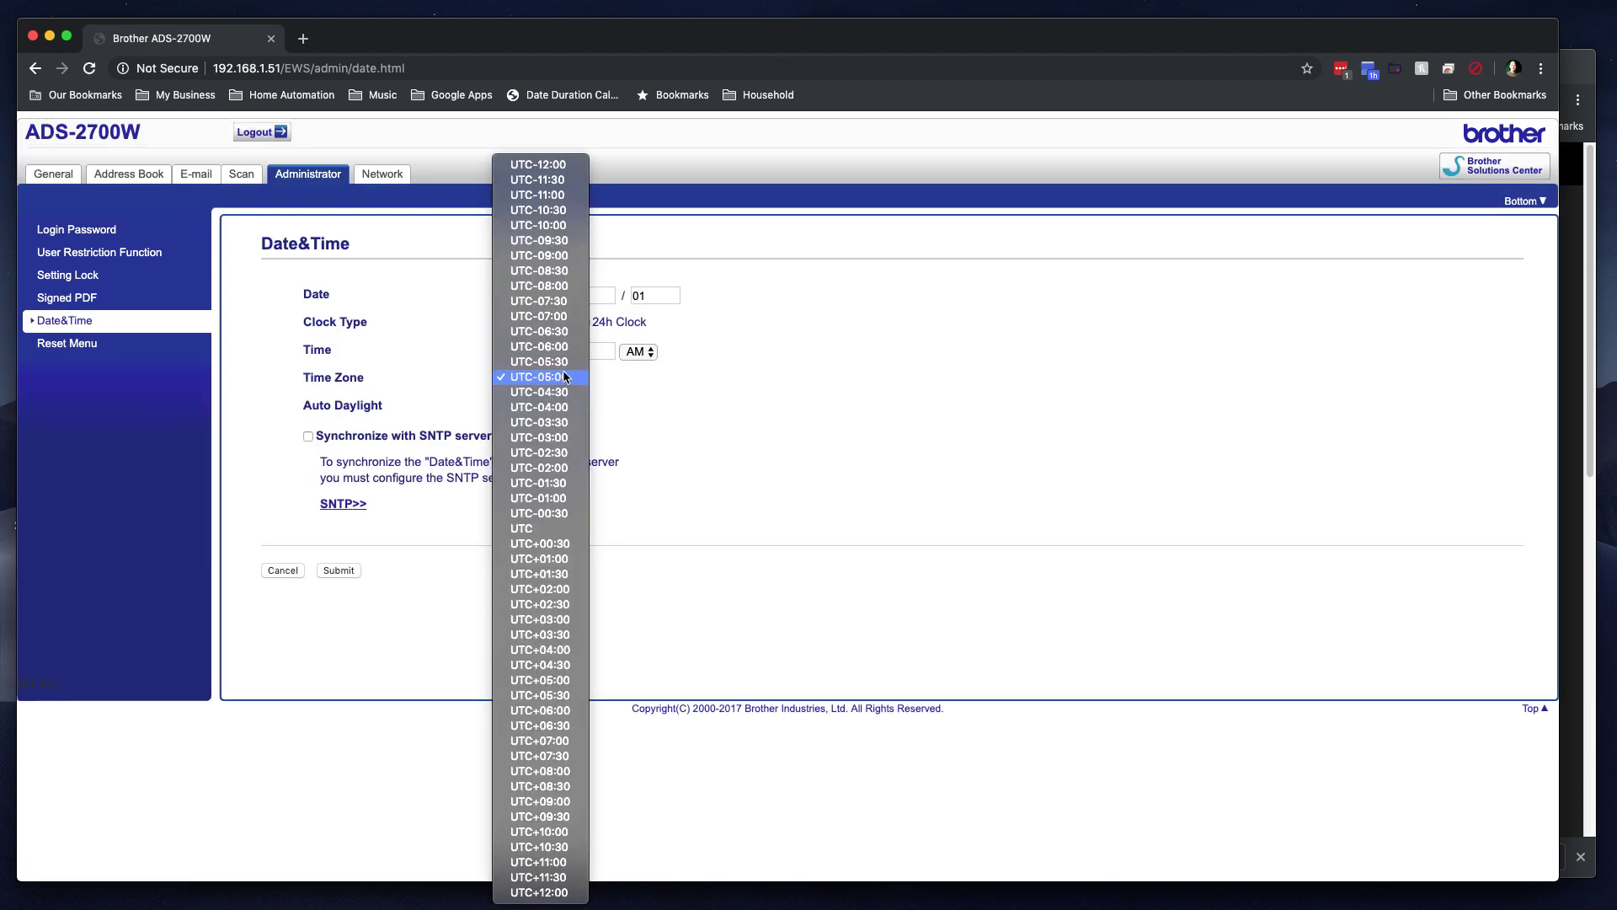
pyautogui.click(562, 322)
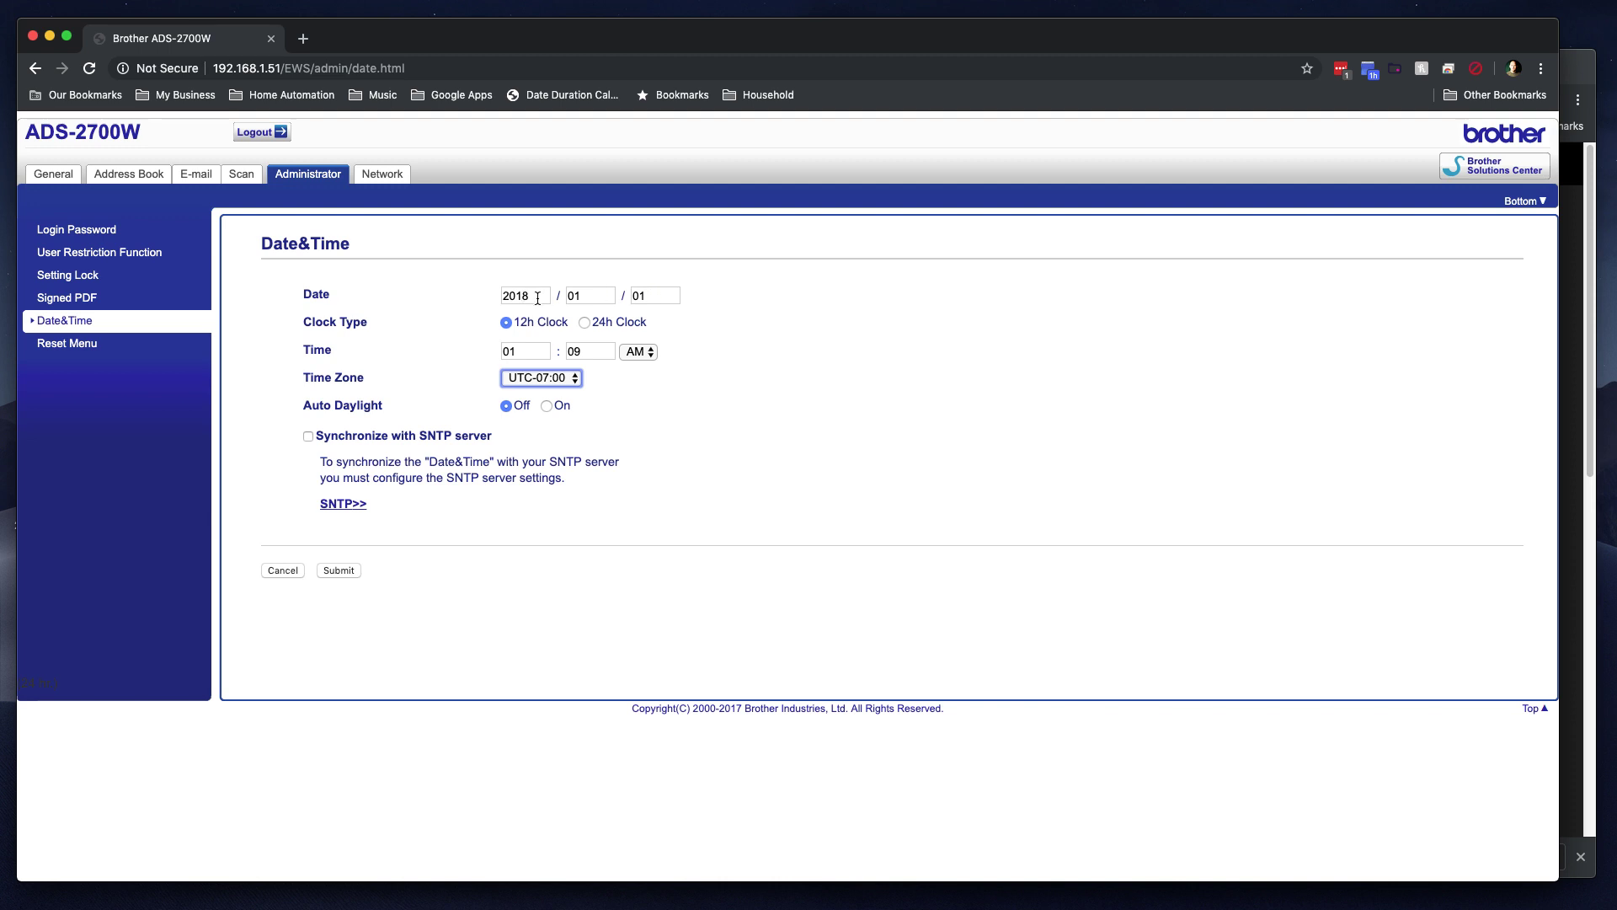
pyautogui.click(307, 437)
pyautogui.click(342, 503)
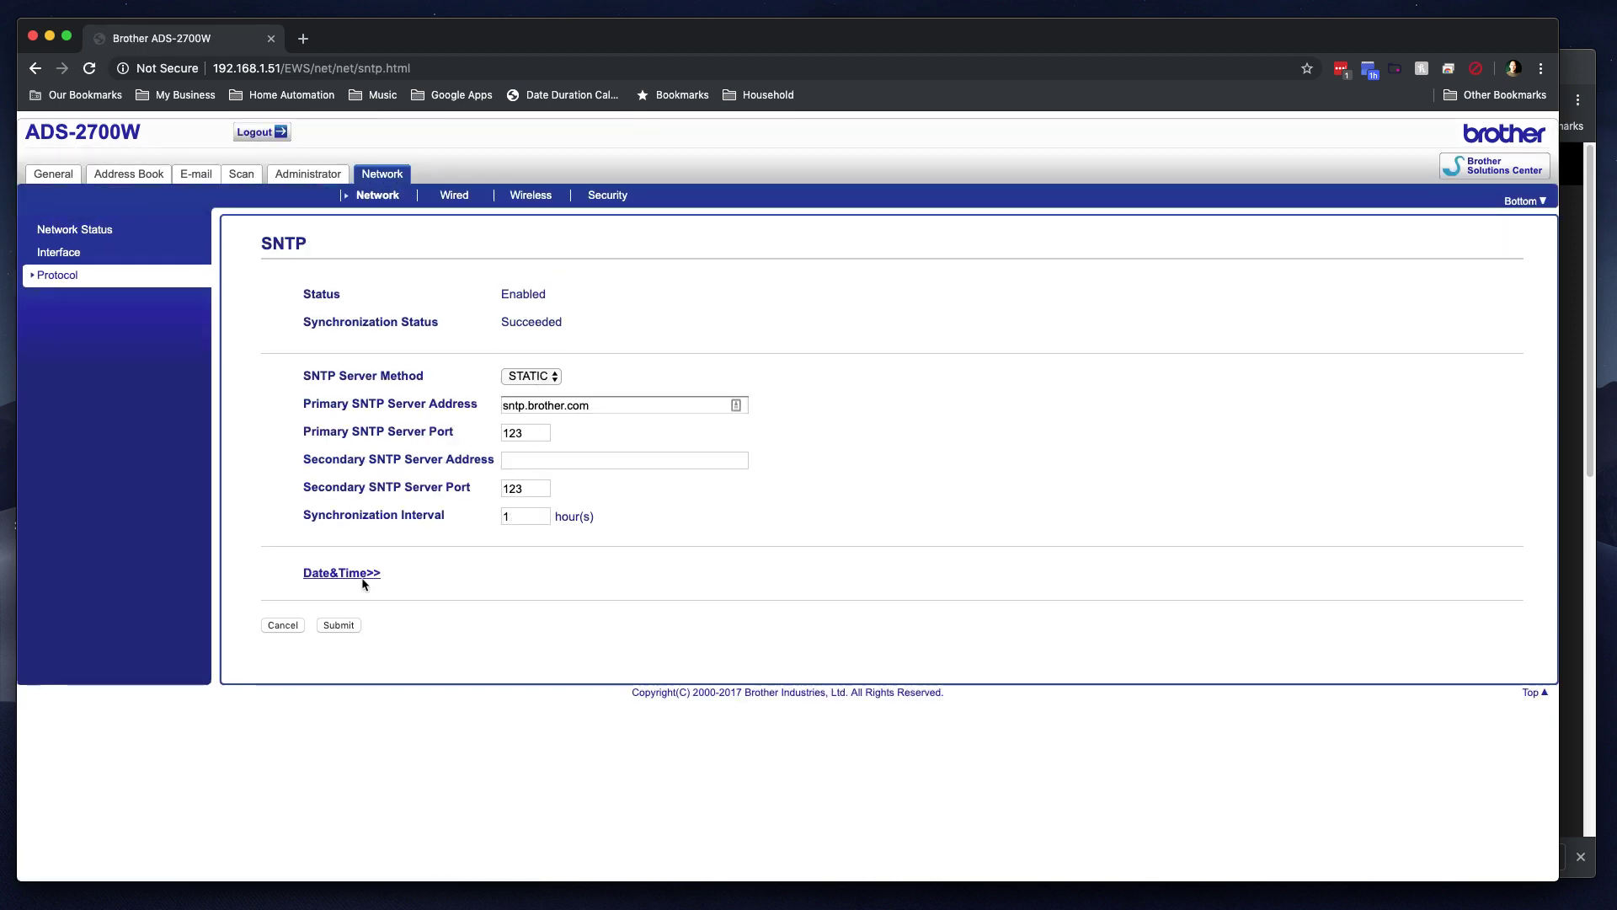
pyautogui.click(352, 625)
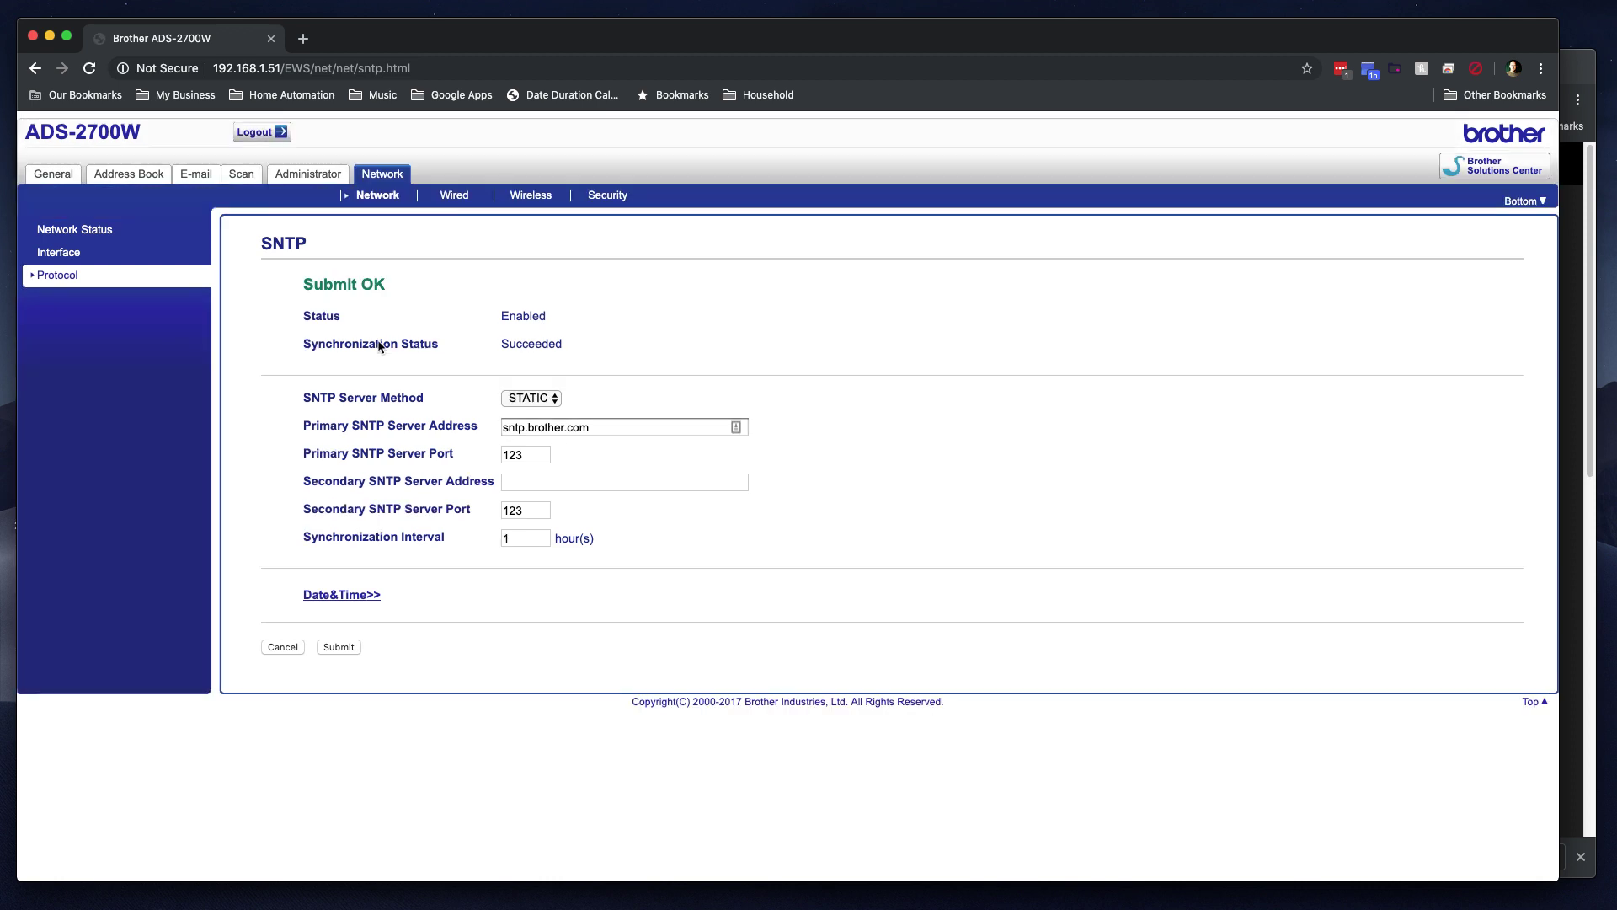
# Step: Back on Date&Time, reselect UTC-07:00 with SNTP sync and submit the date and time settings
pyautogui.click(74, 232)
pyautogui.click(305, 176)
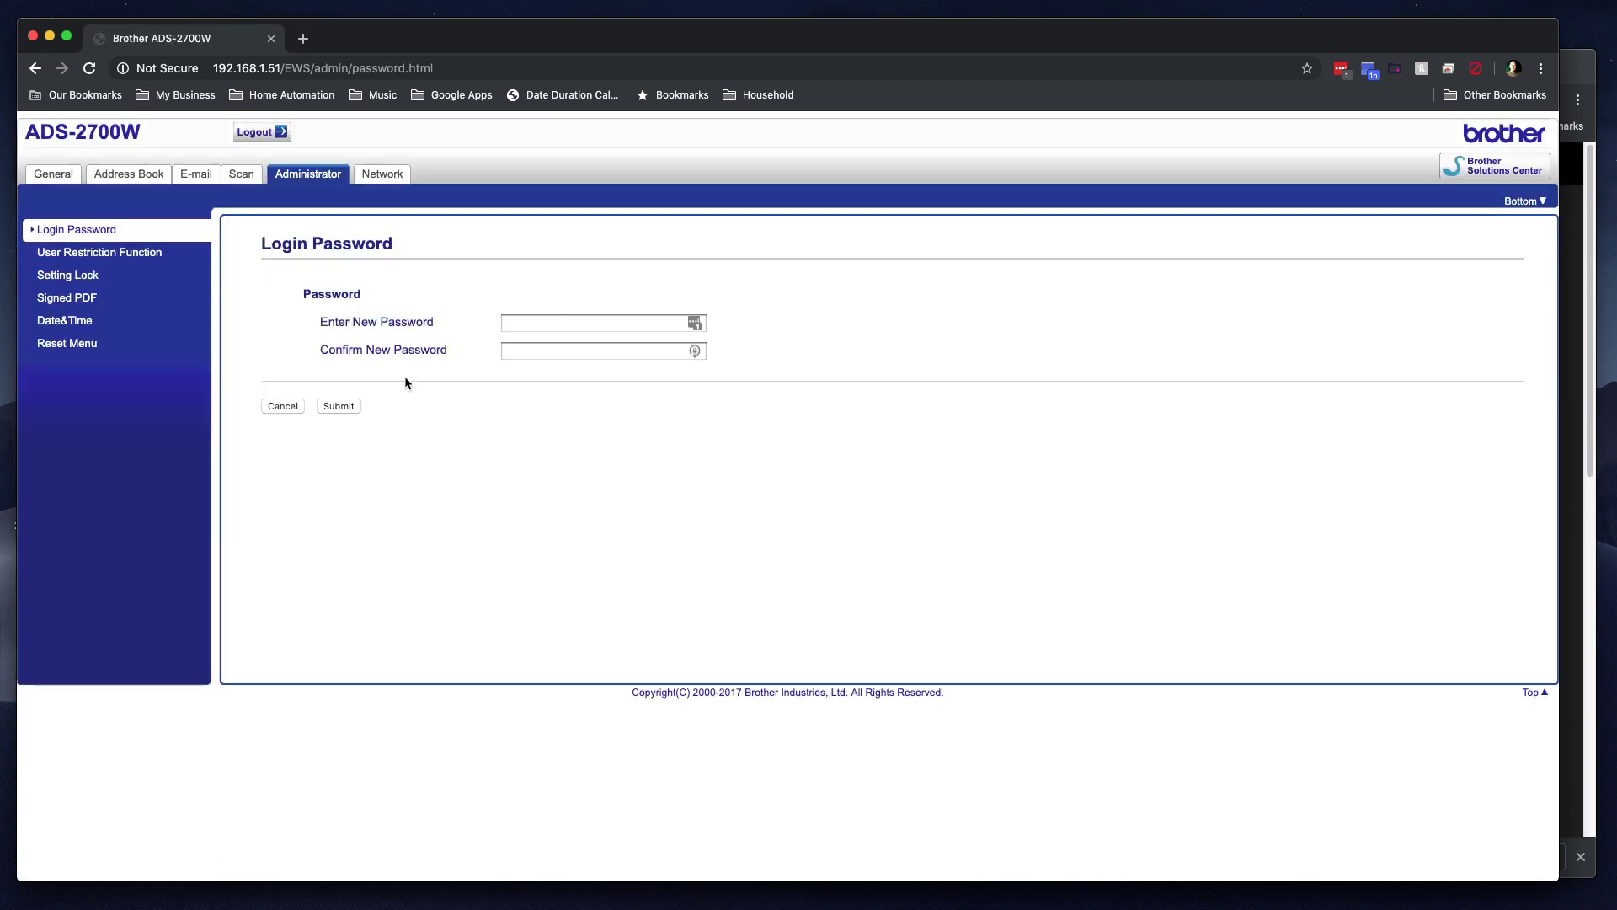
pyautogui.click(65, 321)
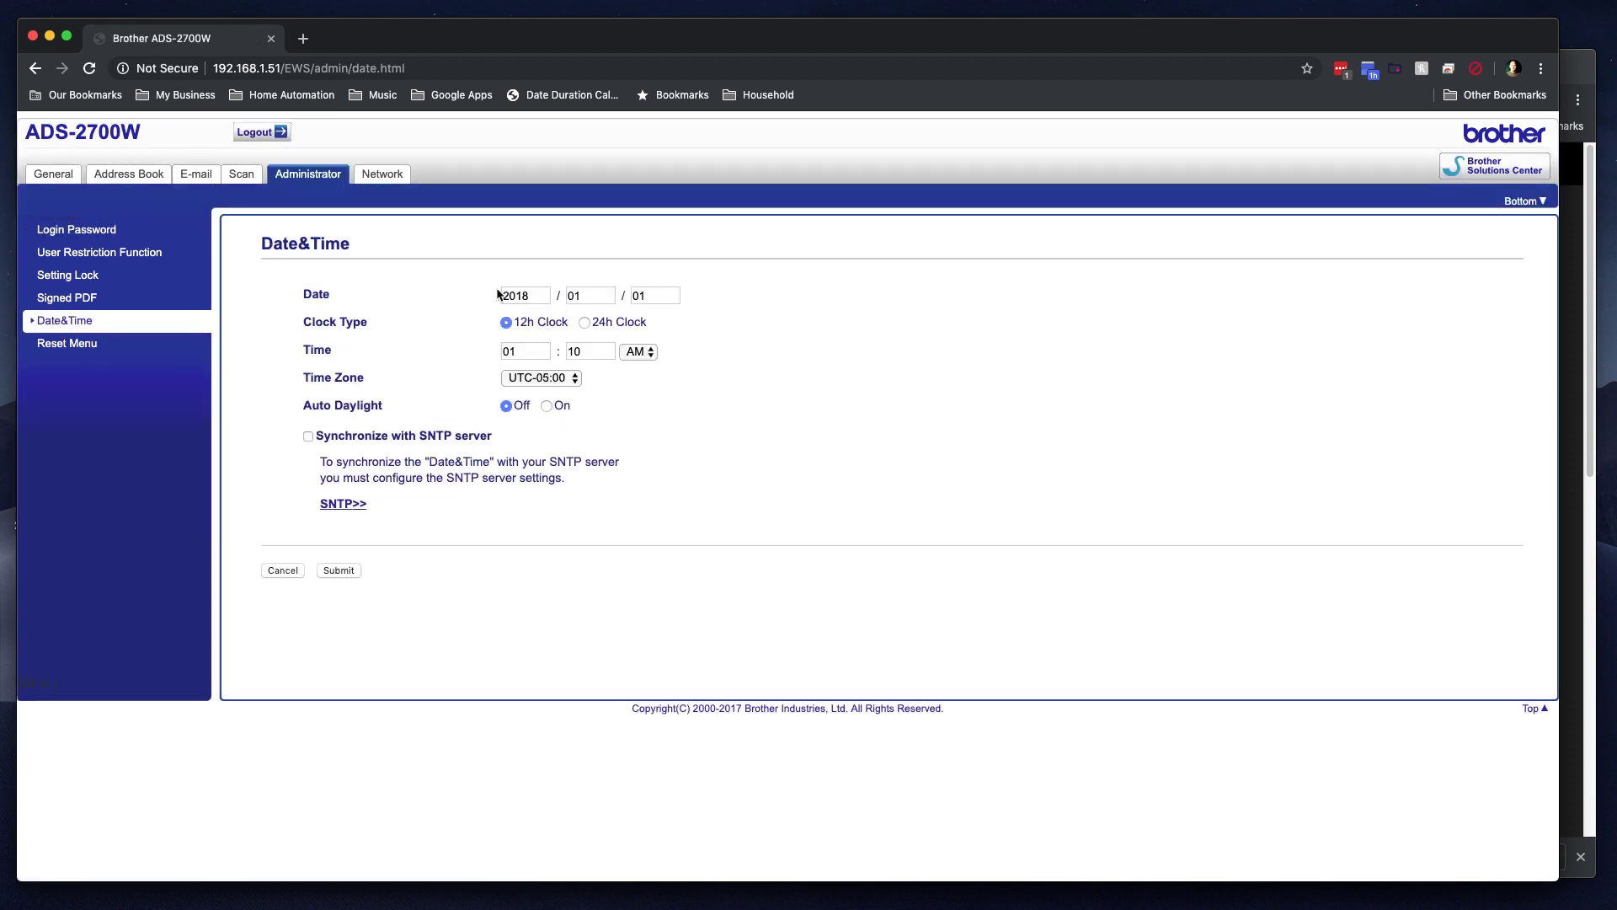
pyautogui.click(536, 351)
pyautogui.click(548, 377)
pyautogui.click(412, 529)
pyautogui.click(309, 435)
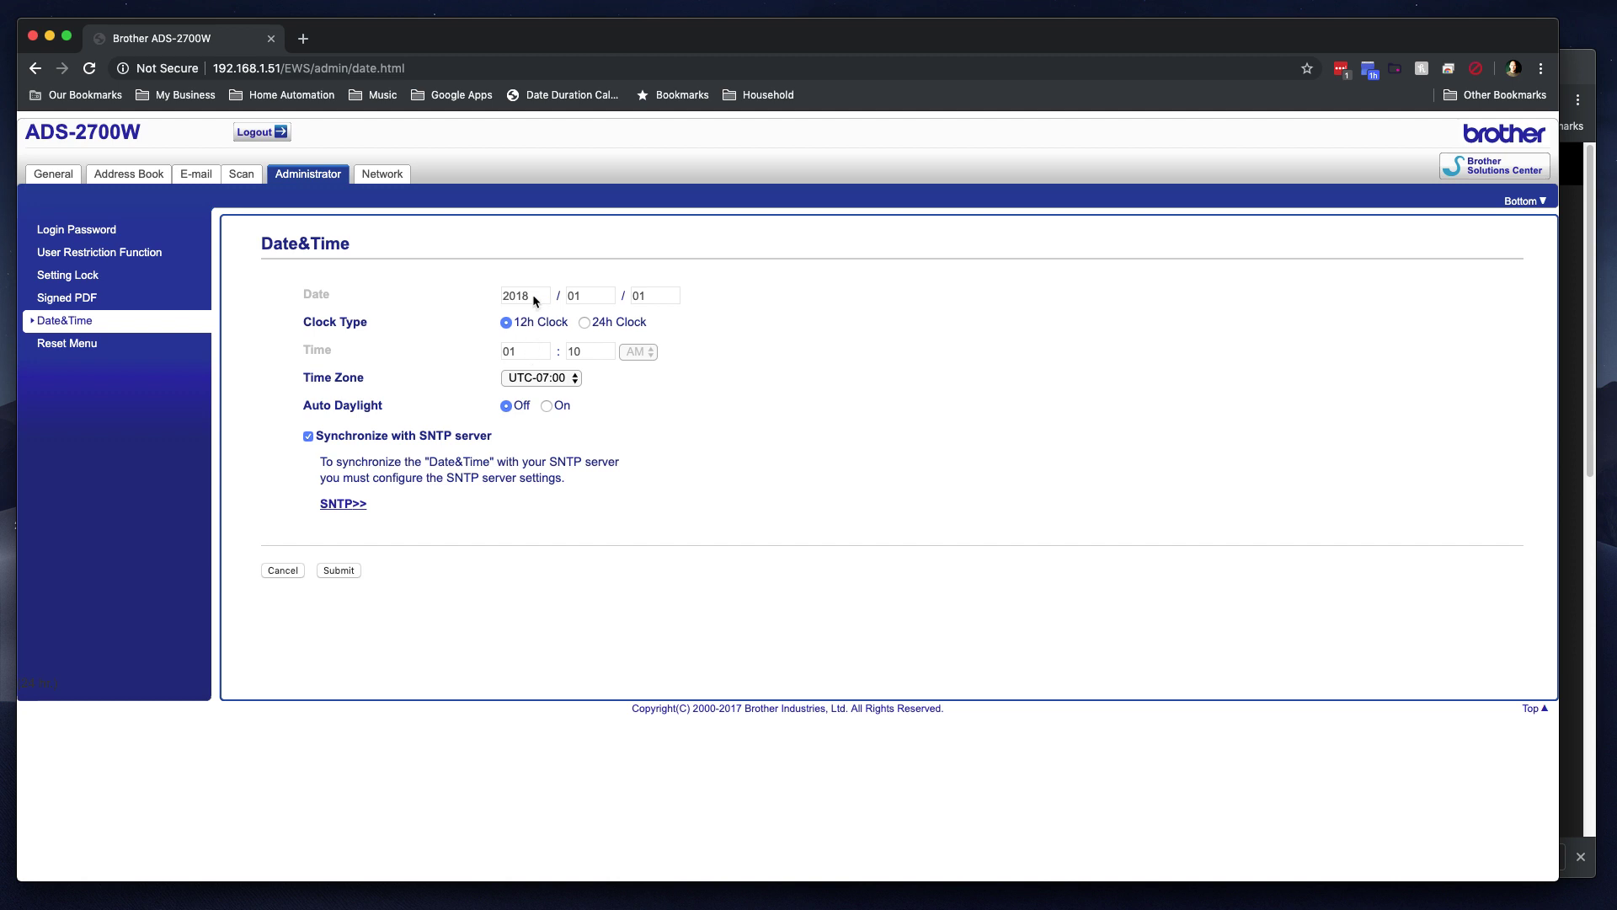
pyautogui.click(336, 572)
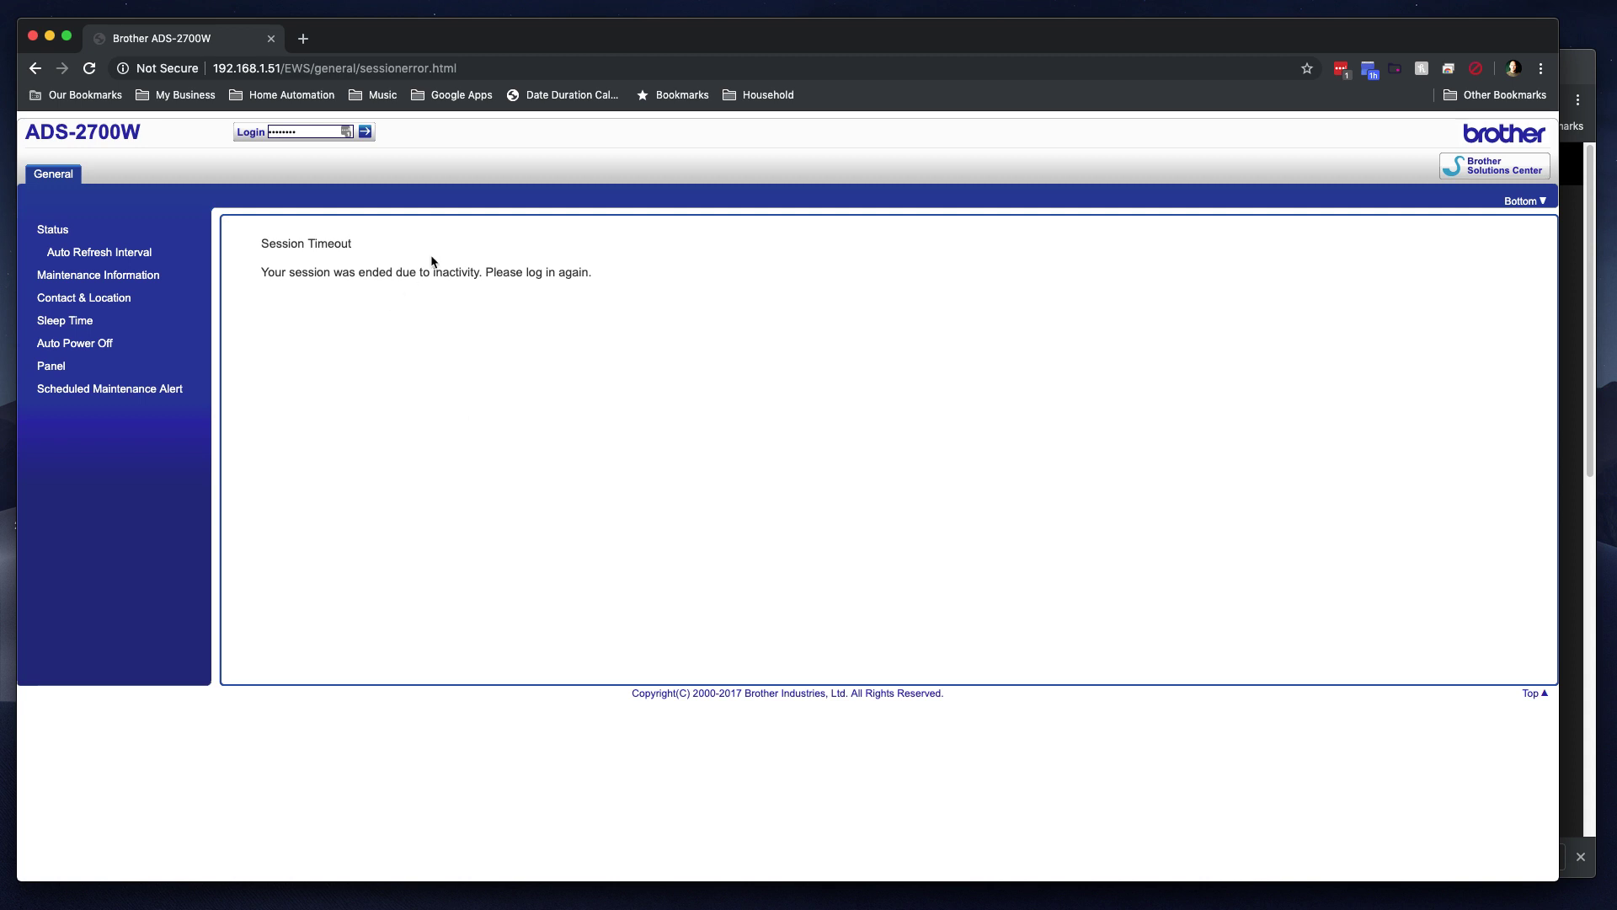
# Step: Log back in, confirm Date&Time shows 2019/08/16 at UTC-07:00, then view Reset Menu and Network Status
pyautogui.click(314, 127)
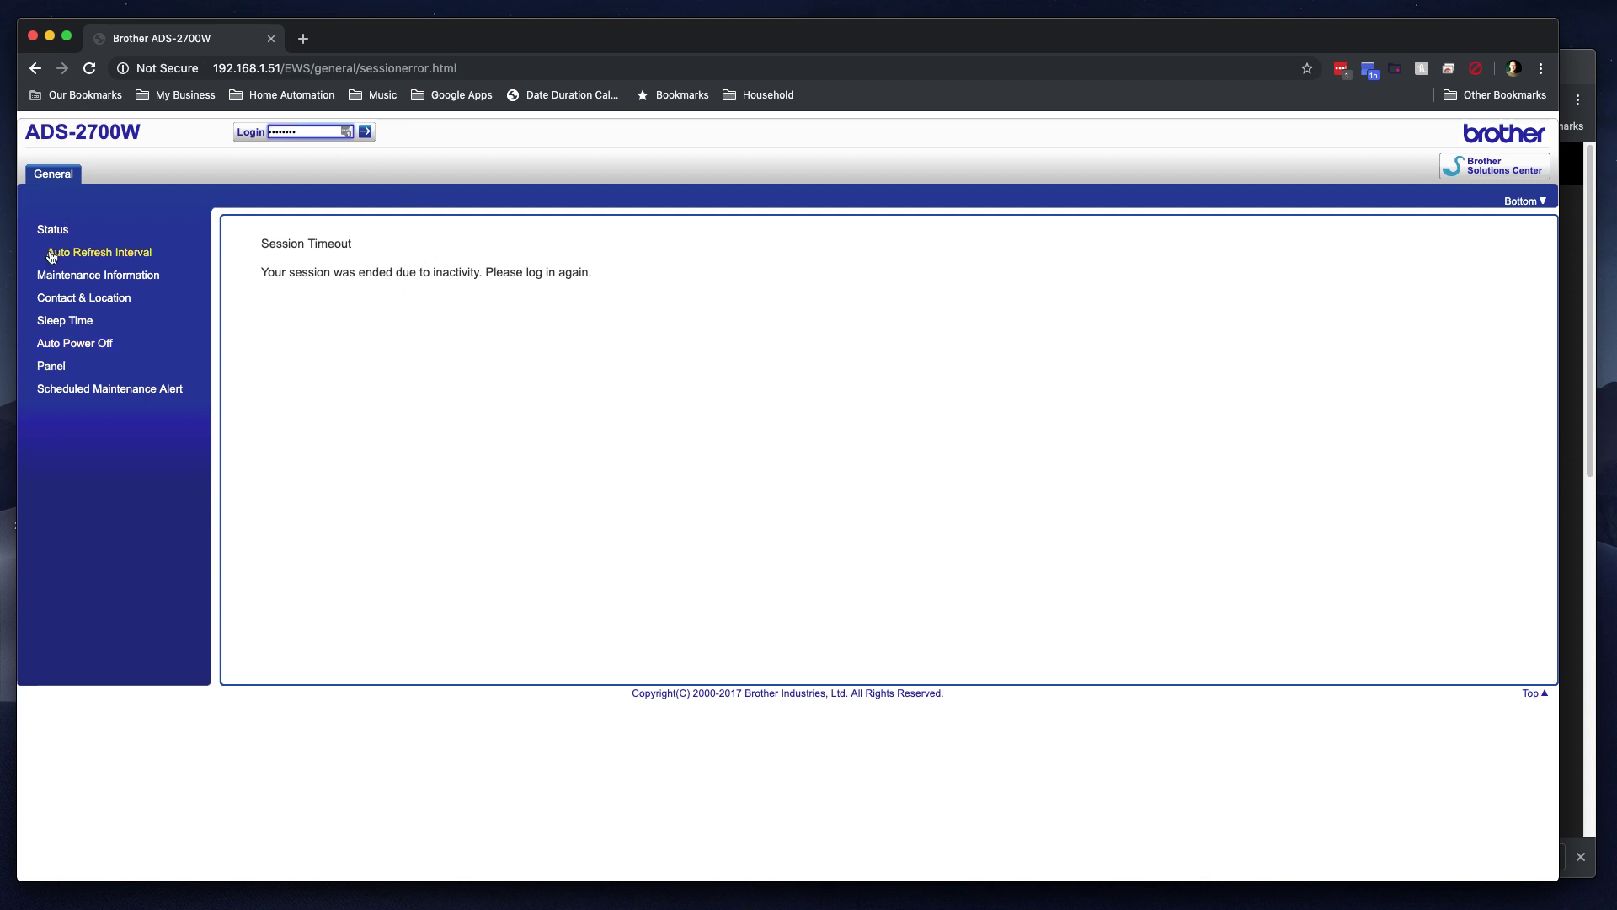
pyautogui.click(365, 132)
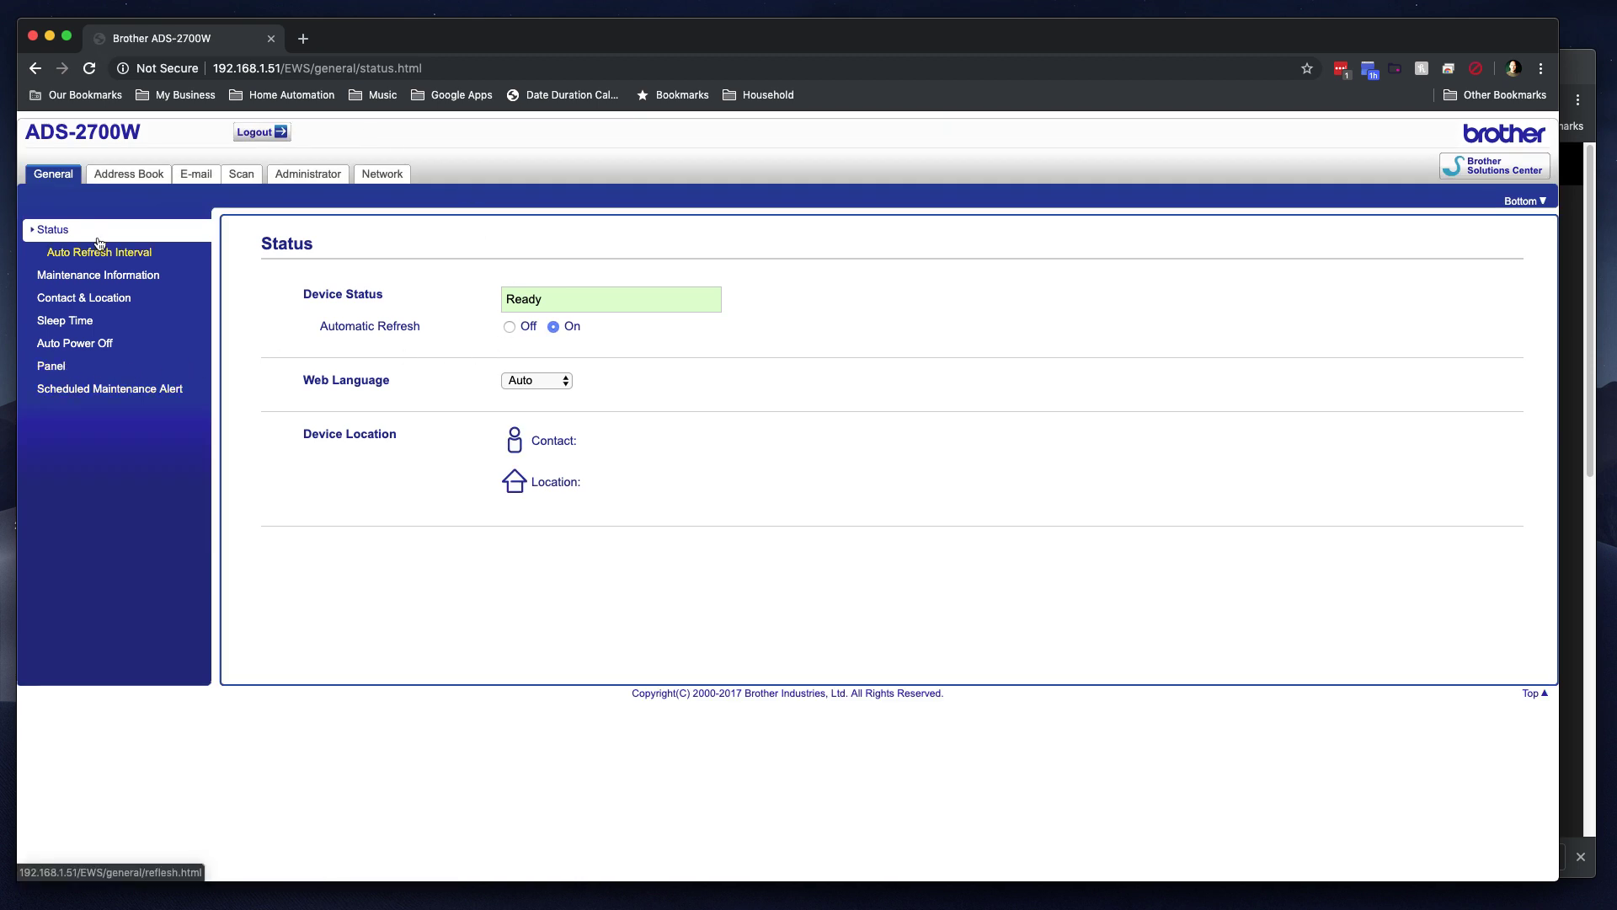
pyautogui.click(320, 176)
pyautogui.click(73, 321)
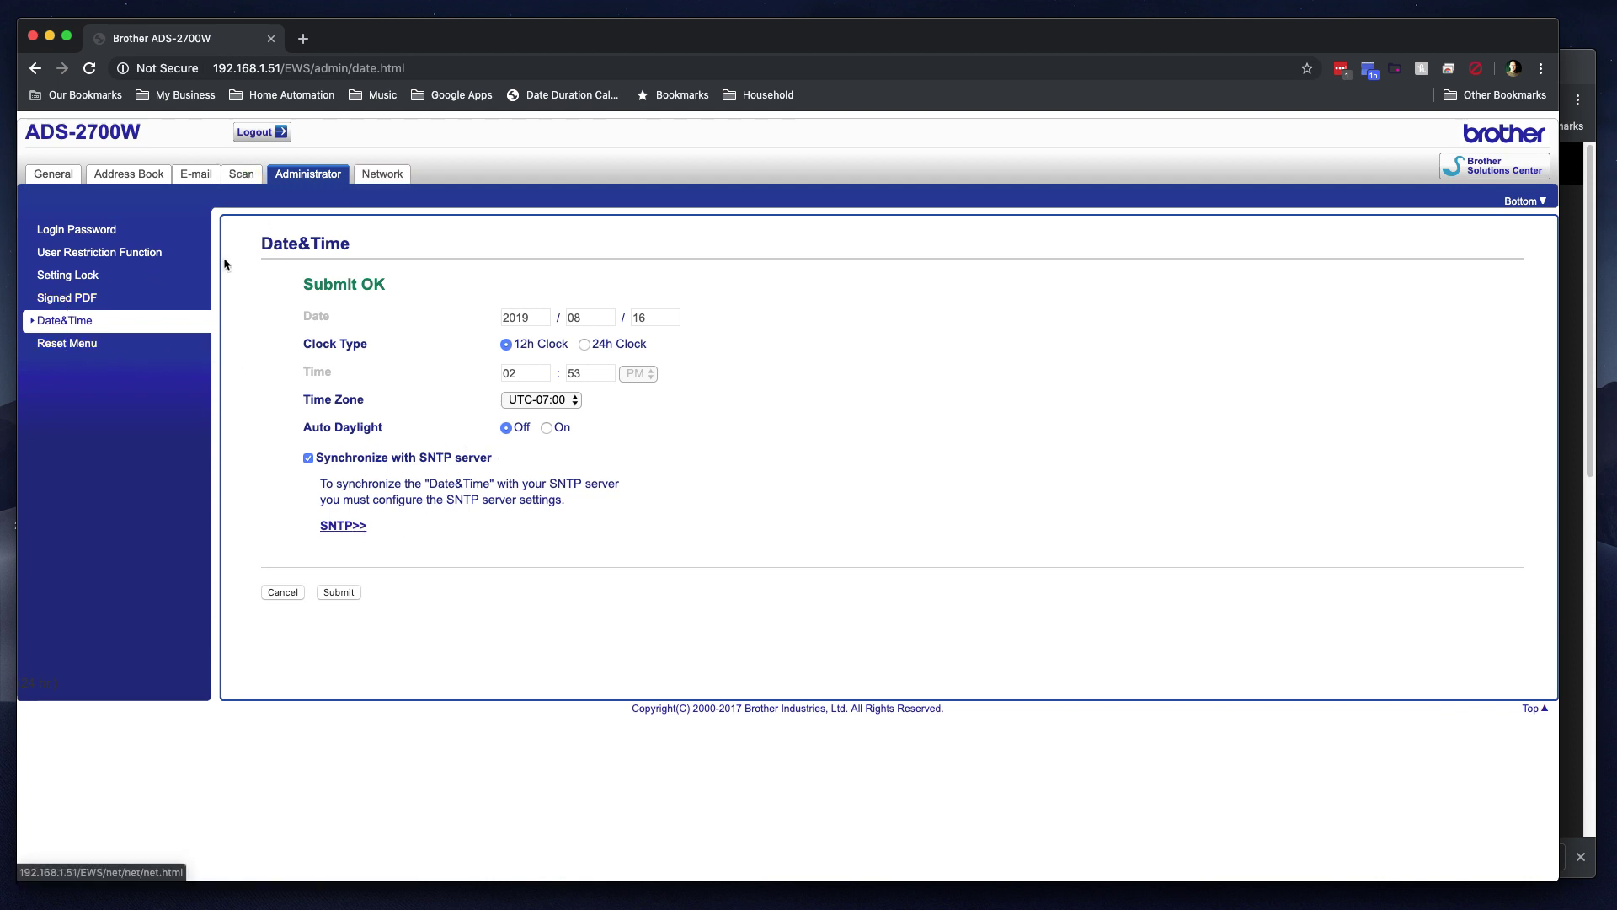
pyautogui.click(70, 343)
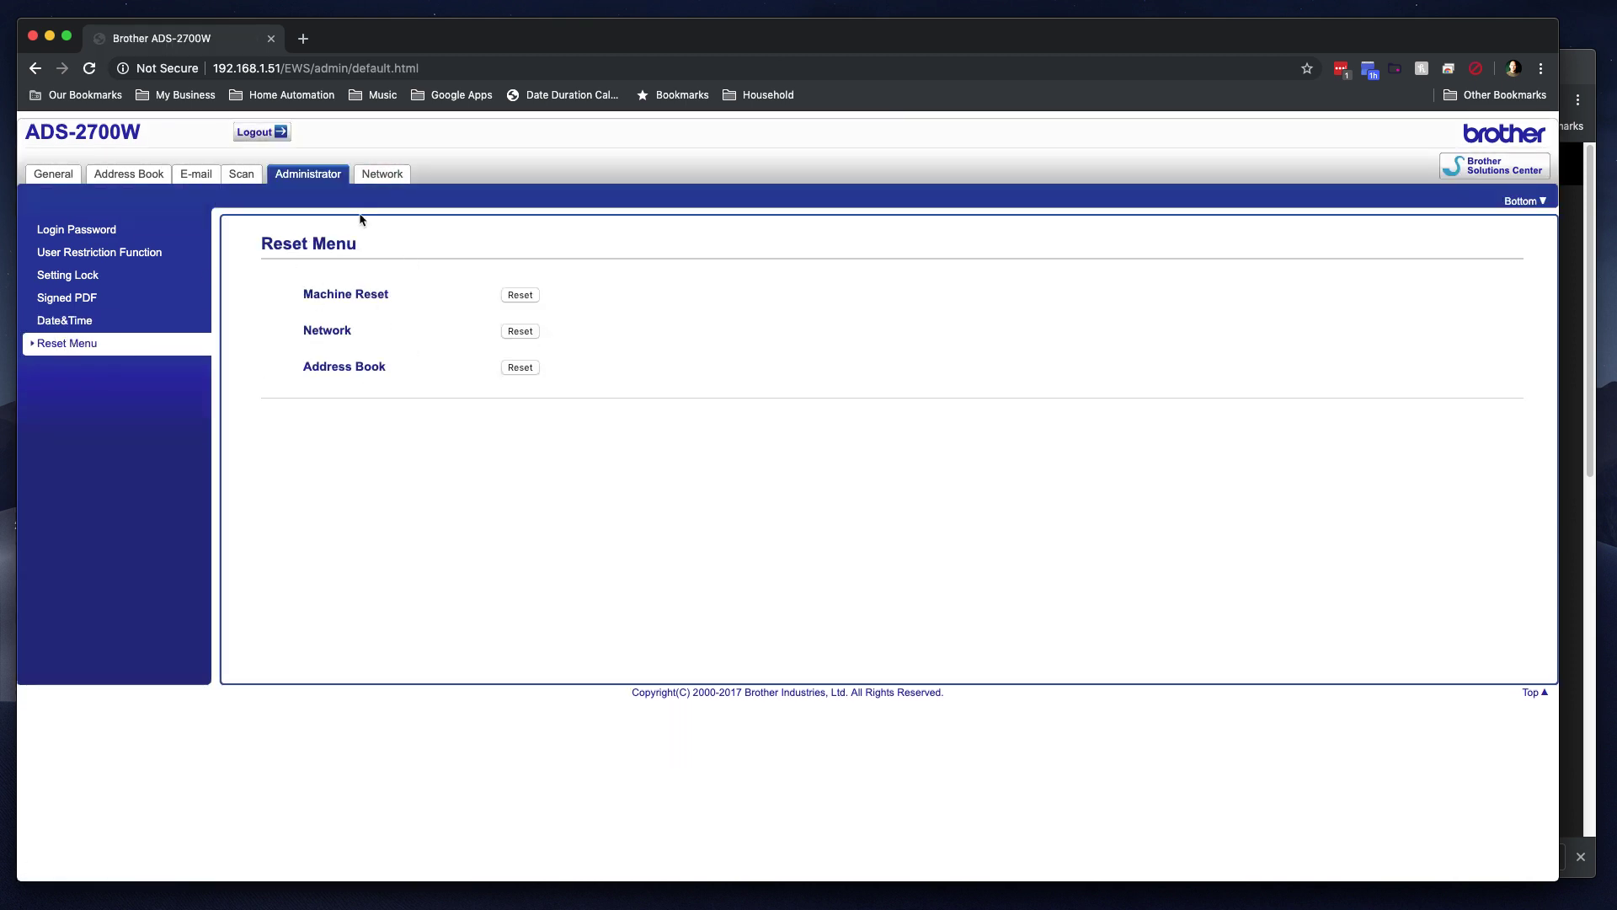
pyautogui.click(368, 169)
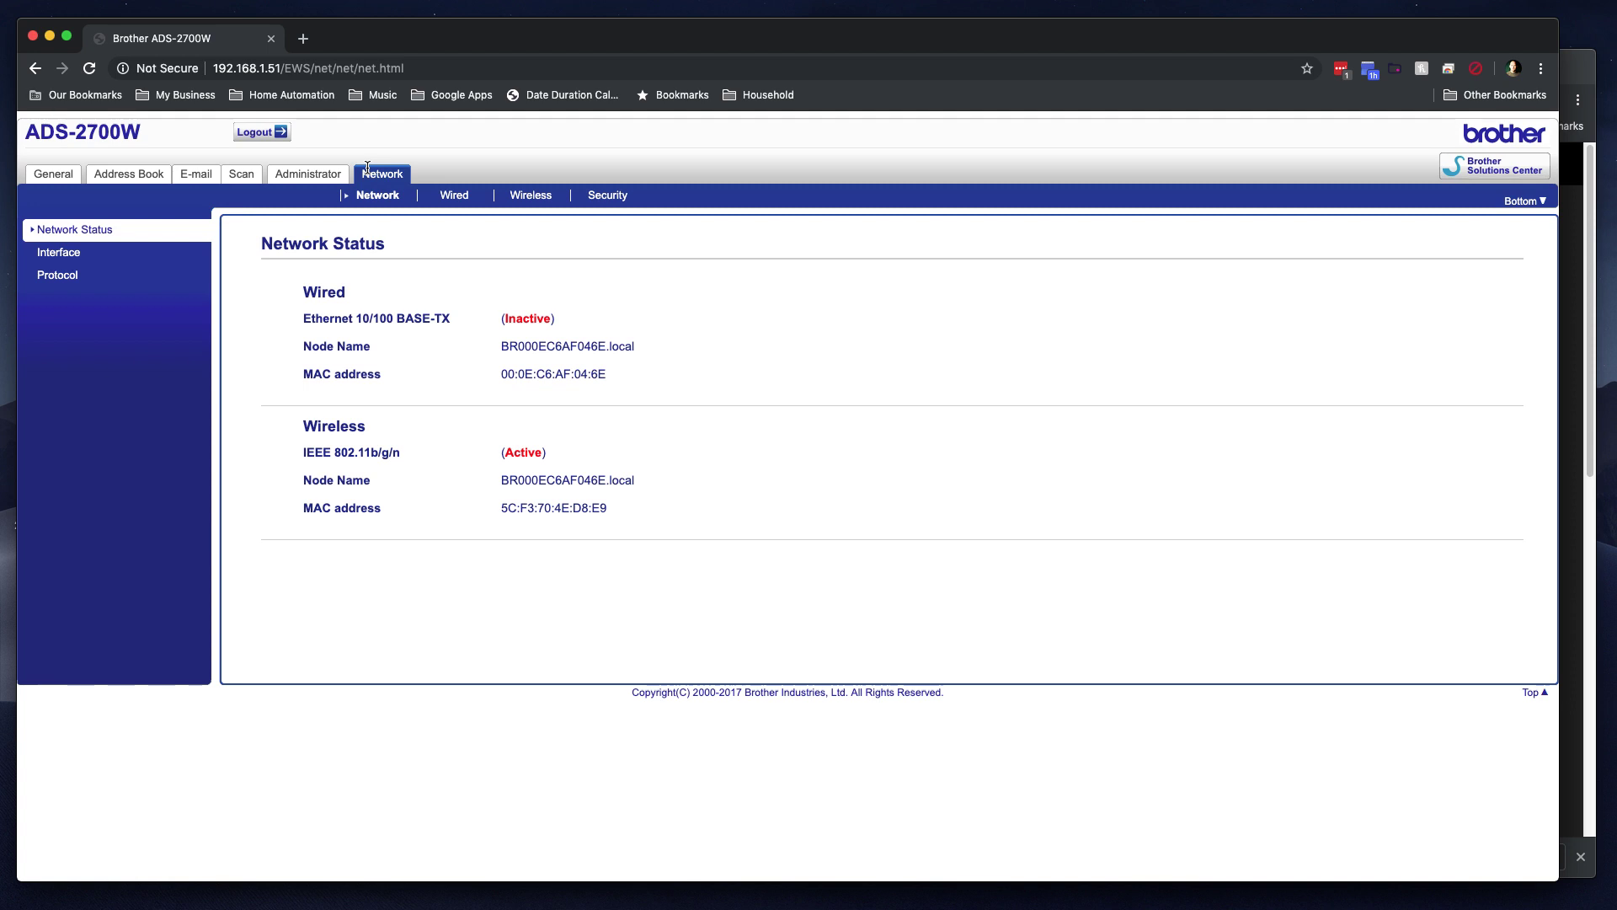
# Step: Review the network Interface page and the Network Status wireless MAC address
pyautogui.click(57, 252)
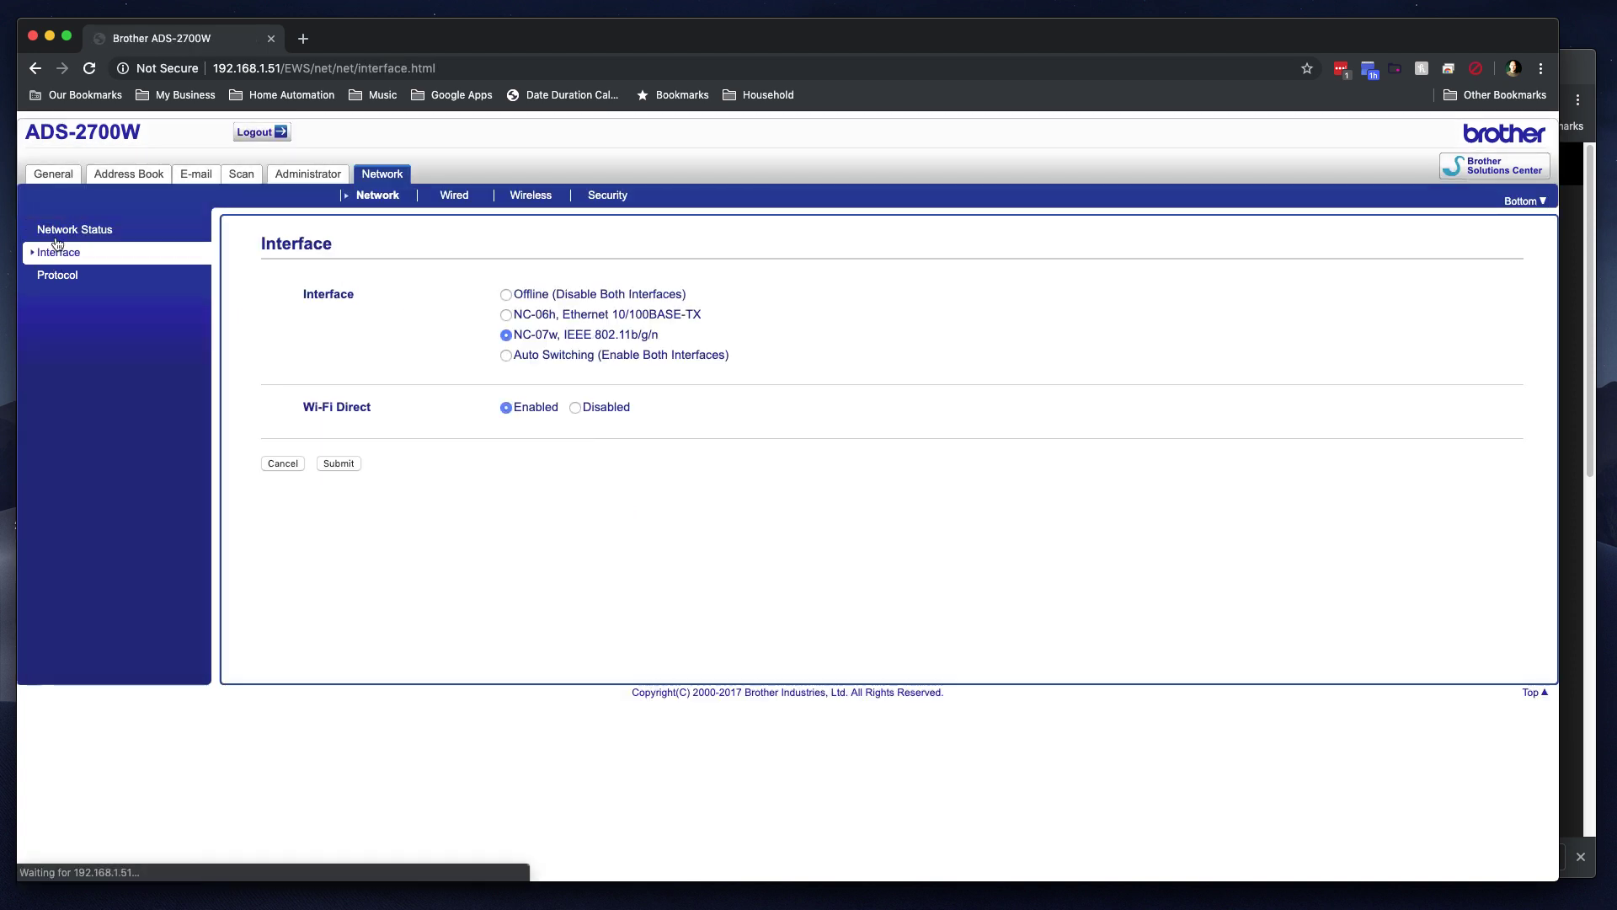
pyautogui.click(54, 228)
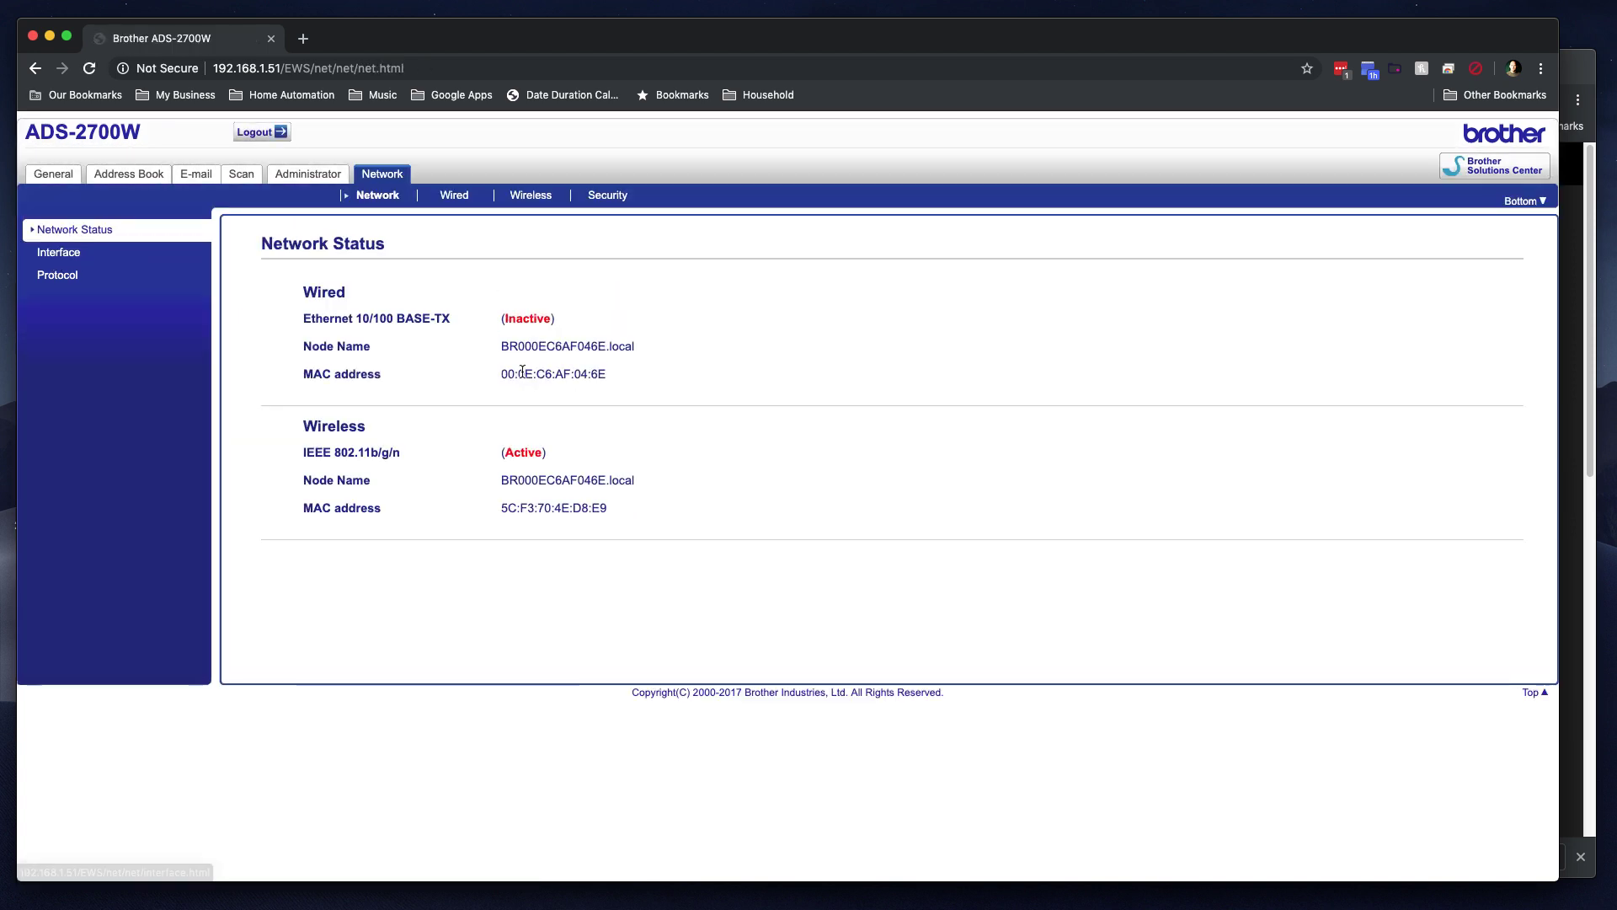
pyautogui.moveTo(500, 508); pyautogui.dragTo(624, 513)
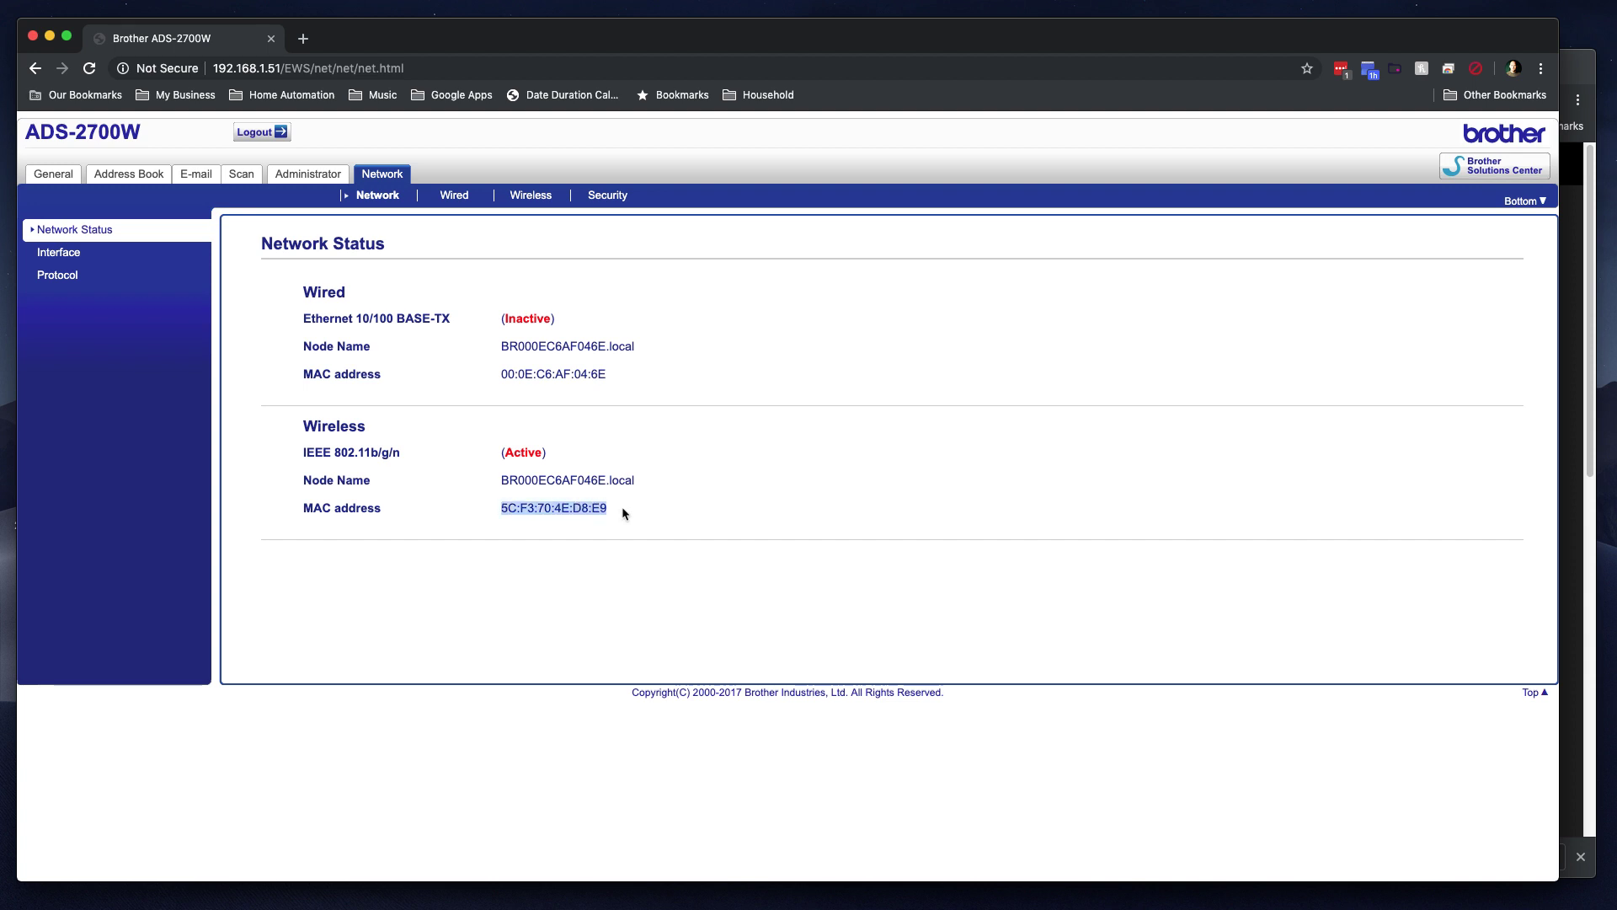
pyautogui.moveTo(501, 509); pyautogui.dragTo(604, 511)
pyautogui.click(603, 511)
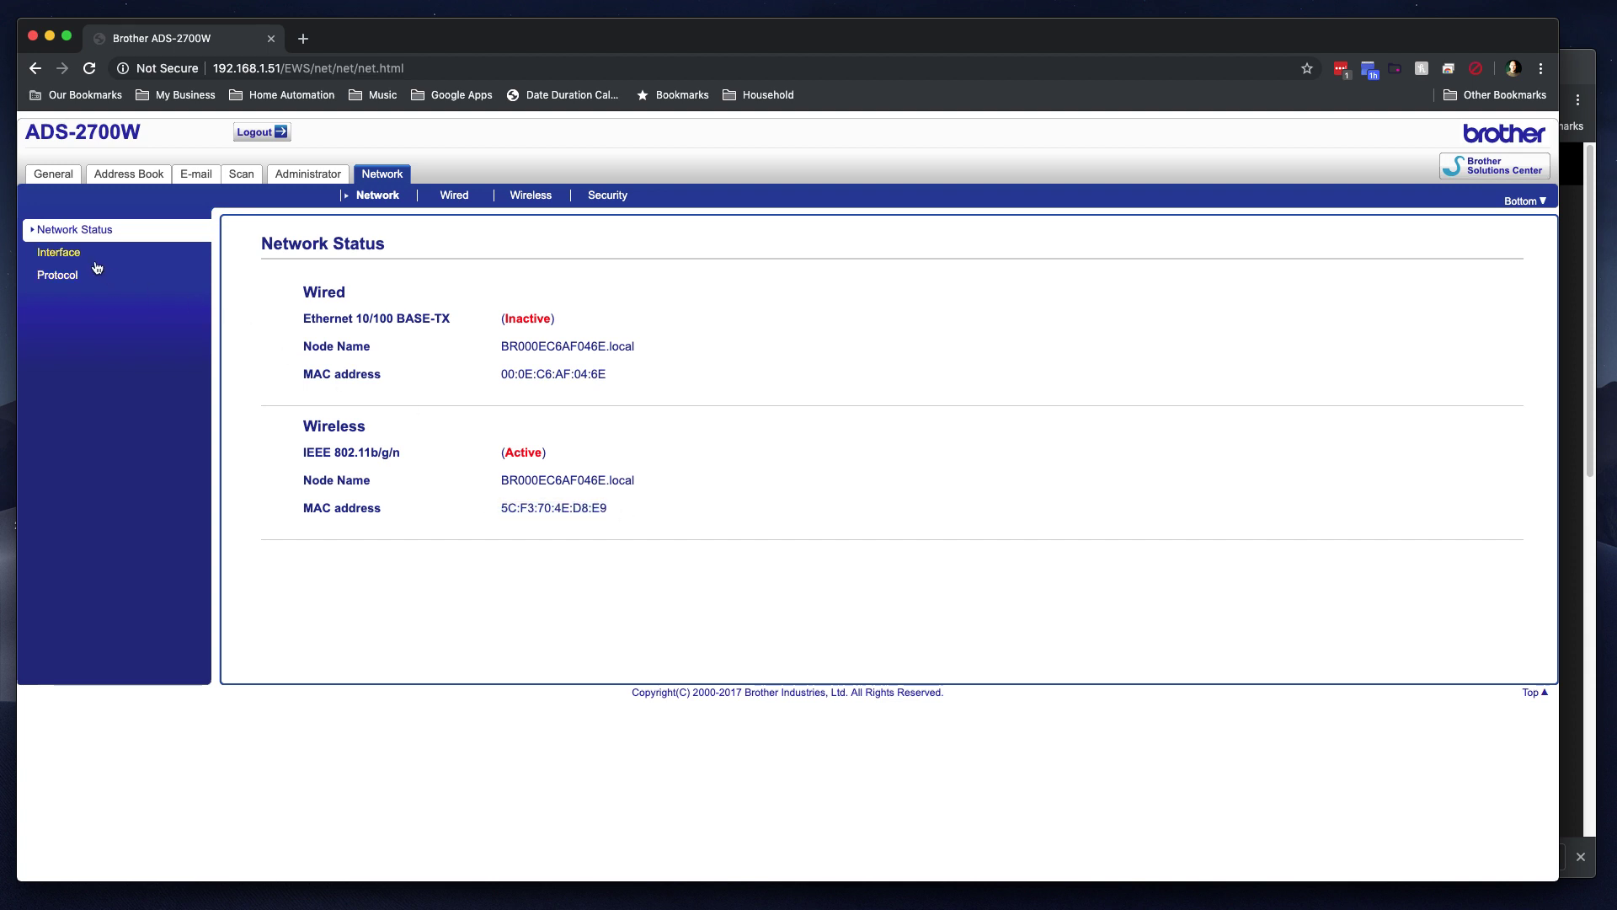
# Step: Review the enabled protocols, wired and wireless TCP/IP settings, and the IPv4 Filter security page
pyautogui.click(56, 276)
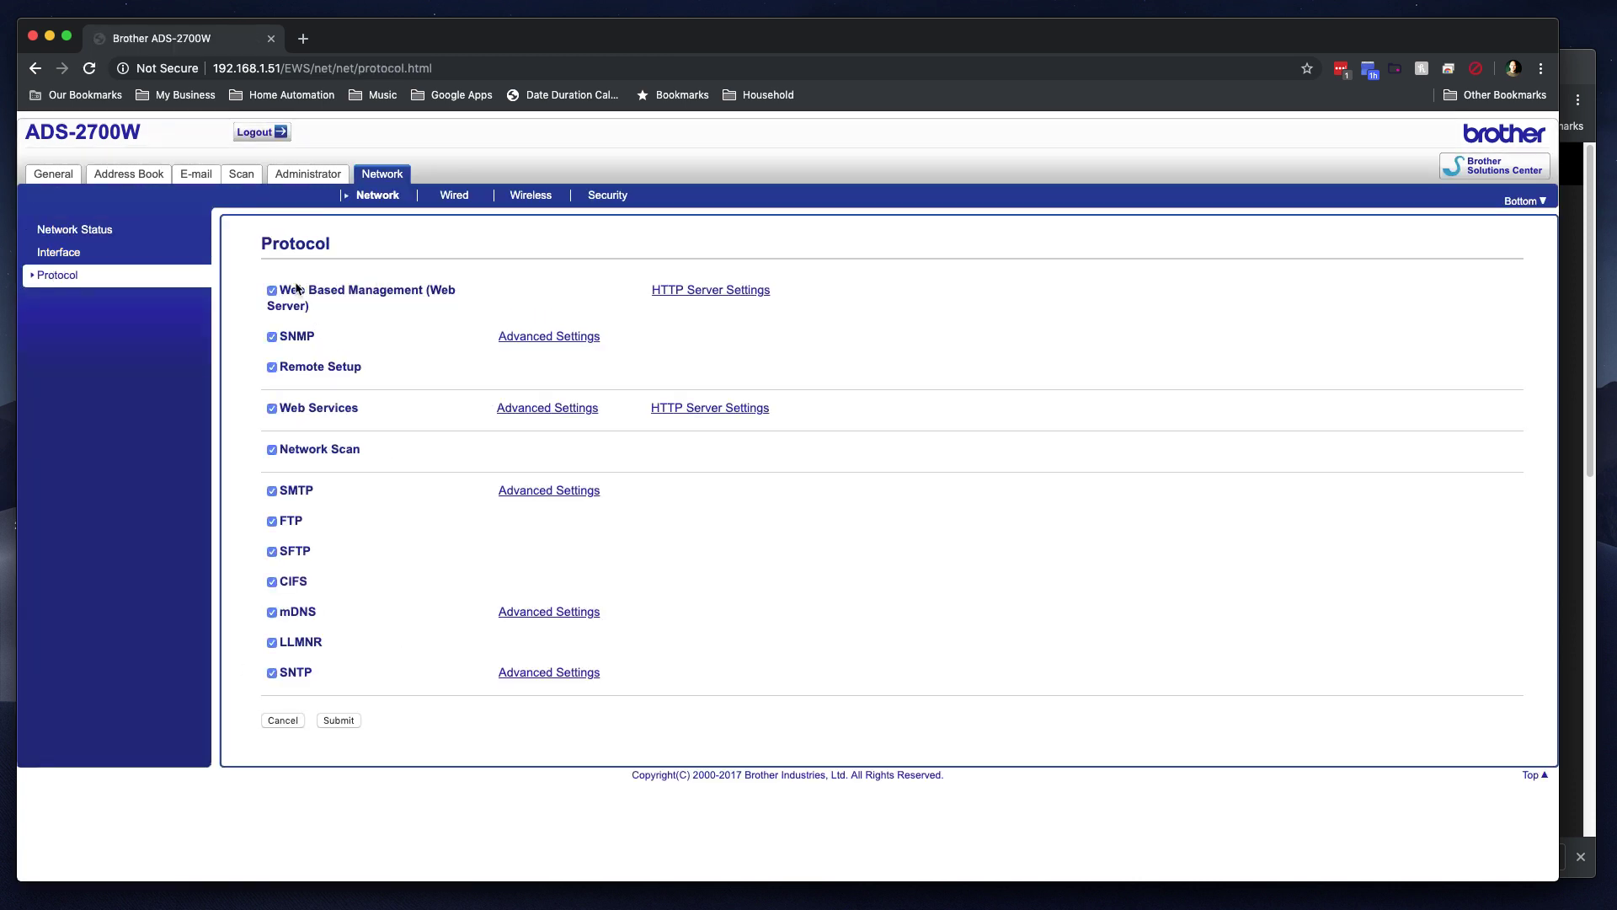
pyautogui.click(456, 195)
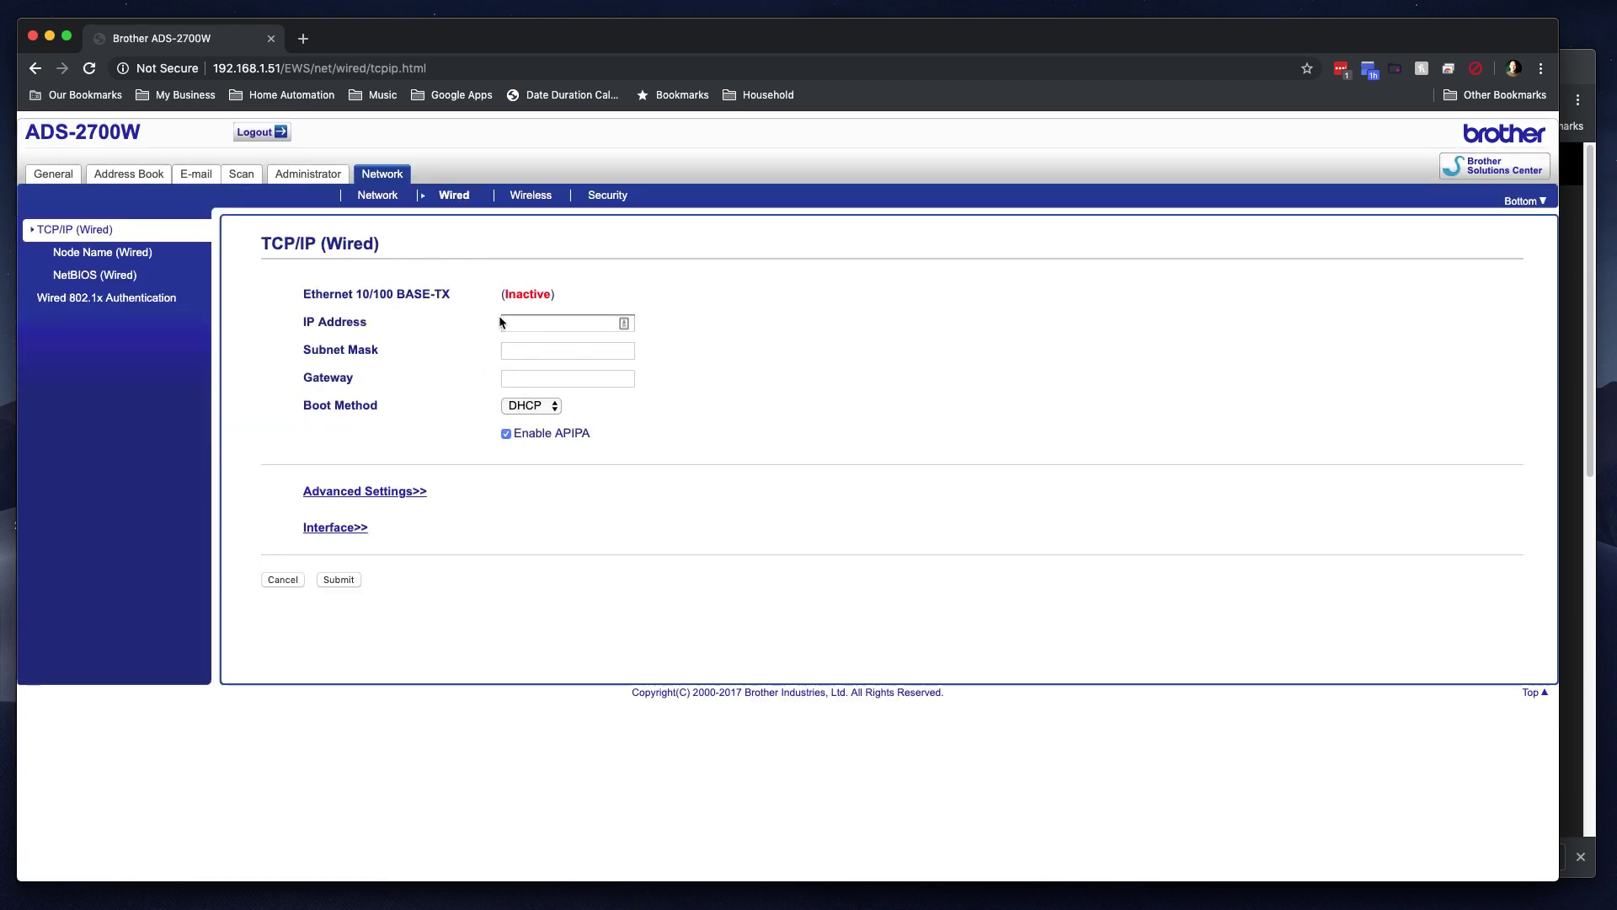
pyautogui.click(526, 197)
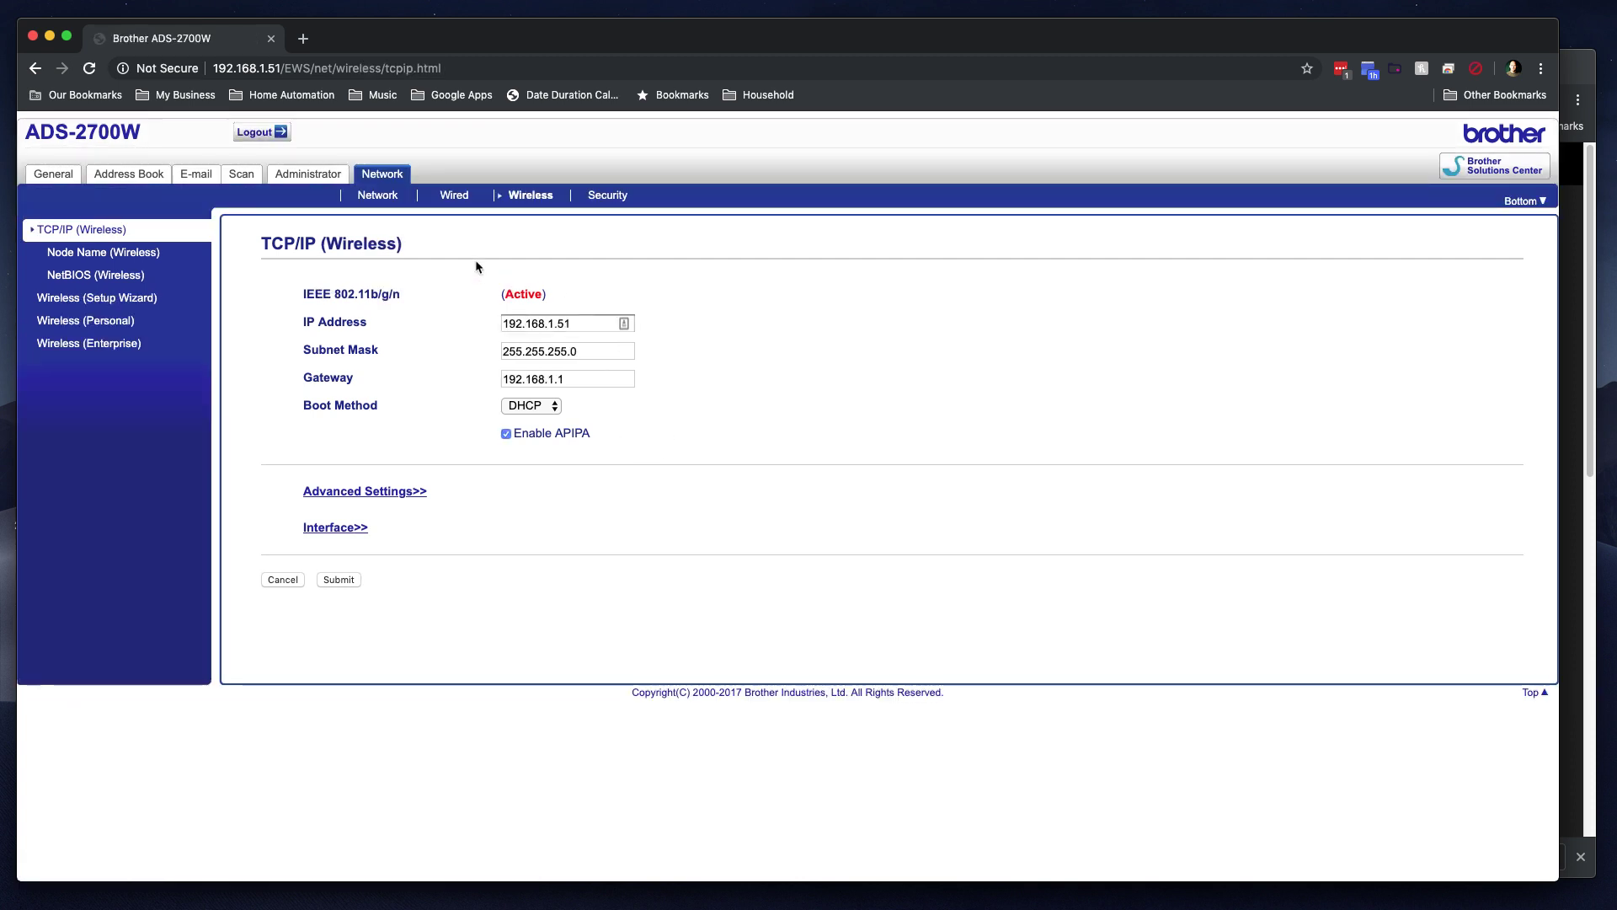
pyautogui.click(622, 199)
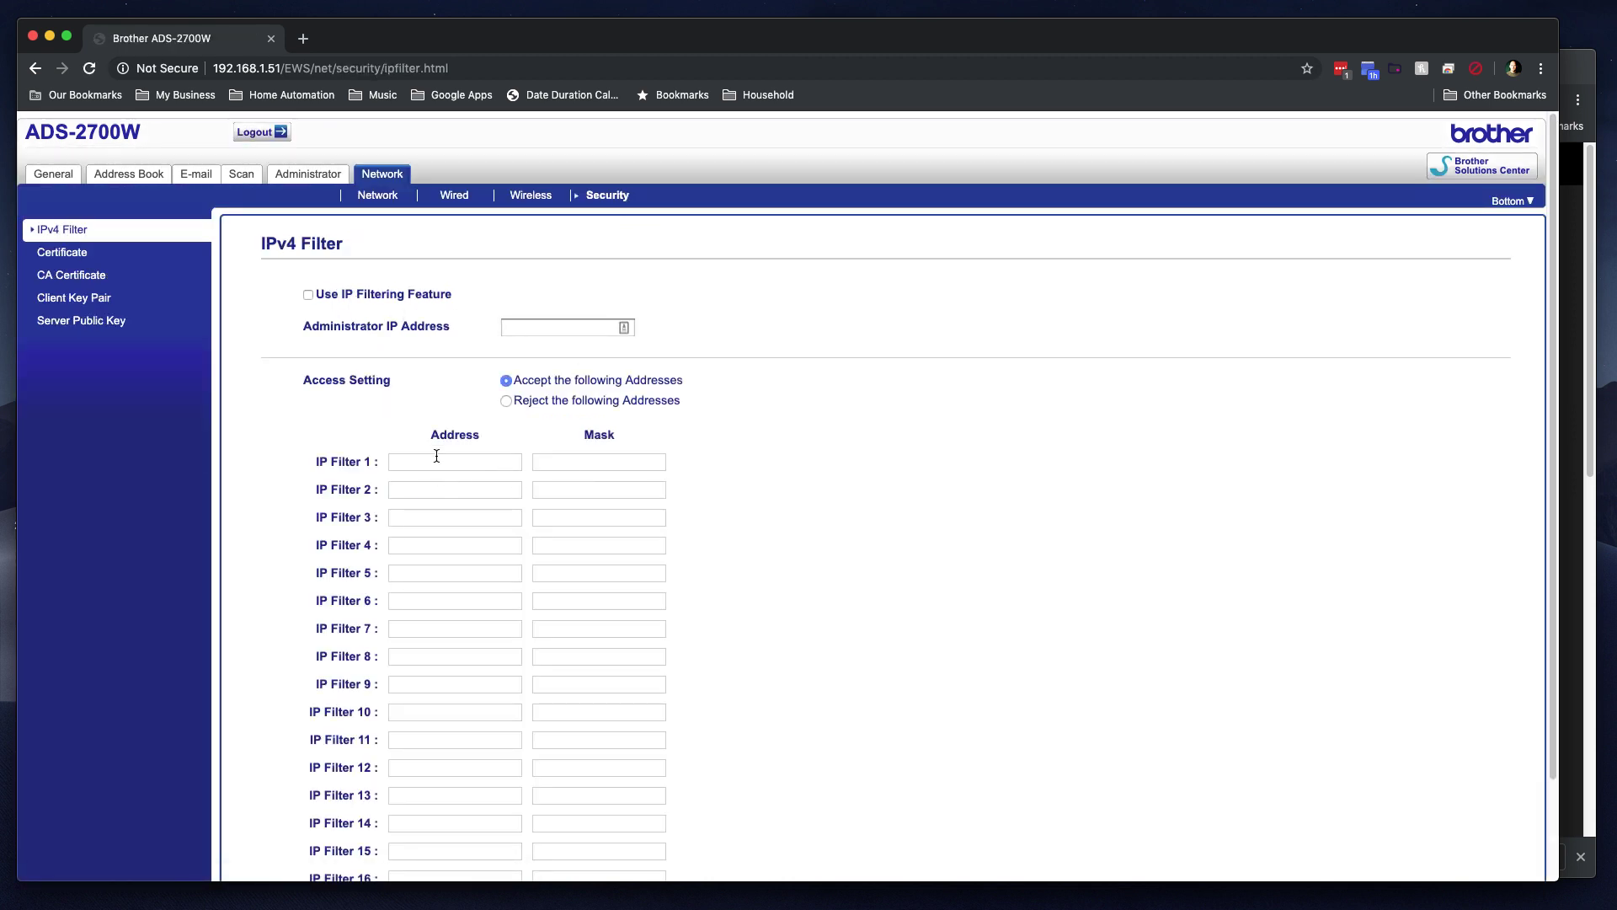
pyautogui.scroll(-3, 826, 539)
pyautogui.scroll(3, 825, 541)
# Step: Return to the General Status page showing the scanner Ready with automatic refresh on
pyautogui.click(53, 174)
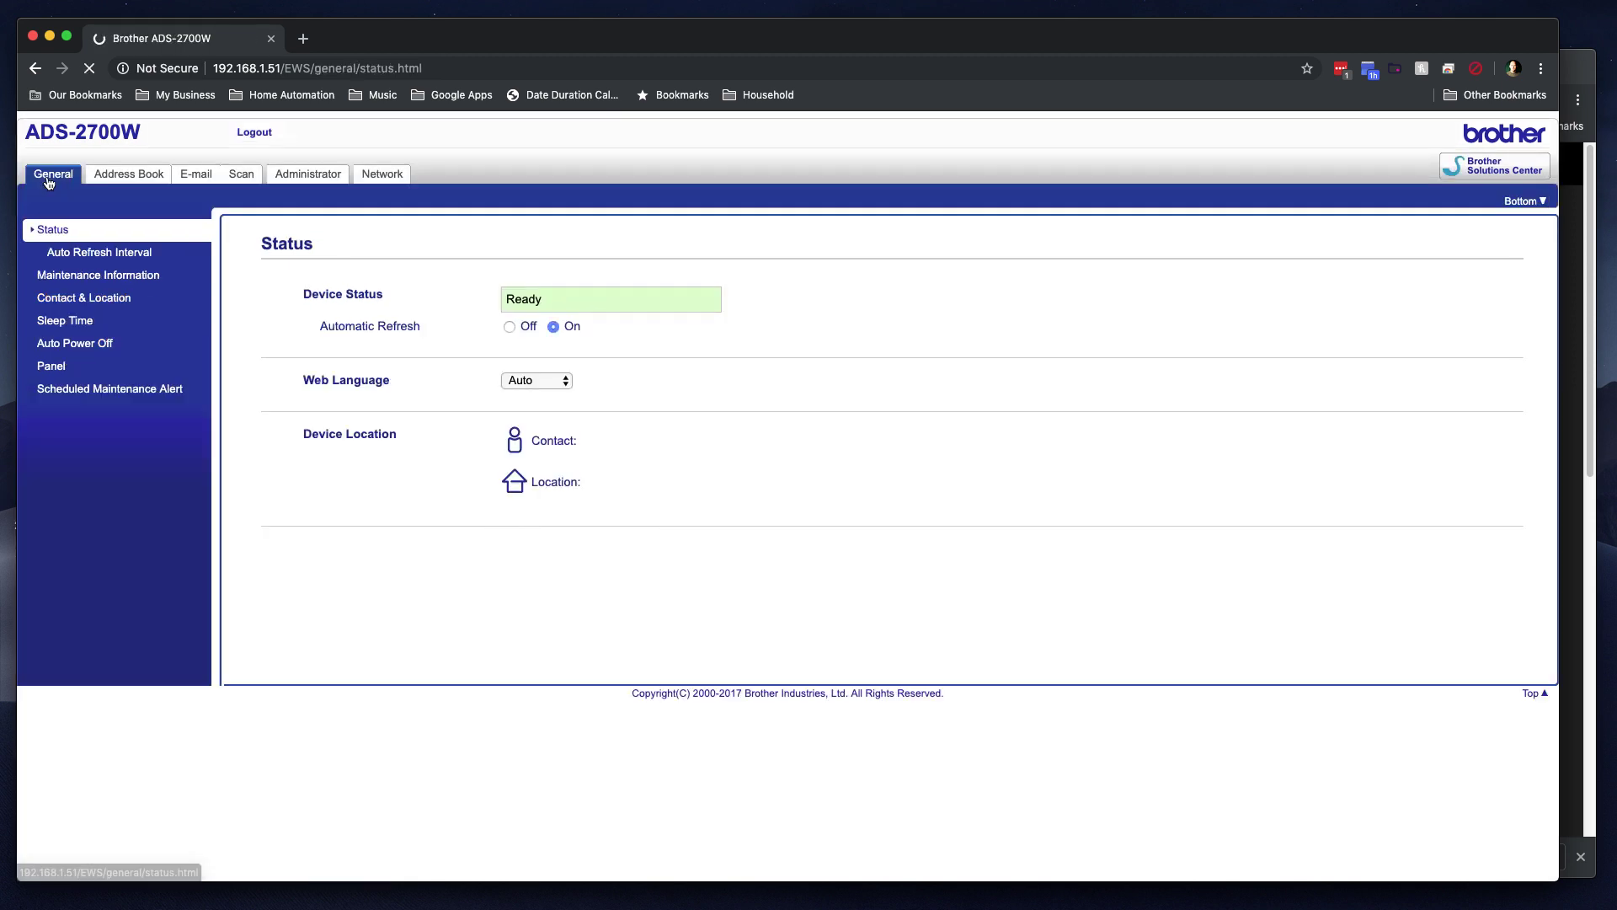